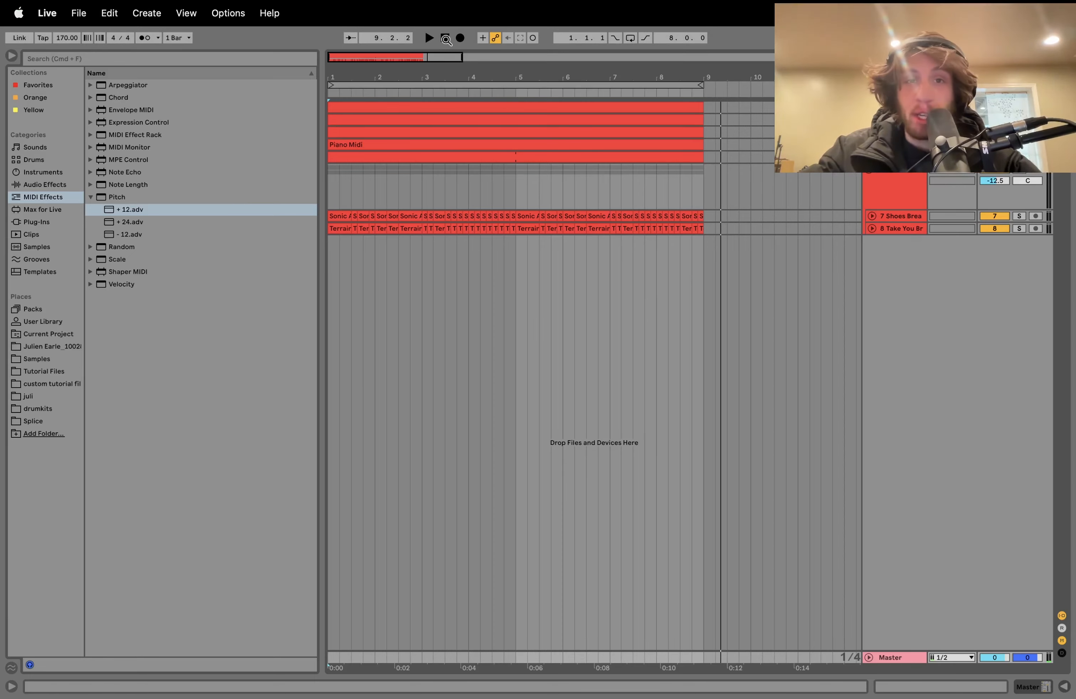
# - Return the playback position to bar 1 and play the arrangement with the chord track expanded
pyautogui.click(445, 38)
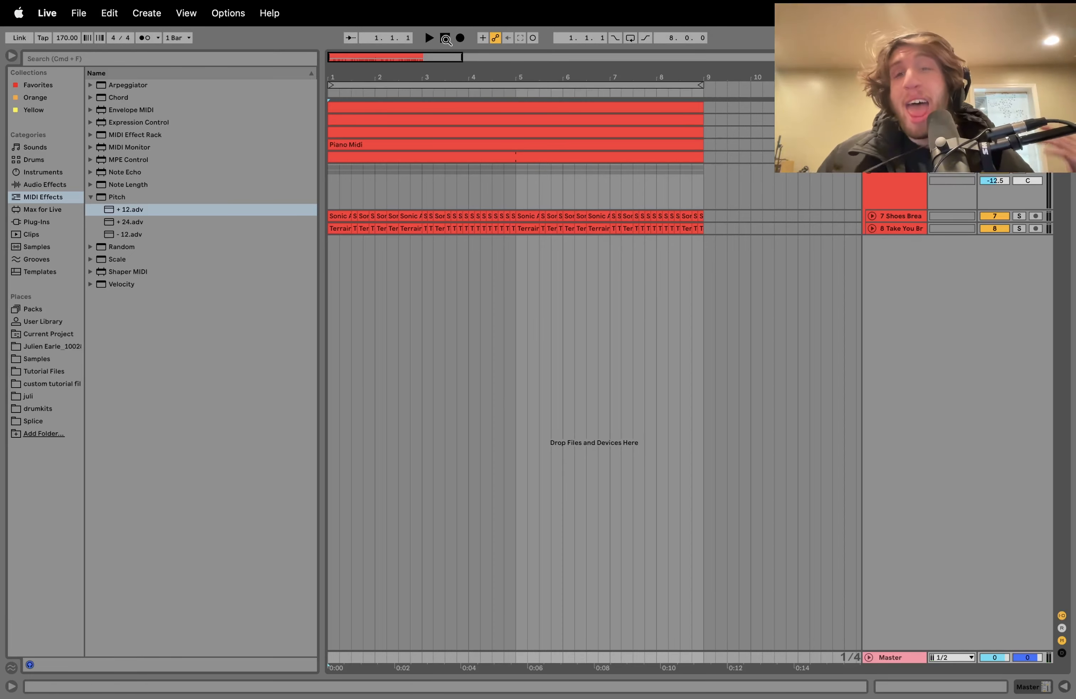
pyautogui.click(483, 115)
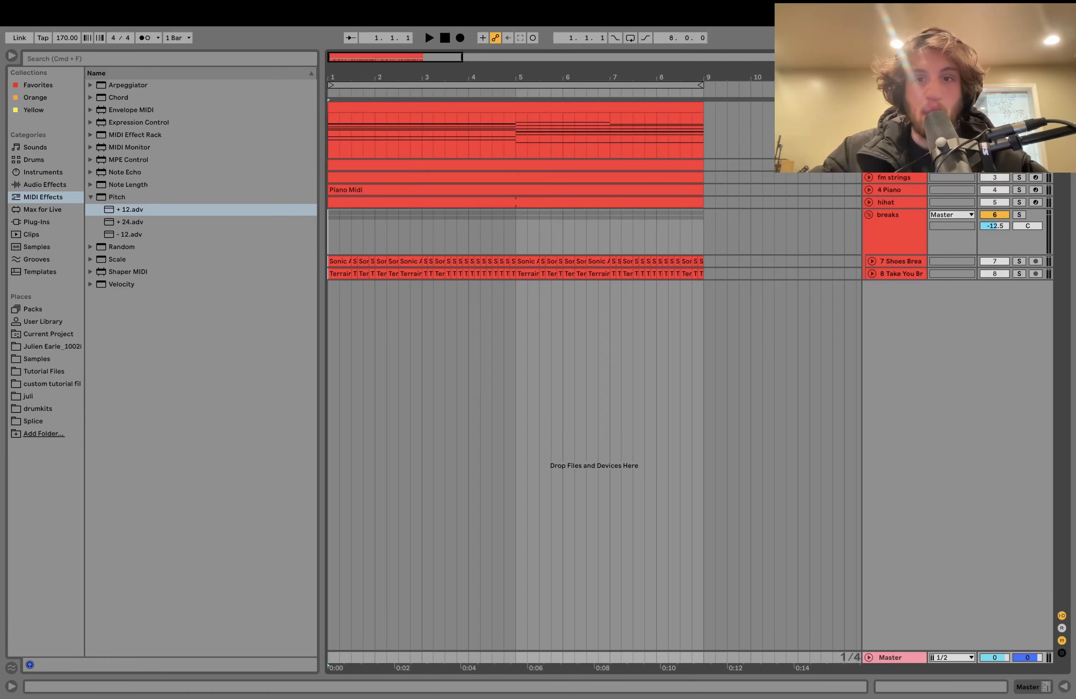
pyautogui.press('space')
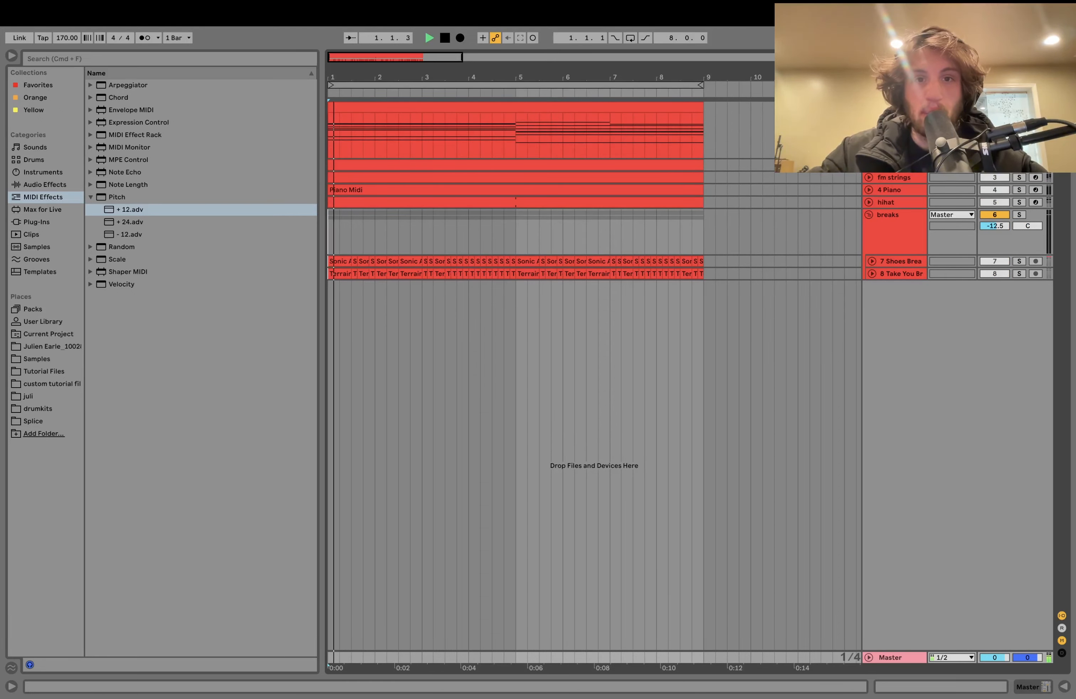
# - Open the expanded chord track's MIDI clip in the note editor and loop its eight-bar length
pyautogui.doubleClick(603, 104)
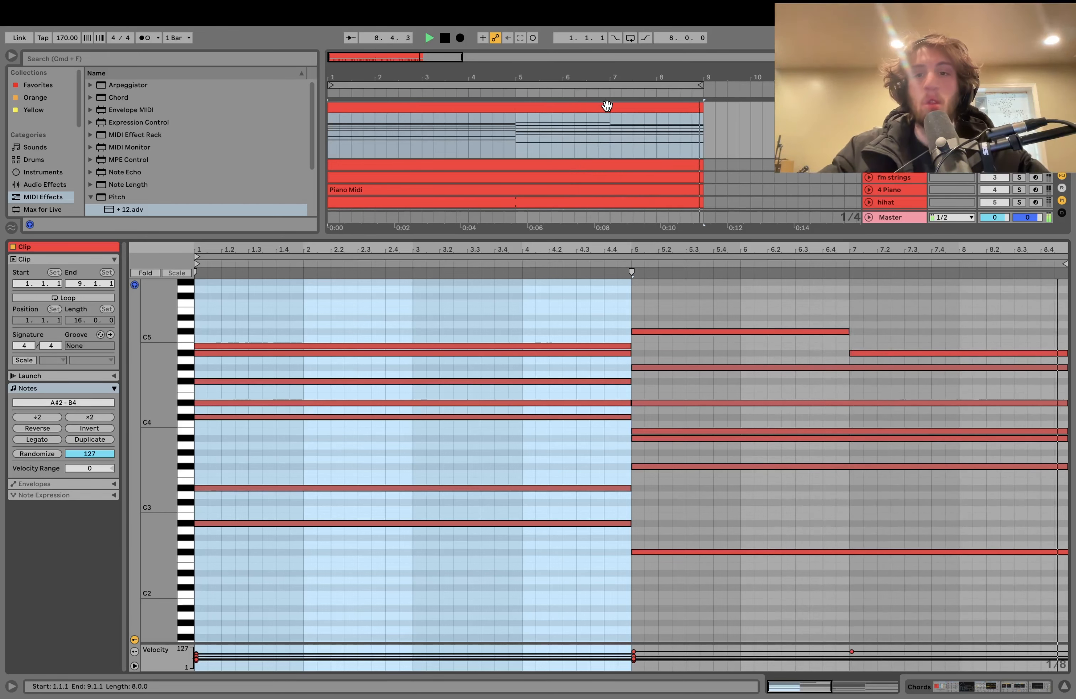
pyautogui.press('space')
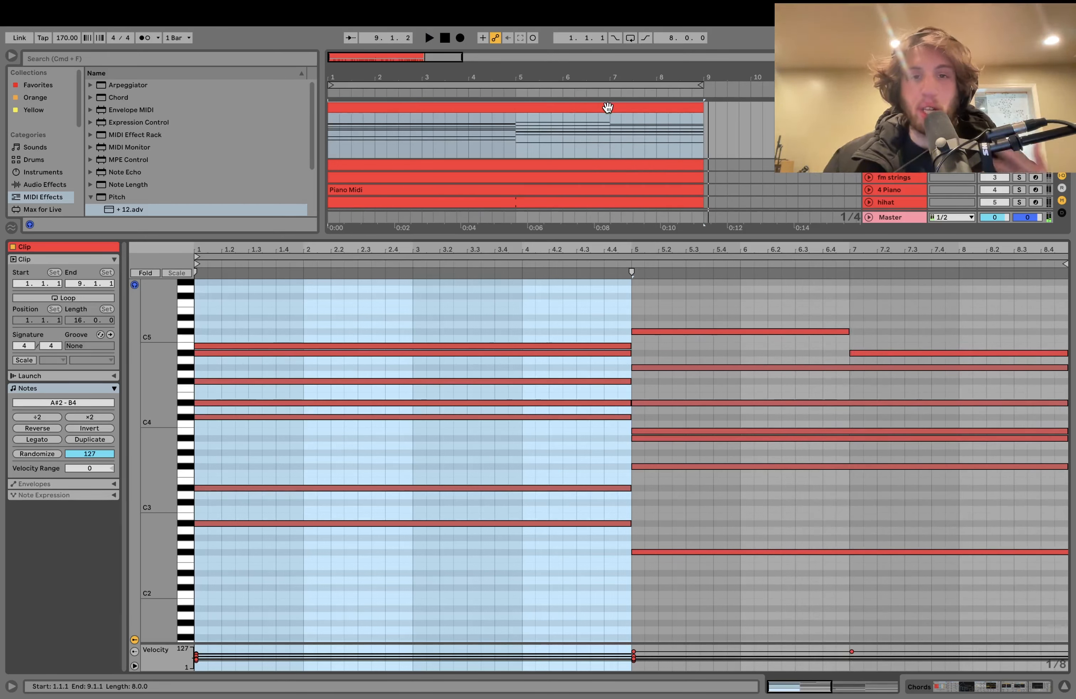
pyautogui.click(607, 108)
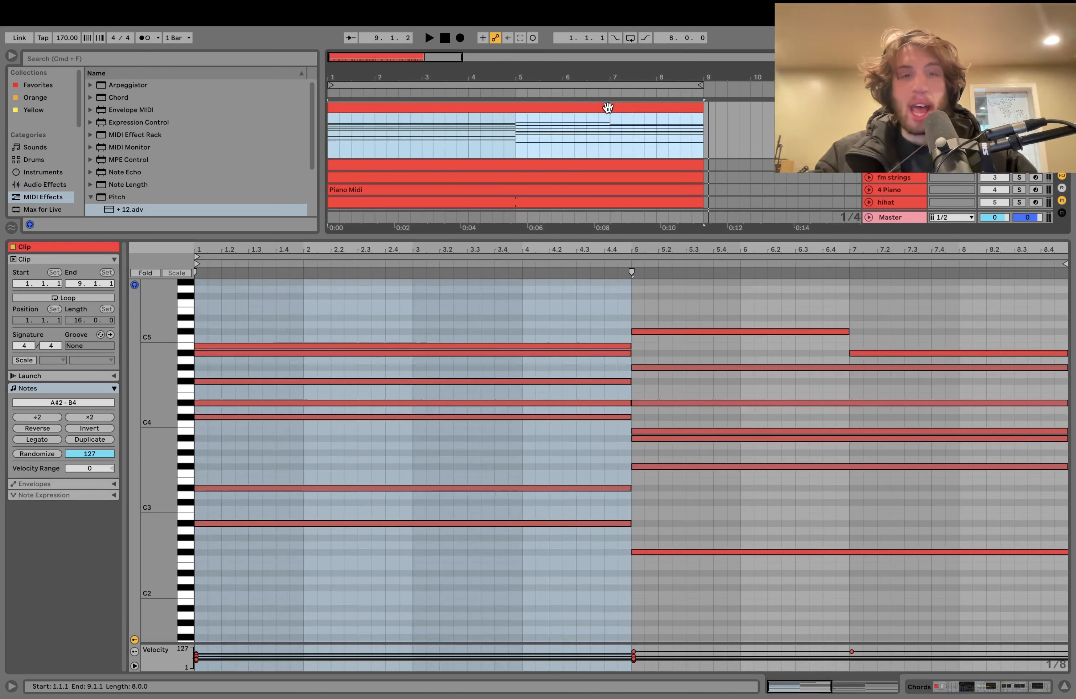
pyautogui.press('super+l')
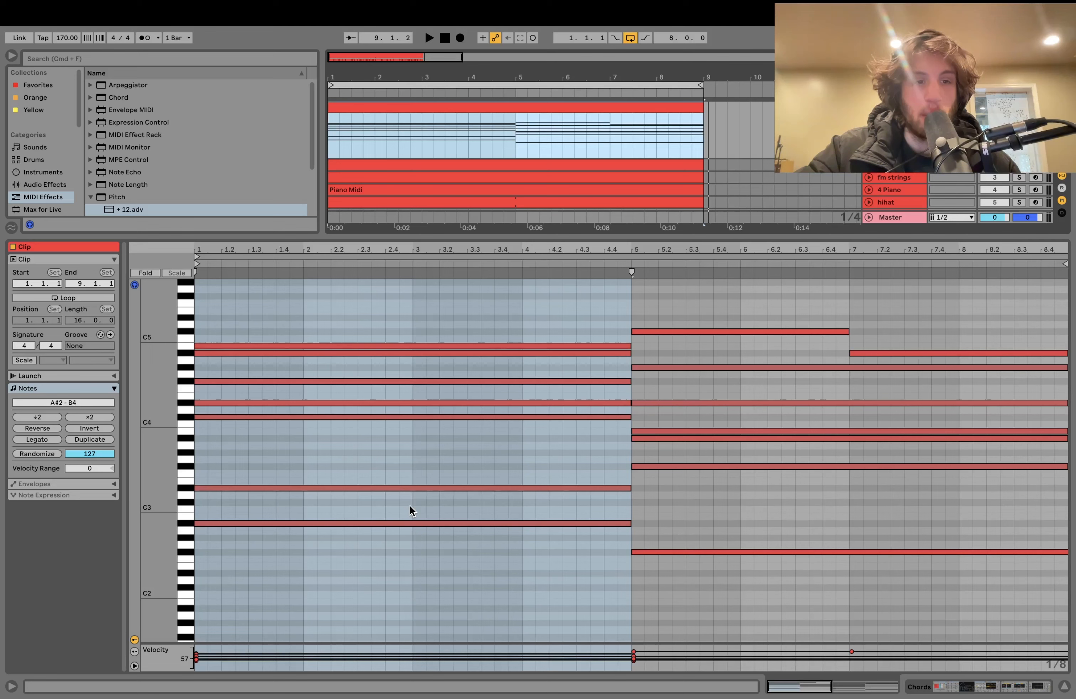
# - Audition the two bass notes of the first chord, A#2 and D#3, and play the chord
pyautogui.moveTo(409, 506); pyautogui.dragTo(421, 268)
pyautogui.moveTo(426, 585); pyautogui.dragTo(427, 164)
pyautogui.moveTo(270, 507); pyautogui.dragTo(271, 578)
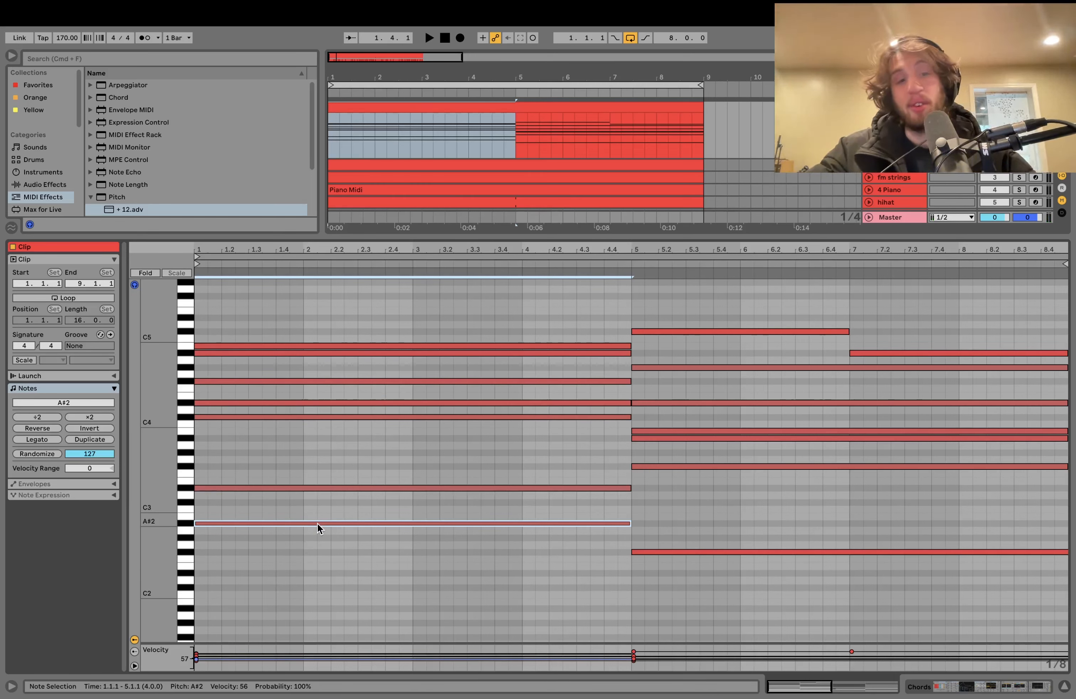
pyautogui.click(307, 488)
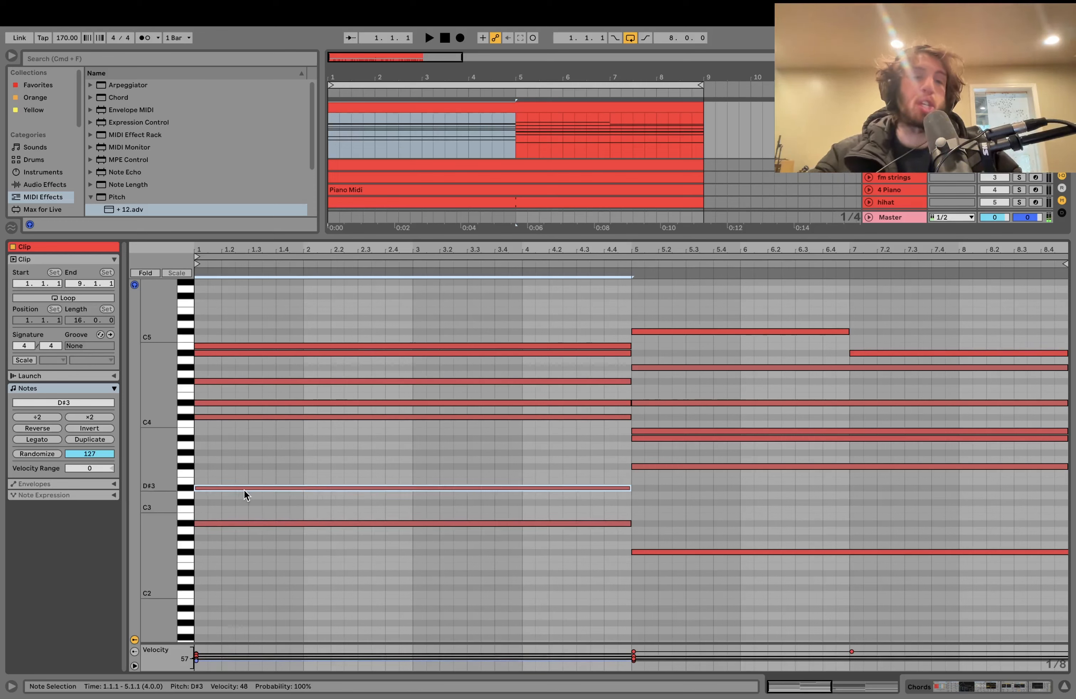
pyautogui.press('space')
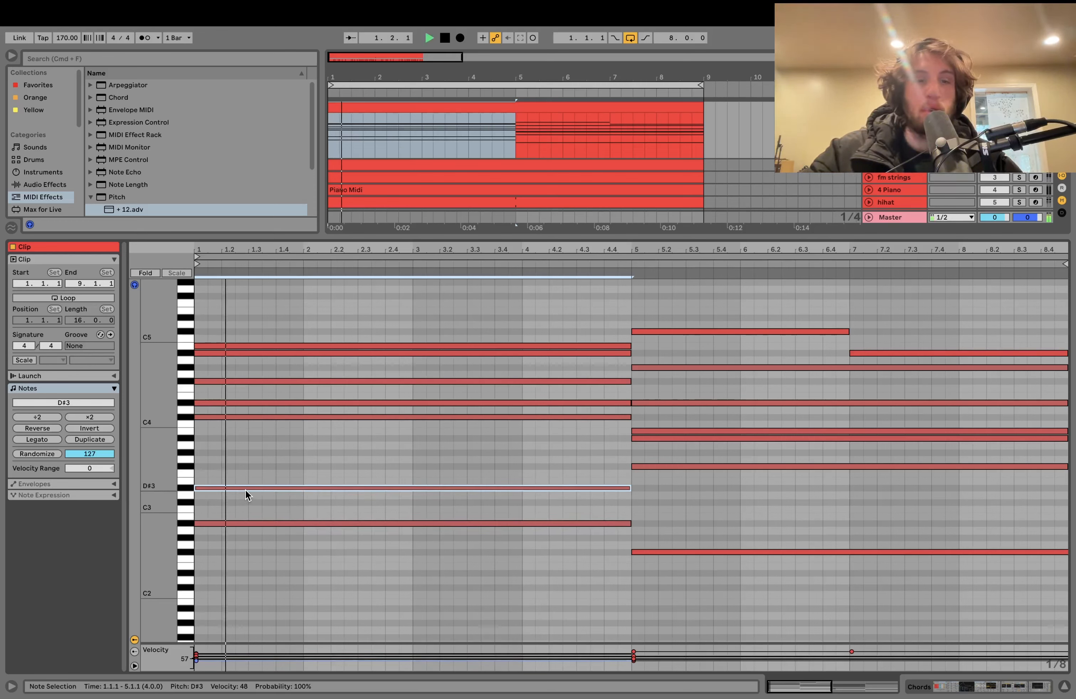
pyautogui.press('space')
pyautogui.click(186, 487)
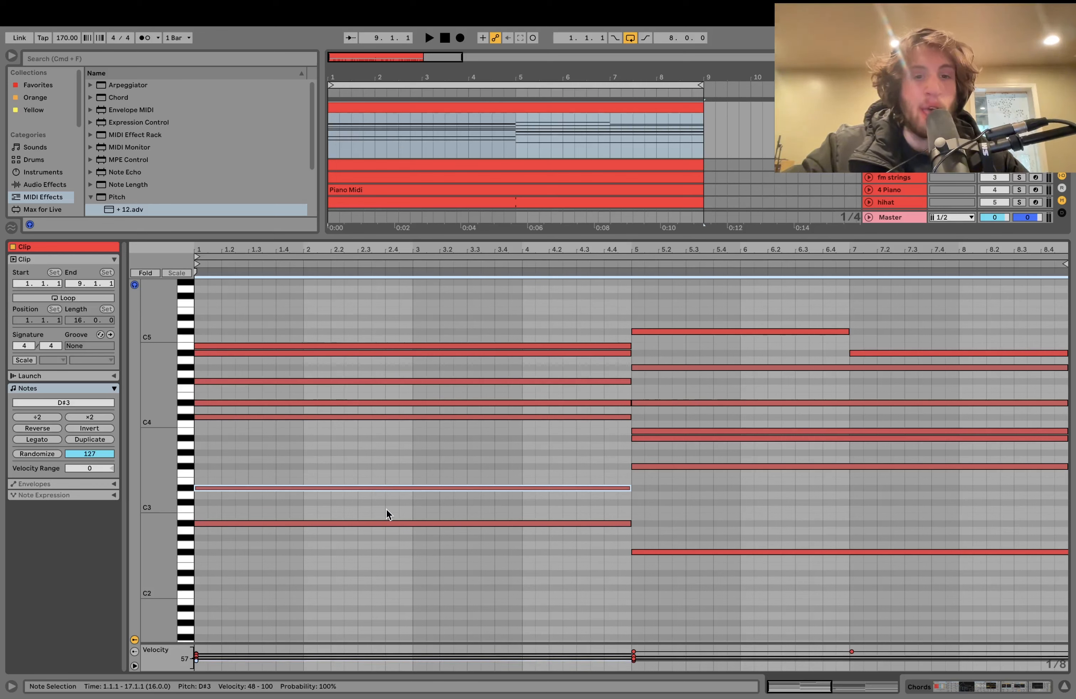
pyautogui.click(376, 523)
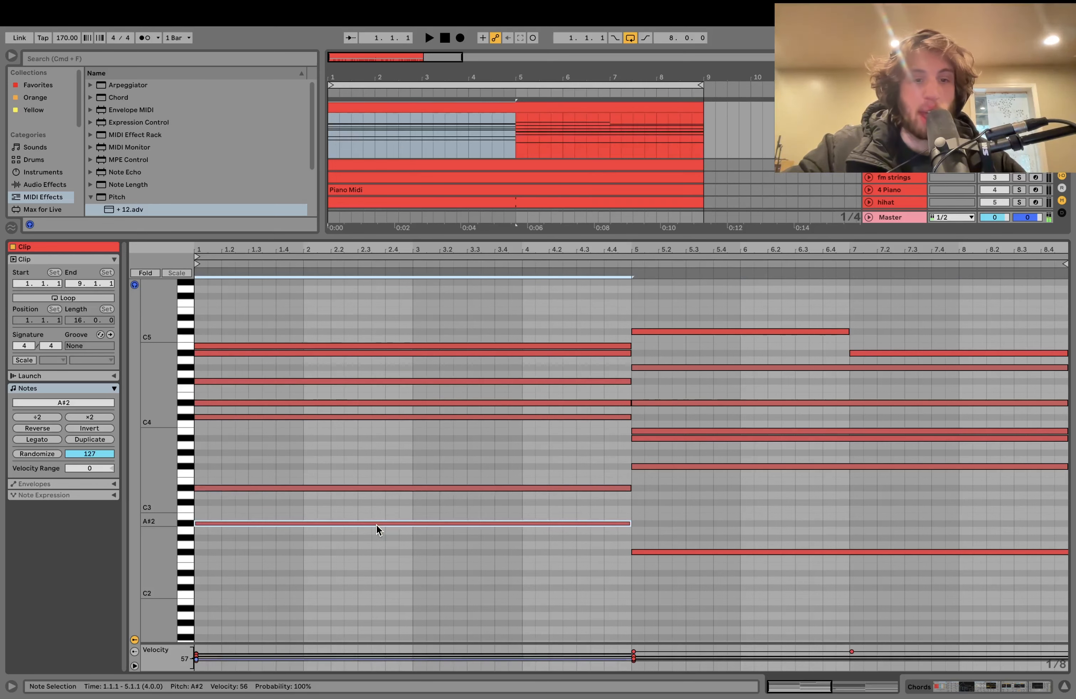
pyautogui.hotkey('shift', 'Up')
pyautogui.hotkey('shift', 'Down')
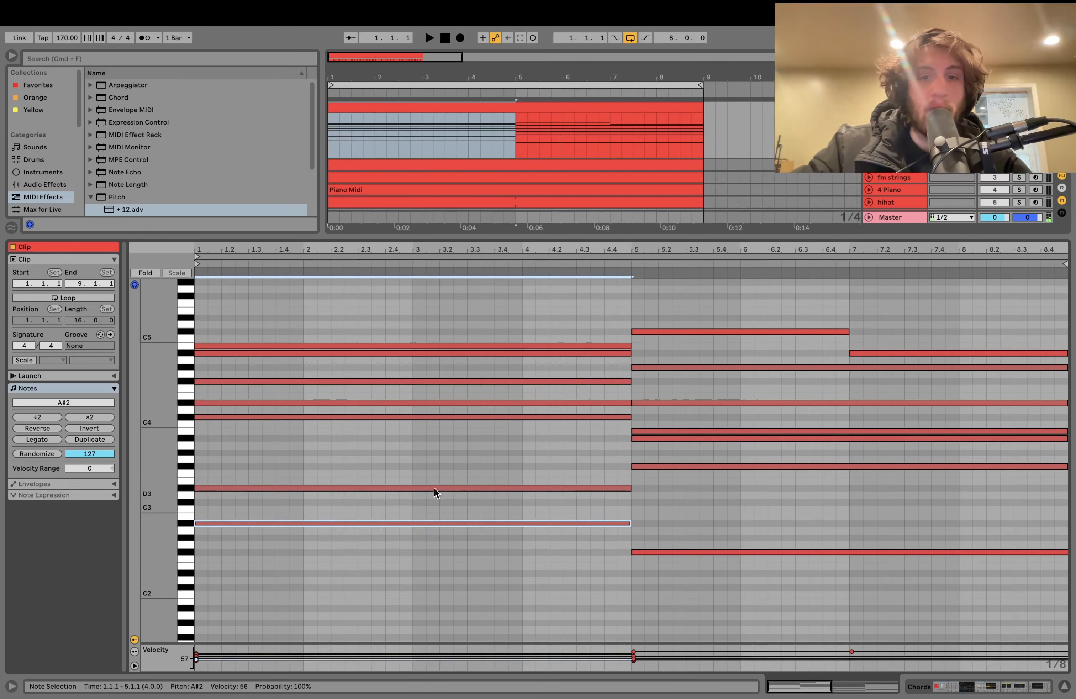
# - Audition the first chord's upper notes one by one: C#4, D#4, F#4, A#4 and B4
pyautogui.click(282, 418)
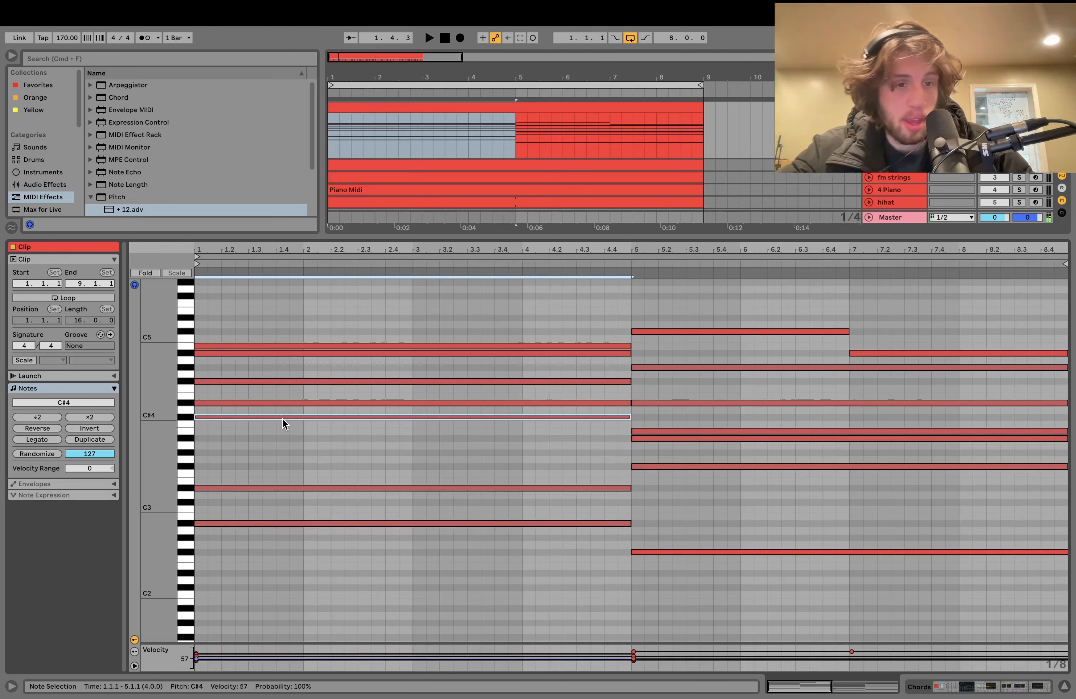
pyautogui.click(263, 402)
pyautogui.click(239, 381)
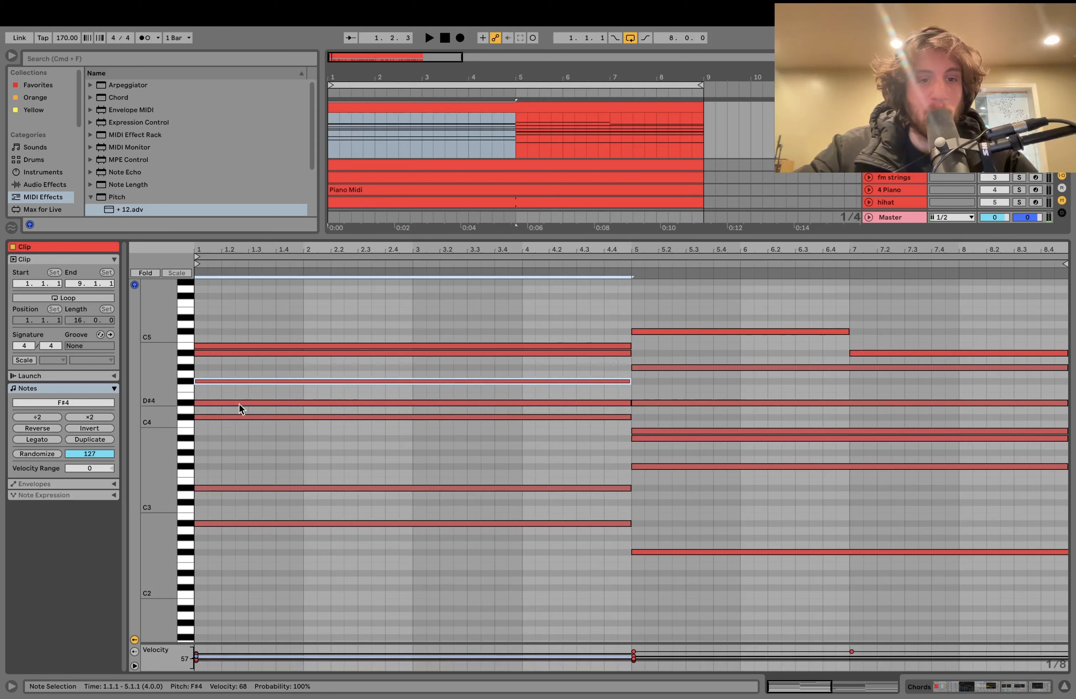
pyautogui.click(236, 402)
pyautogui.click(236, 382)
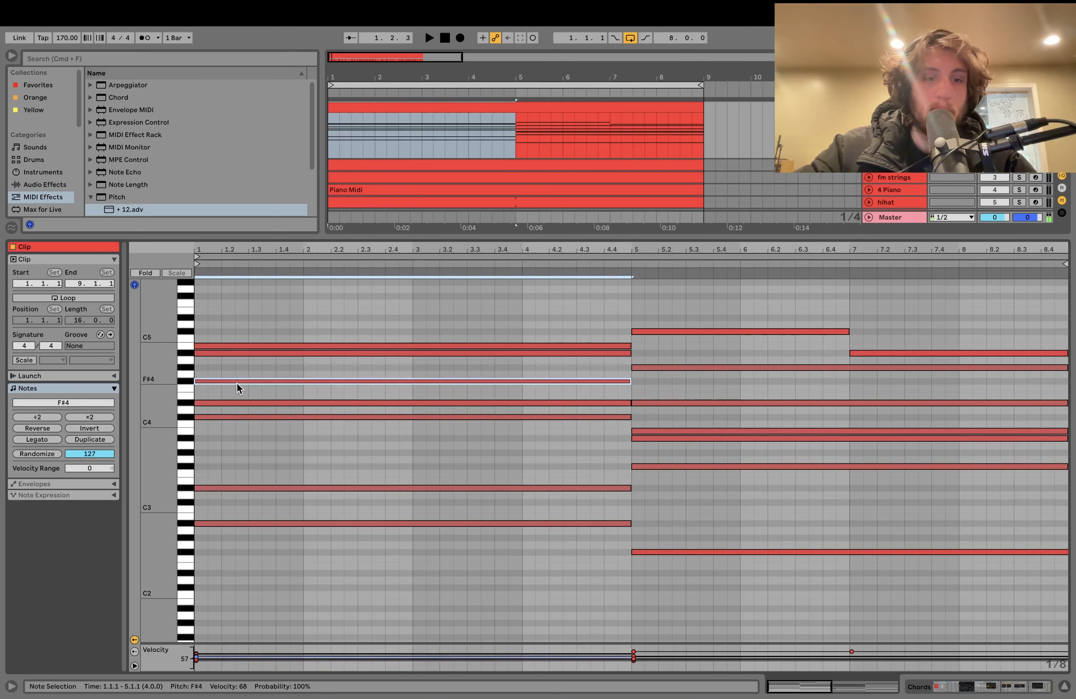
pyautogui.click(225, 353)
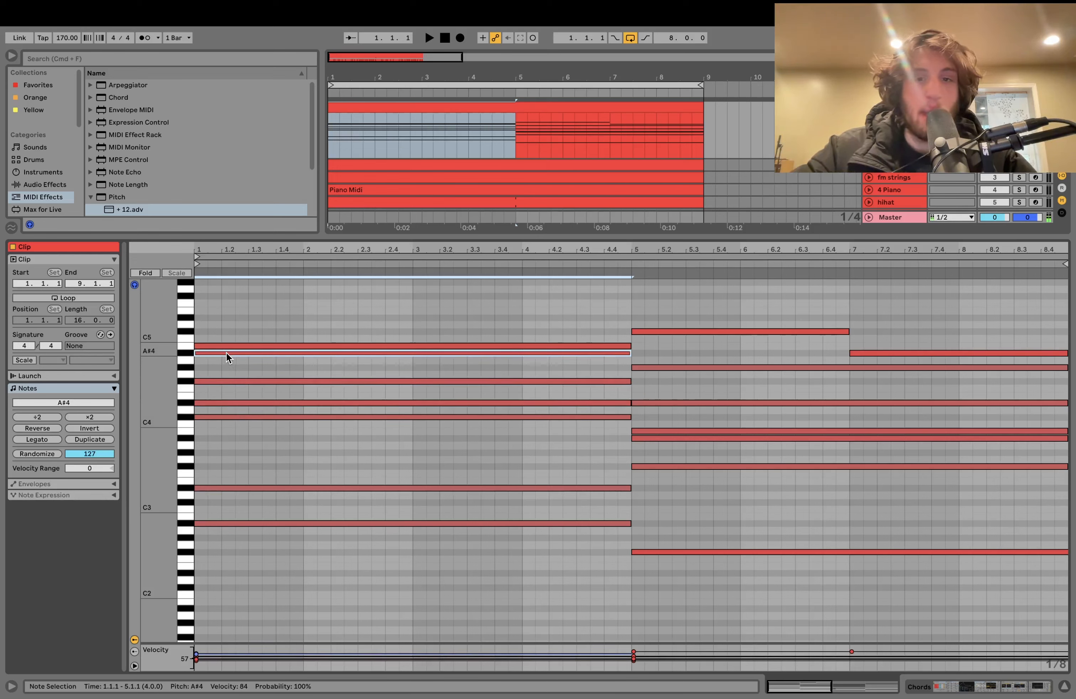
pyautogui.click(238, 347)
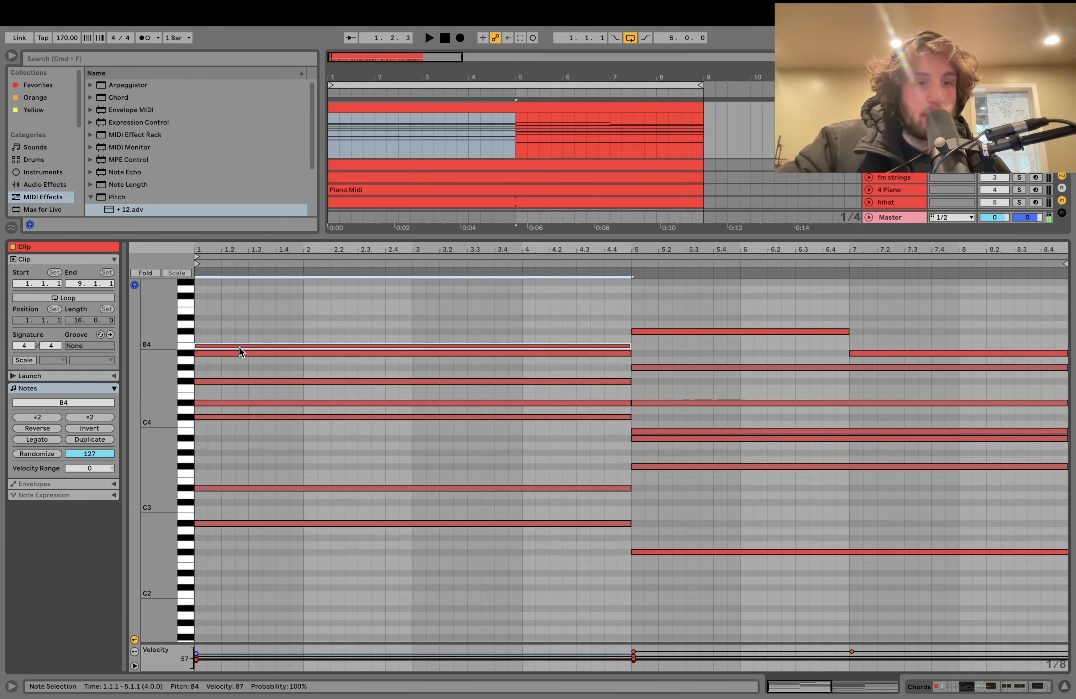
# - Select the first chord's A#4 and B4 notes together and play back the progression through the second chord at bar 5
pyautogui.press('space')
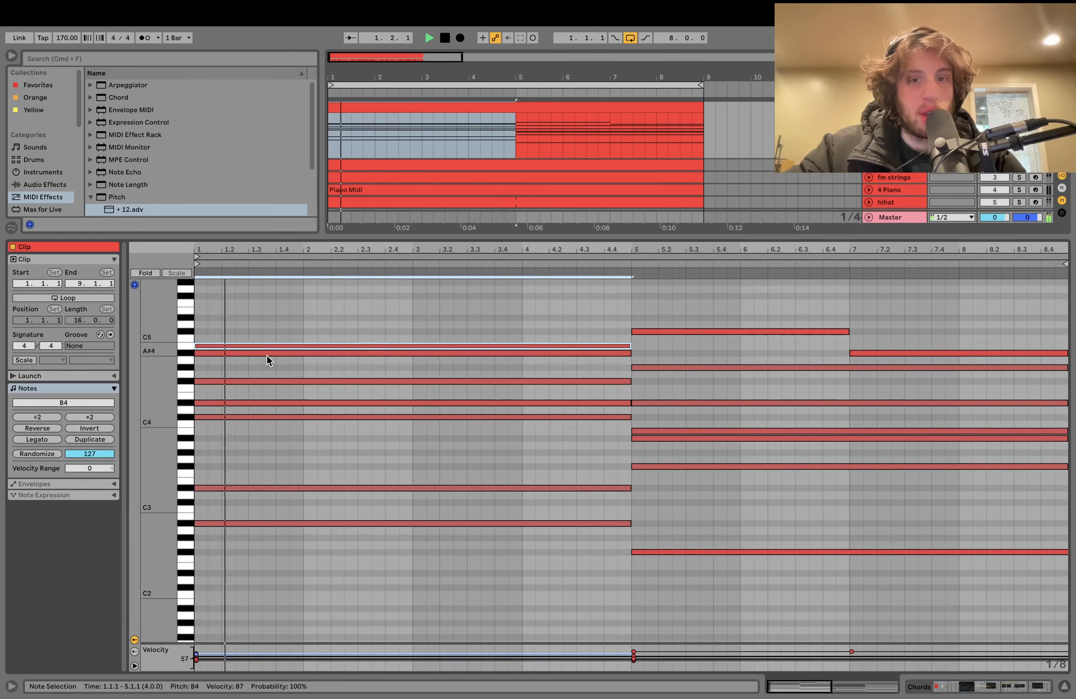
pyautogui.press('space')
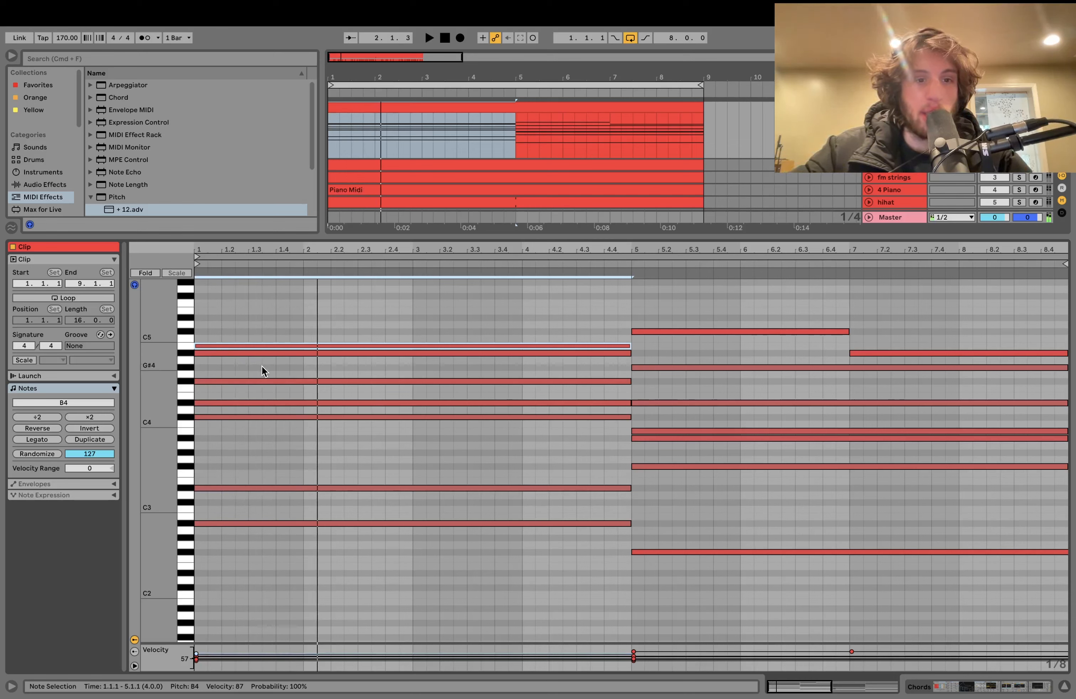
pyautogui.keyDown('shift'); pyautogui.click(262, 353); pyautogui.keyUp('shift')
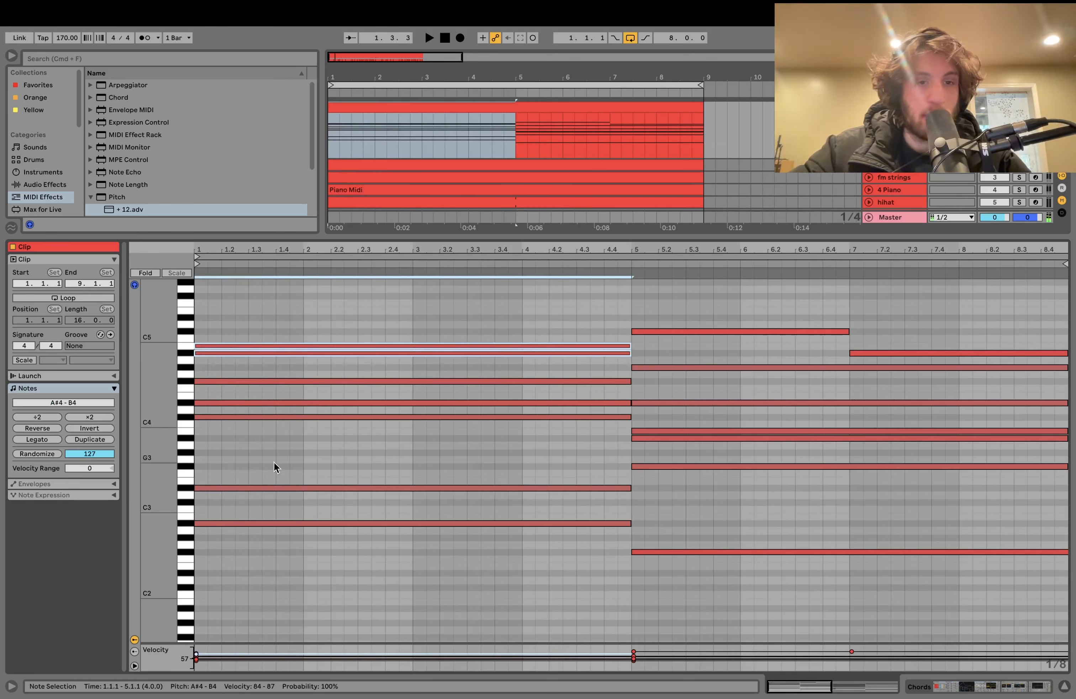
pyautogui.press('space')
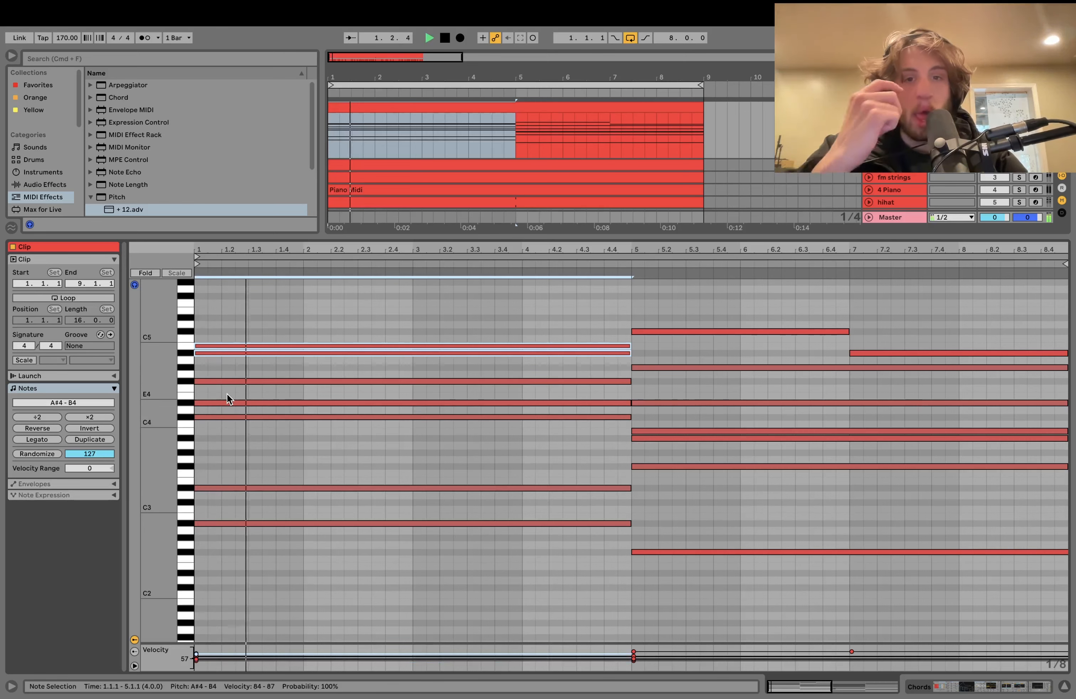
pyautogui.press('space')
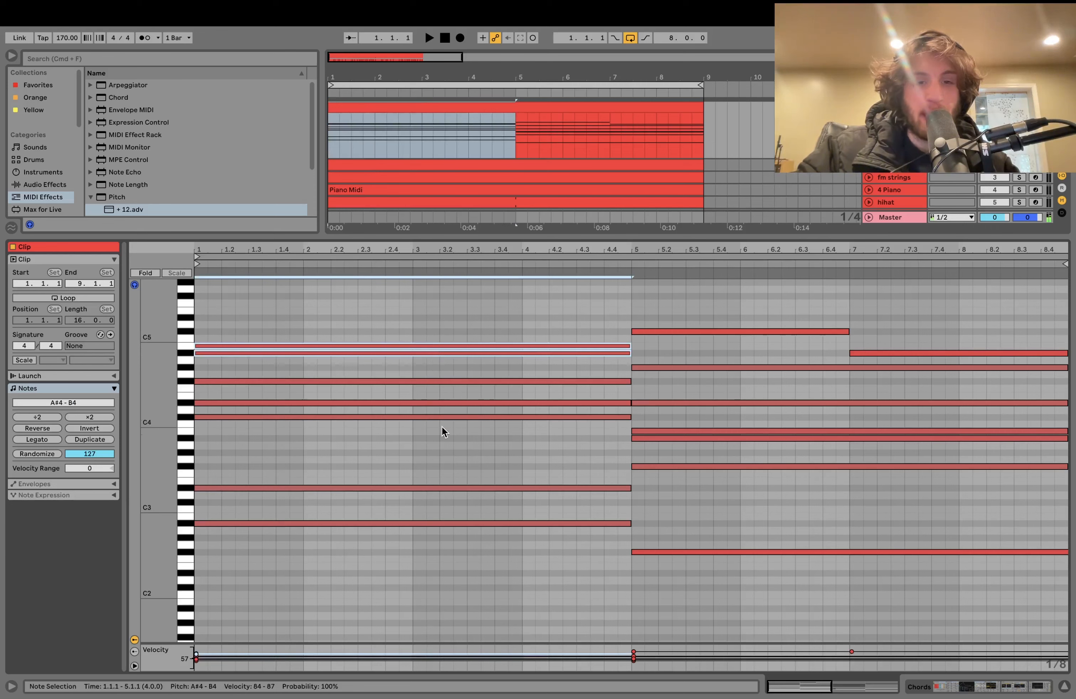
pyautogui.press('space')
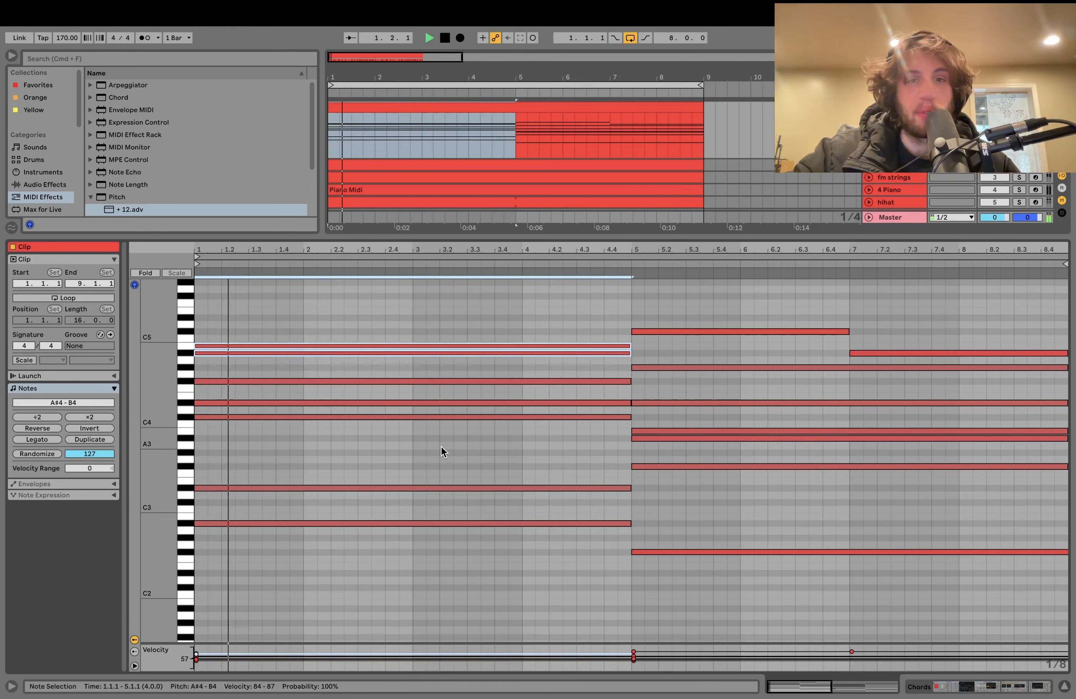
pyautogui.click(663, 263)
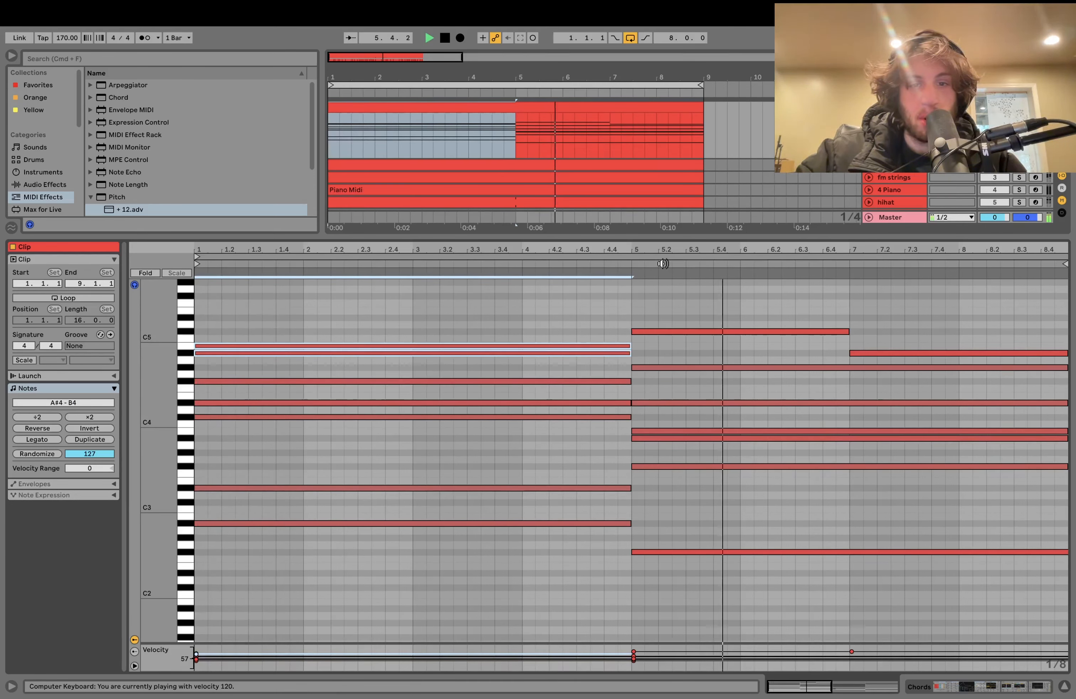
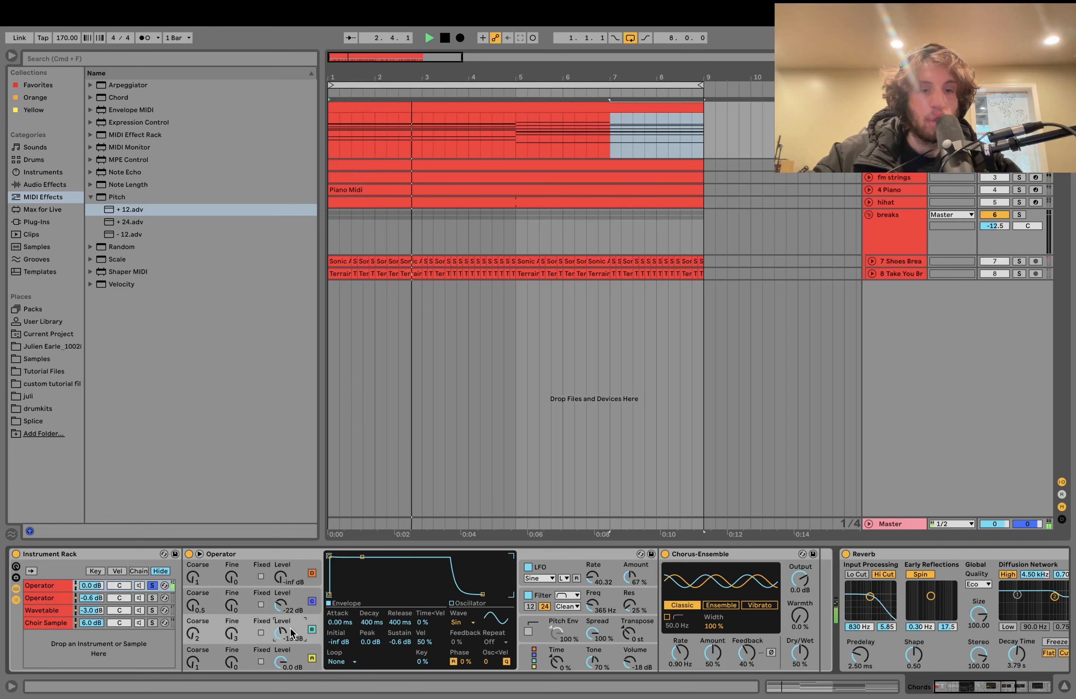
# - Examine oscillator C's level in the soloed first Operator chain and listen to the layer from the start
pyautogui.click(293, 606)
pyautogui.press('space')
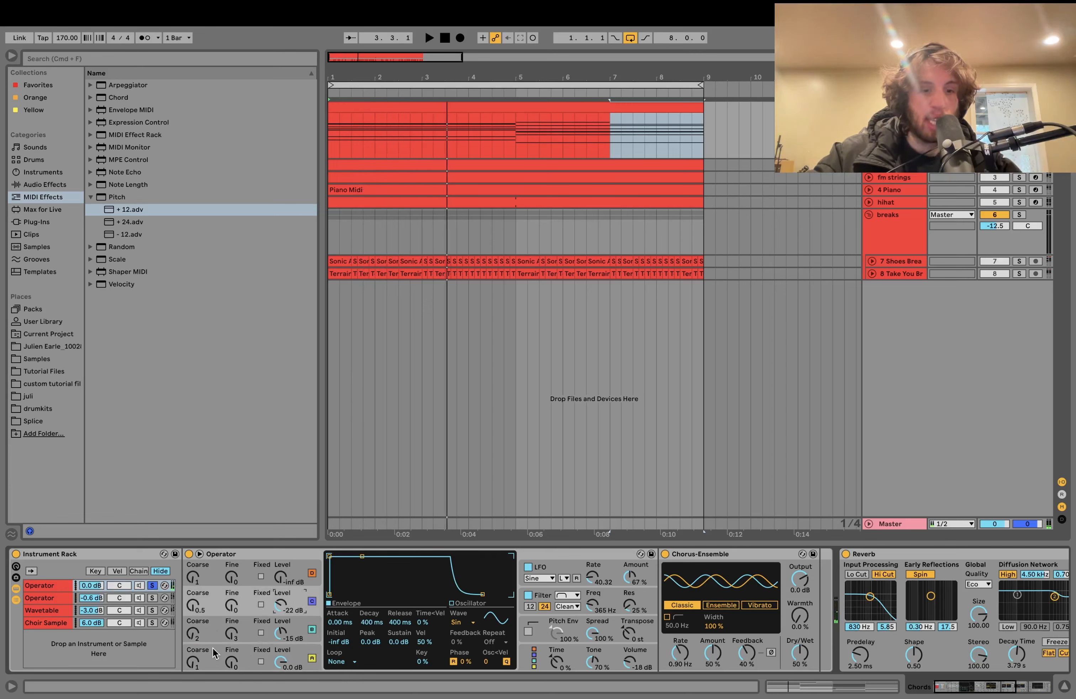
pyautogui.press('space')
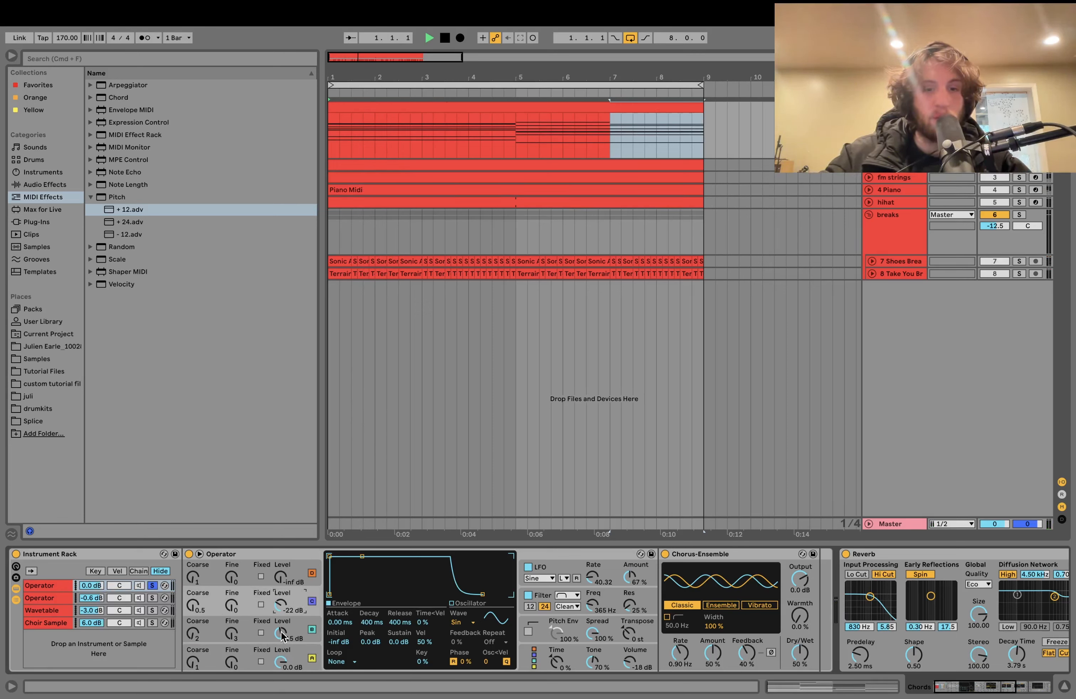
pyautogui.press('space')
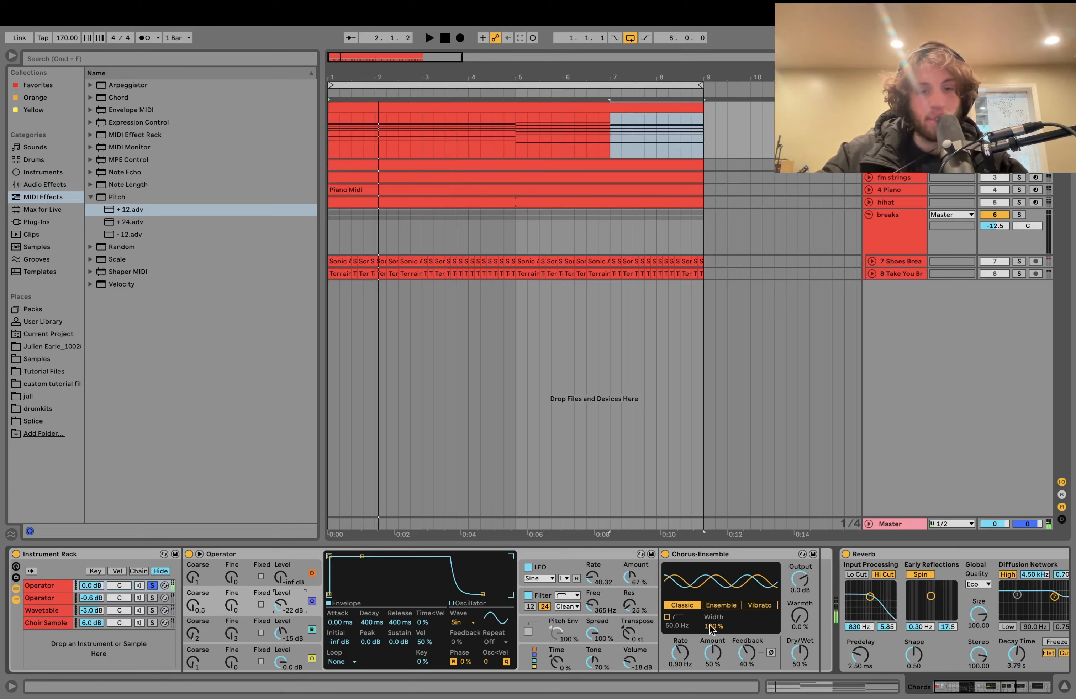
# - Examine the first Operator's filter envelope and LFO settings while listening to the layer
pyautogui.click(607, 591)
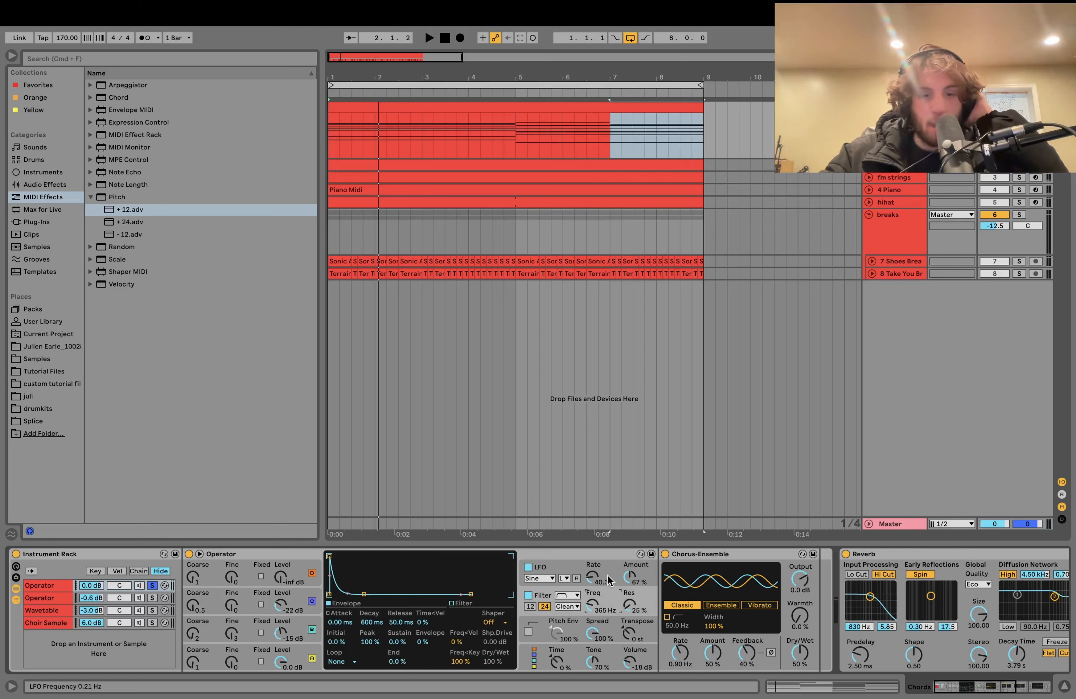
pyautogui.click(608, 577)
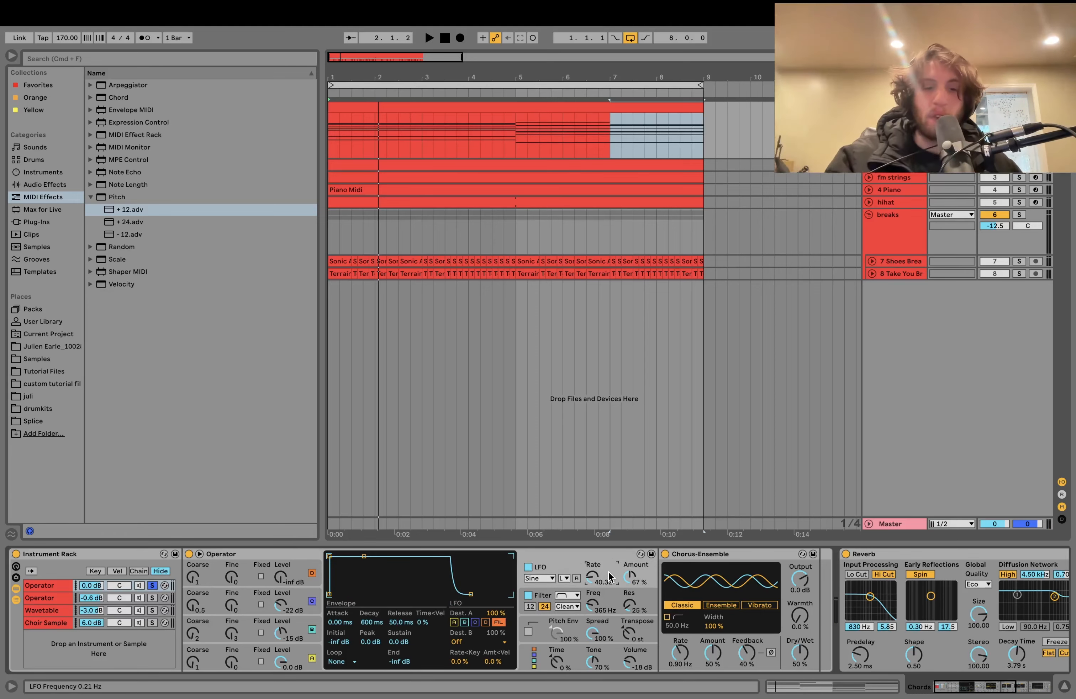
pyautogui.press('space')
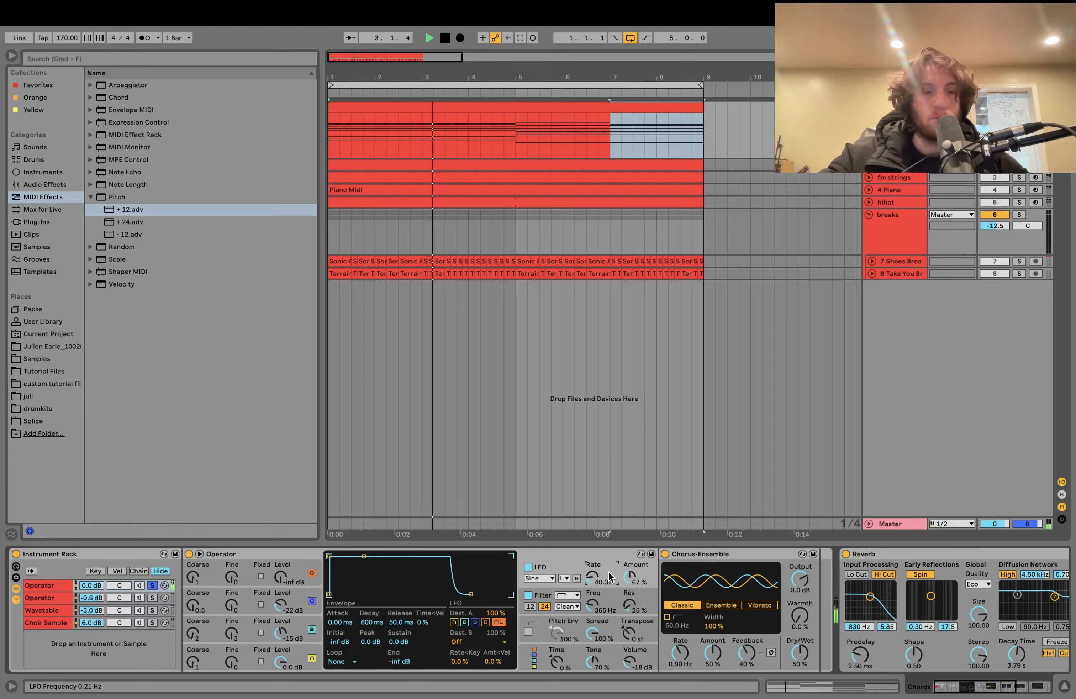
pyautogui.press('space')
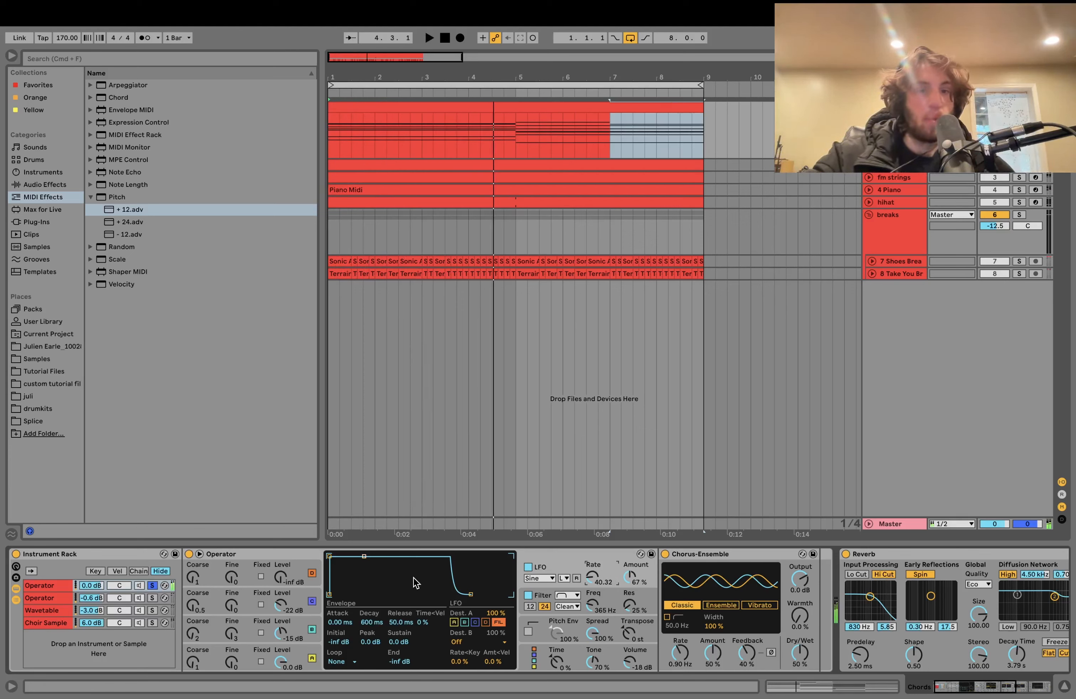
# - Solo the second Operator chain in the Instrument Rack and display its LFO settings
pyautogui.click(152, 598)
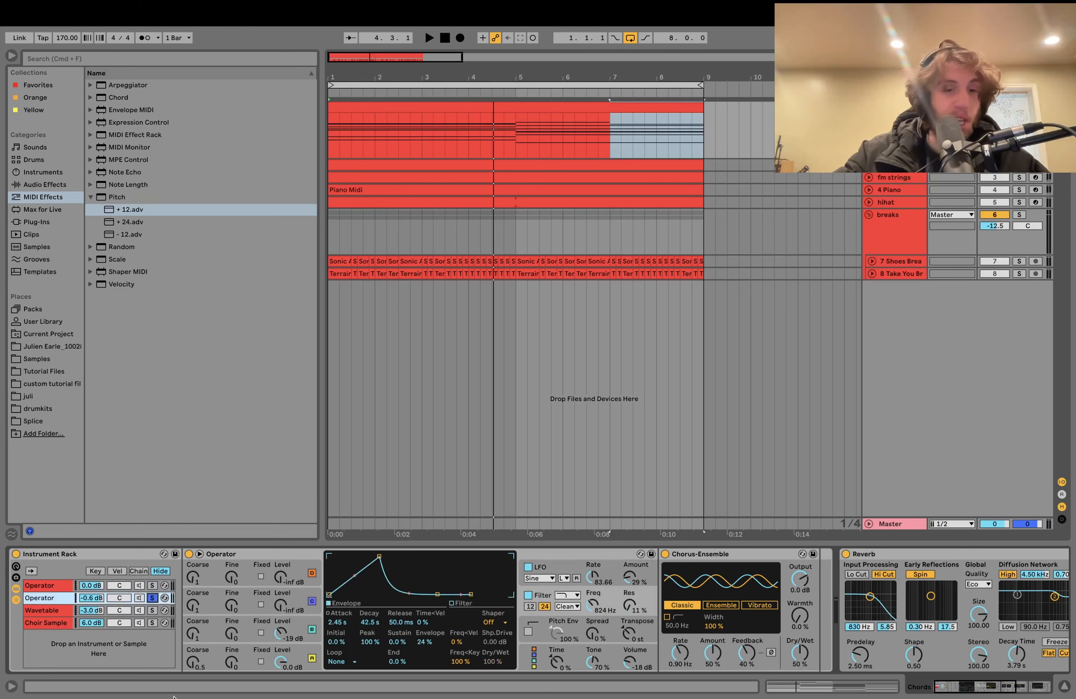
pyautogui.click(557, 568)
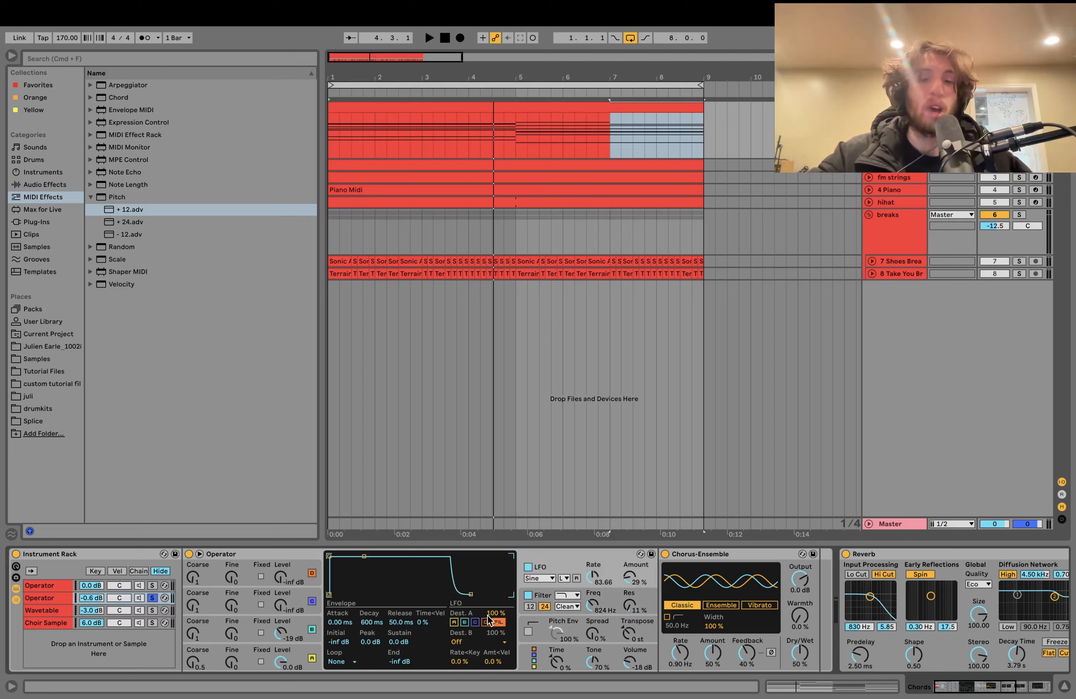
# - Listen to the soloed second Operator chain and display its filter envelope after checking the LFO rate
pyautogui.press('space')
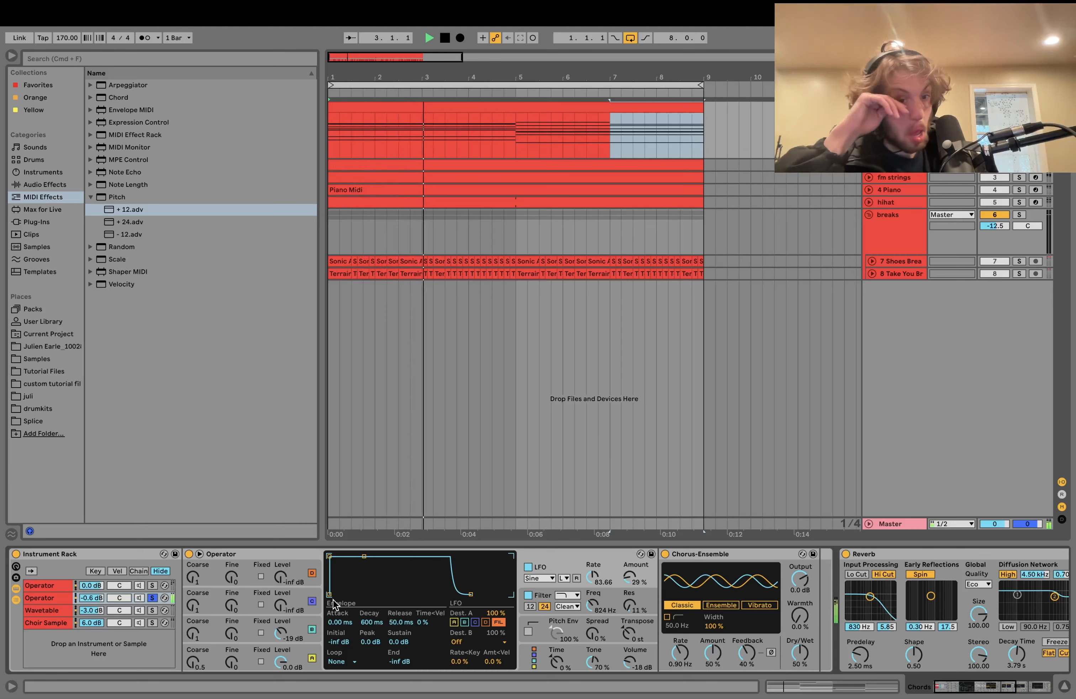
pyautogui.press('space')
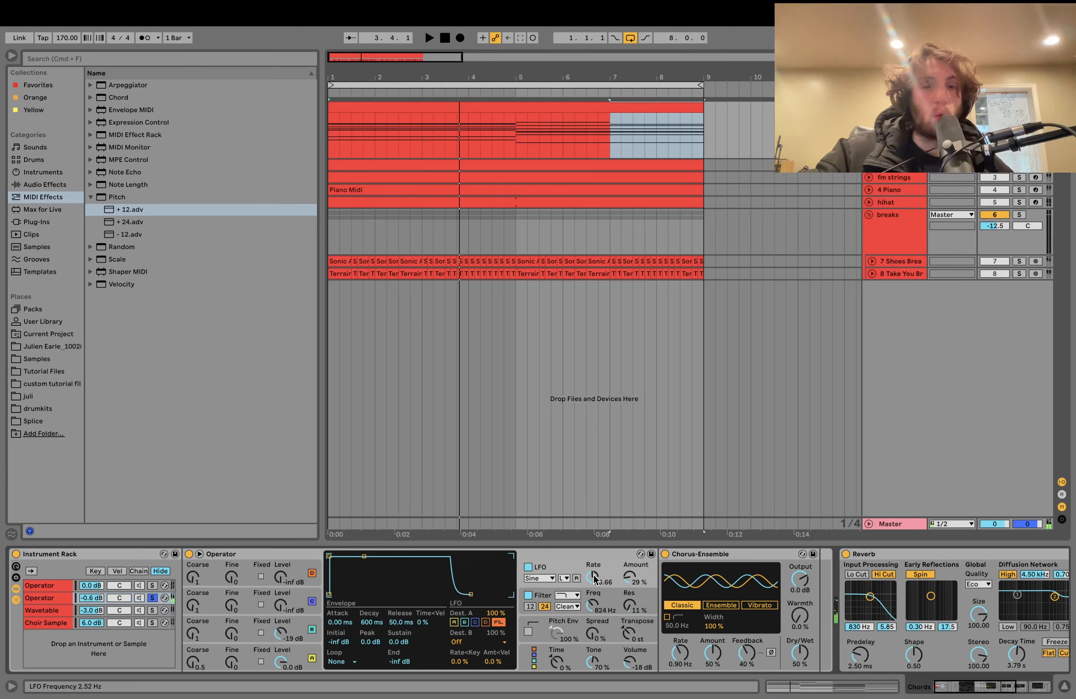
pyautogui.click(608, 599)
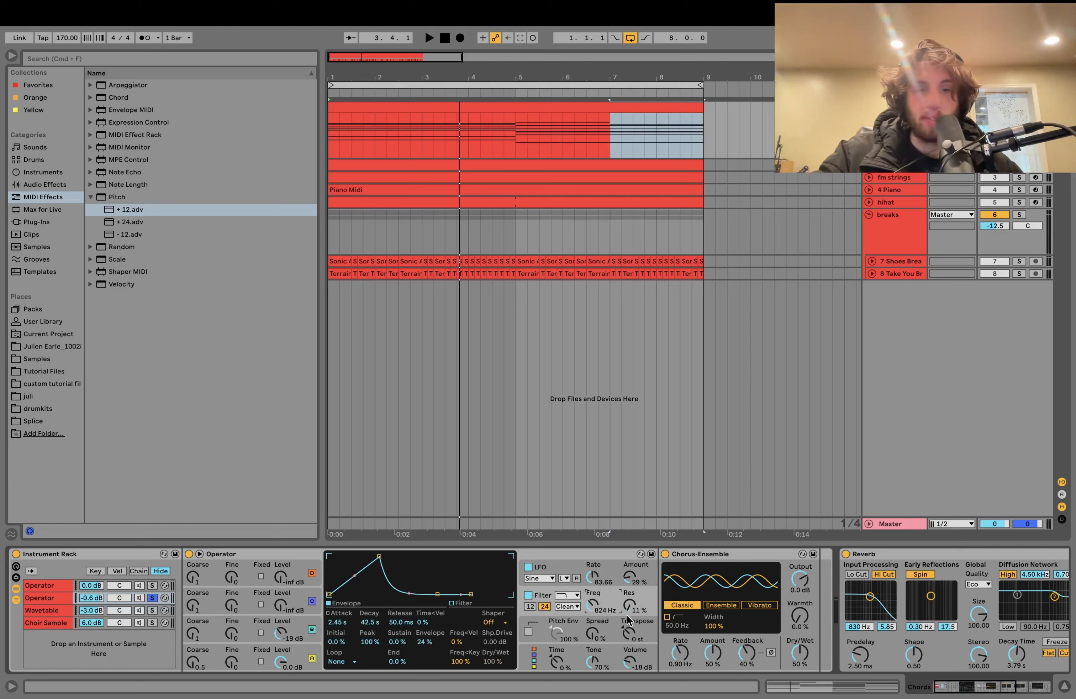
# - Solo the first Operator chain alongside the second and listen to both layers together
pyautogui.press('space')
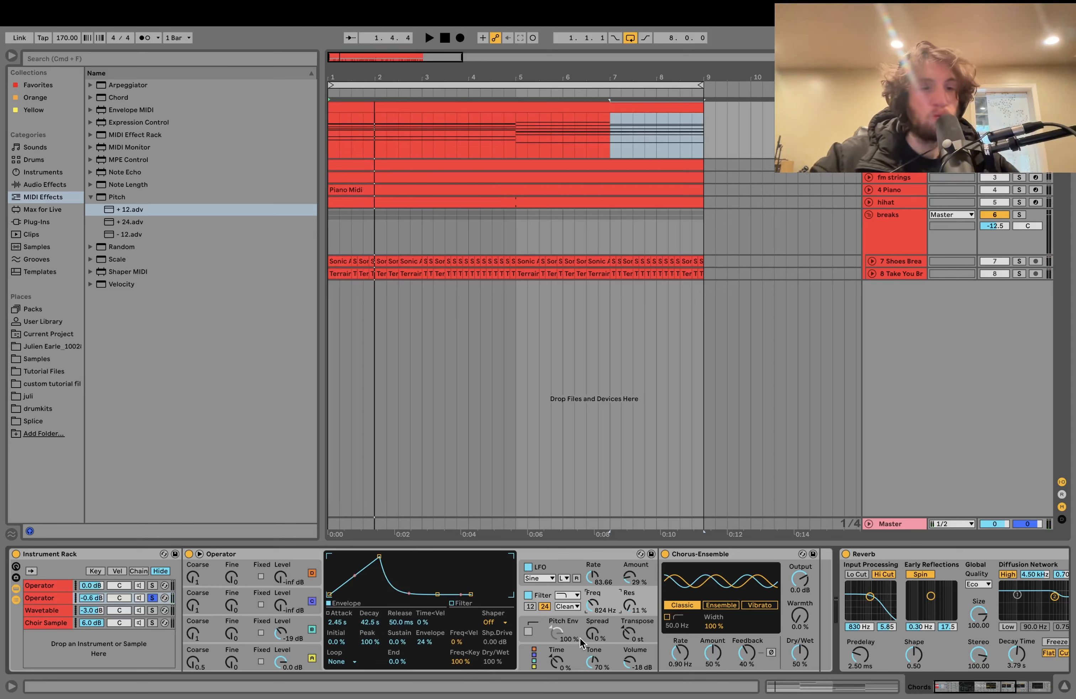
pyautogui.click(152, 585)
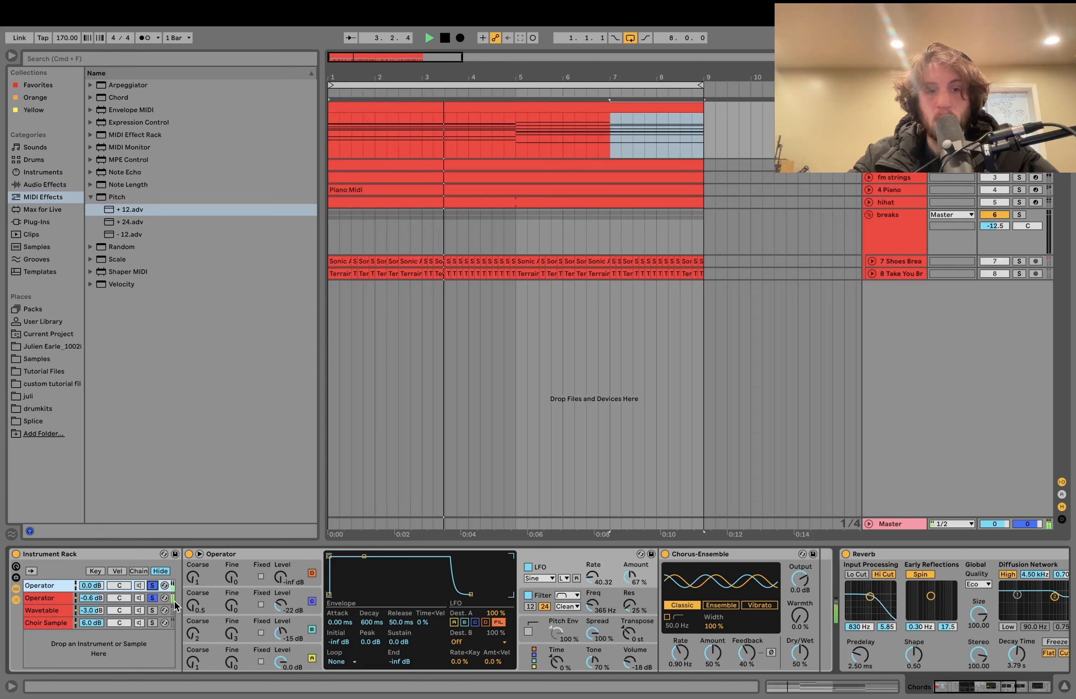
pyautogui.press('space')
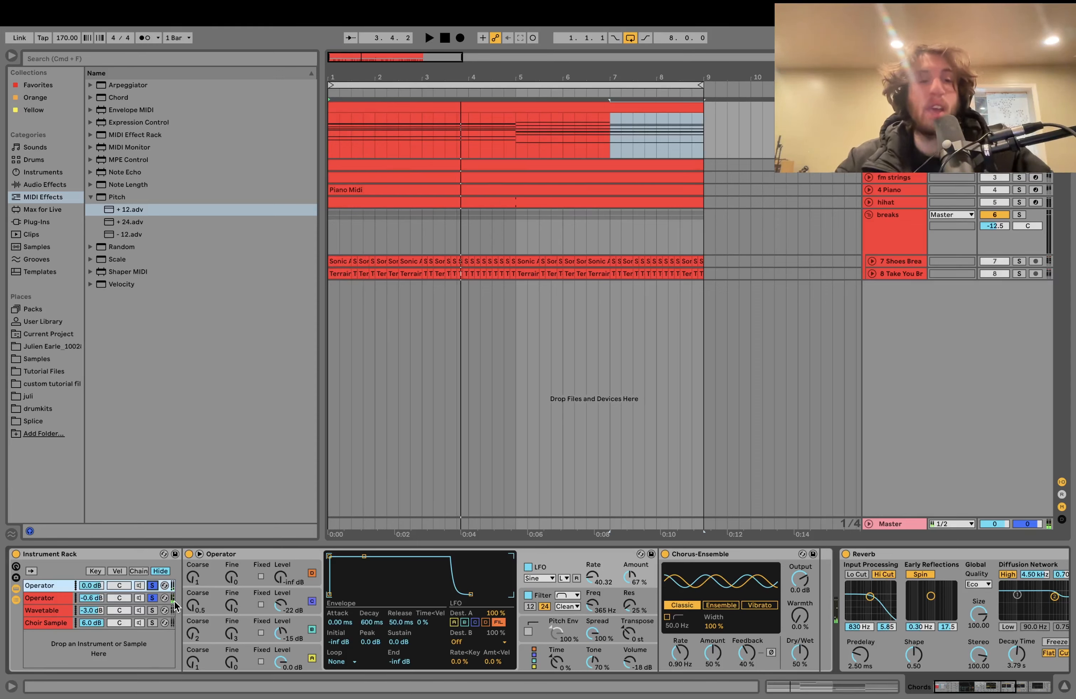
# - Solo the Wavetable chain, display its modulation matrix, and listen to the layer from the start
pyautogui.click(151, 610)
pyautogui.press('space')
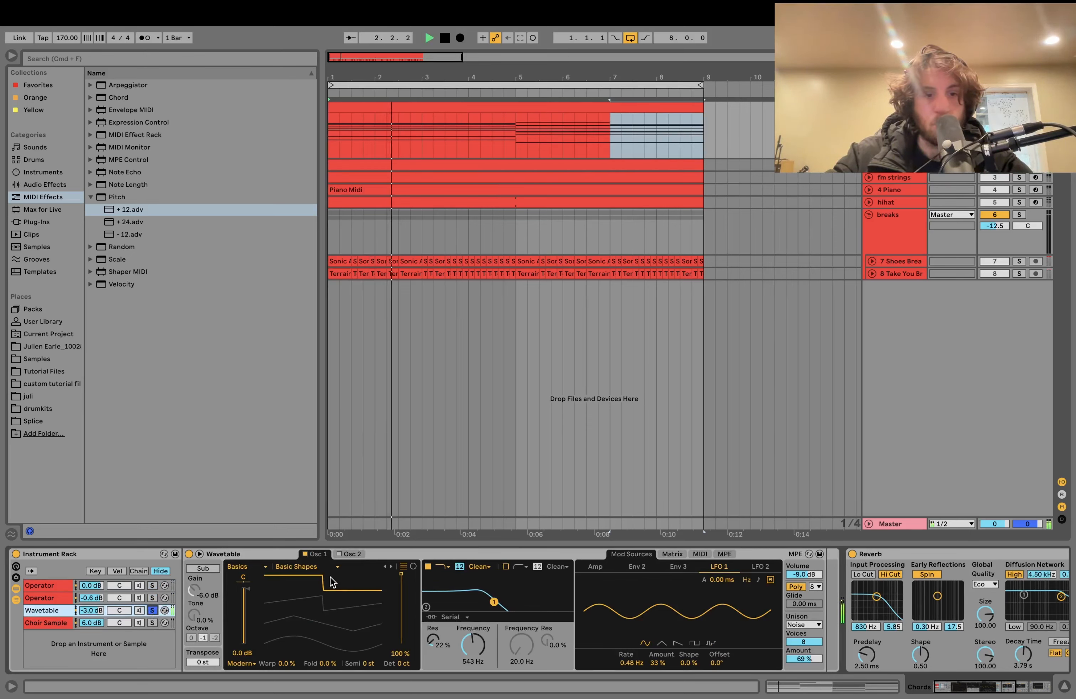
pyautogui.press('space')
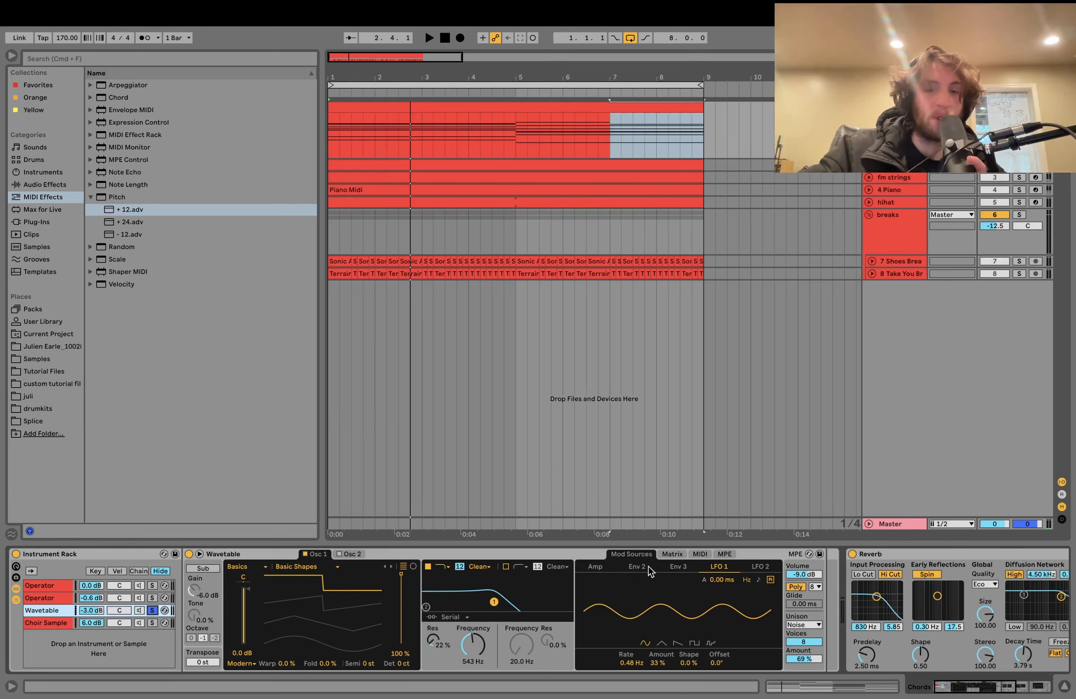
pyautogui.click(672, 553)
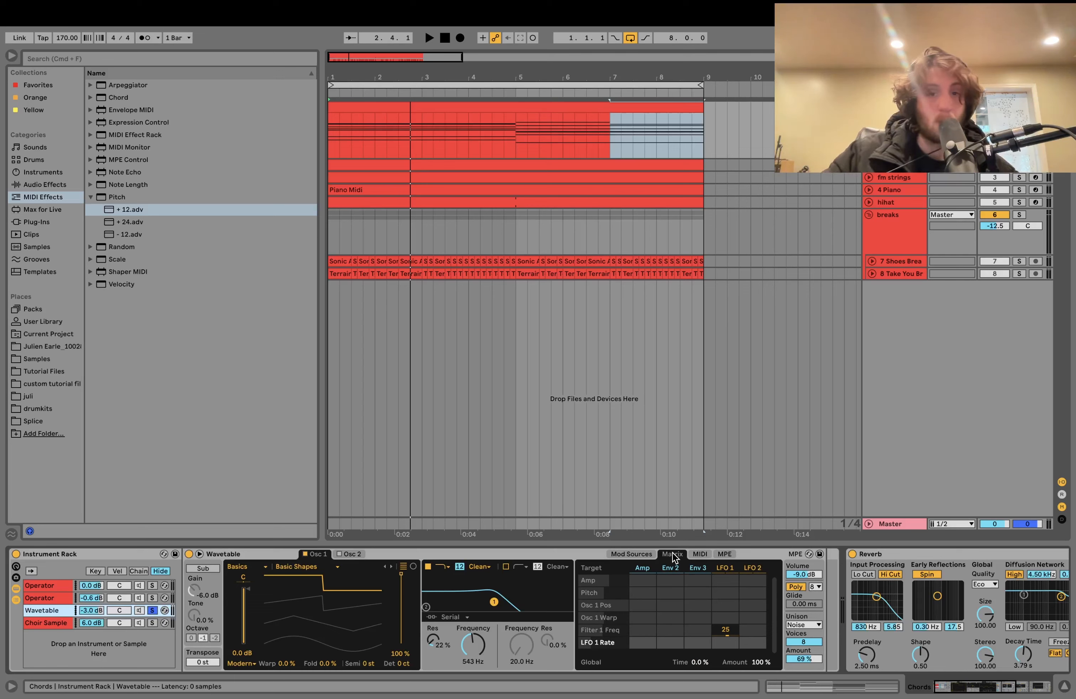
pyautogui.press('space')
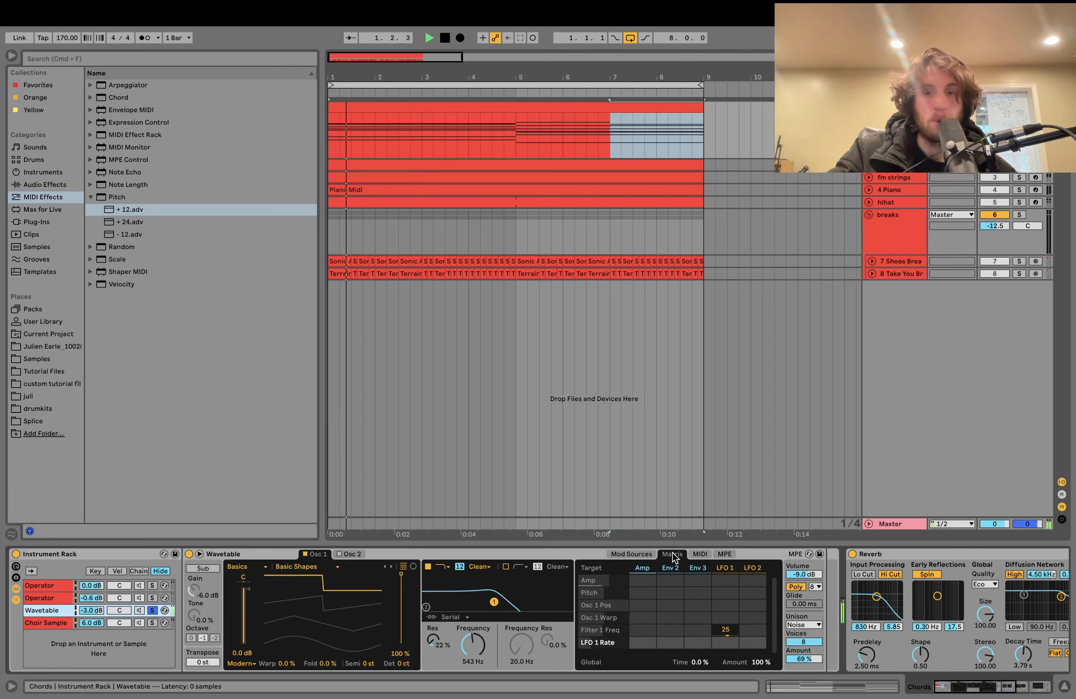
pyautogui.press('space')
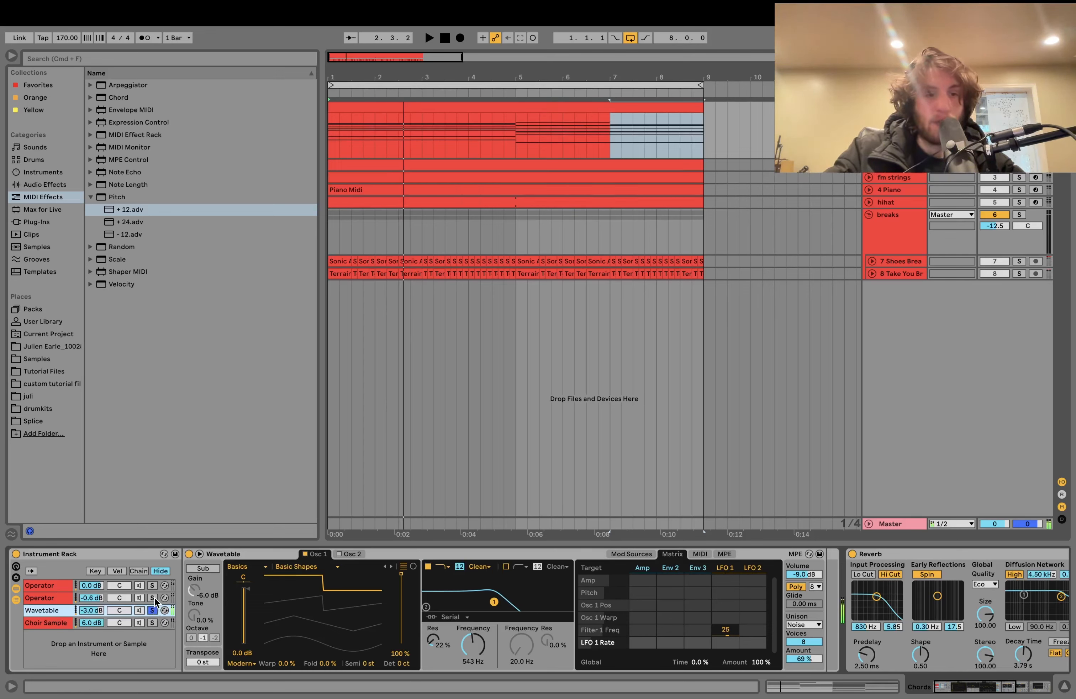
# - Add both Operator chains to the soloed Wavetable chain and play the three layers together
pyautogui.keyDown('super'); pyautogui.click(153, 598); pyautogui.keyUp('super')
pyautogui.keyDown('super'); pyautogui.click(153, 588); pyautogui.keyUp('super')
pyautogui.click(153, 590)
pyautogui.click(153, 585)
pyautogui.press('space')
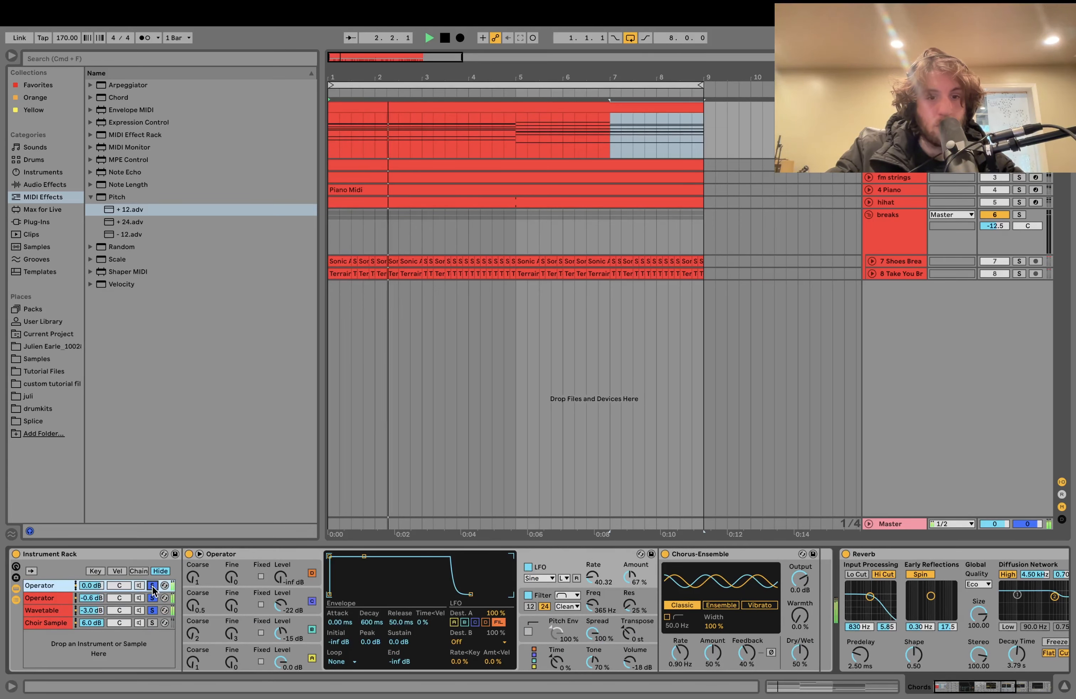
# - Solo the Choir Sample chain, display its sample waveform, and listen to it from the start
pyautogui.click(152, 623)
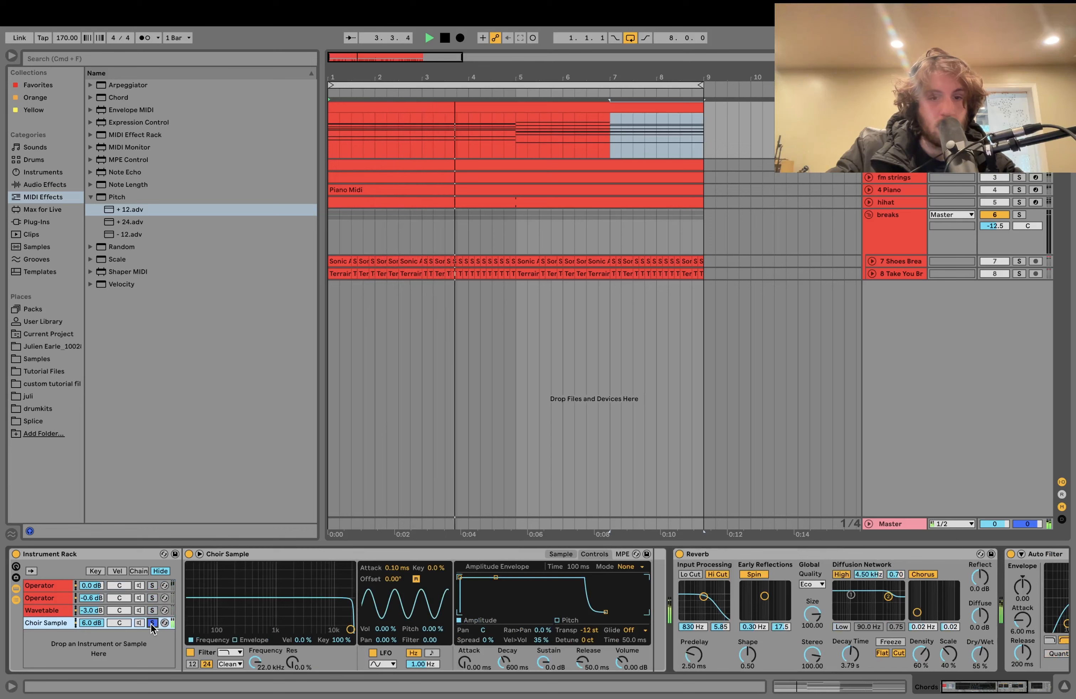
pyautogui.press('space')
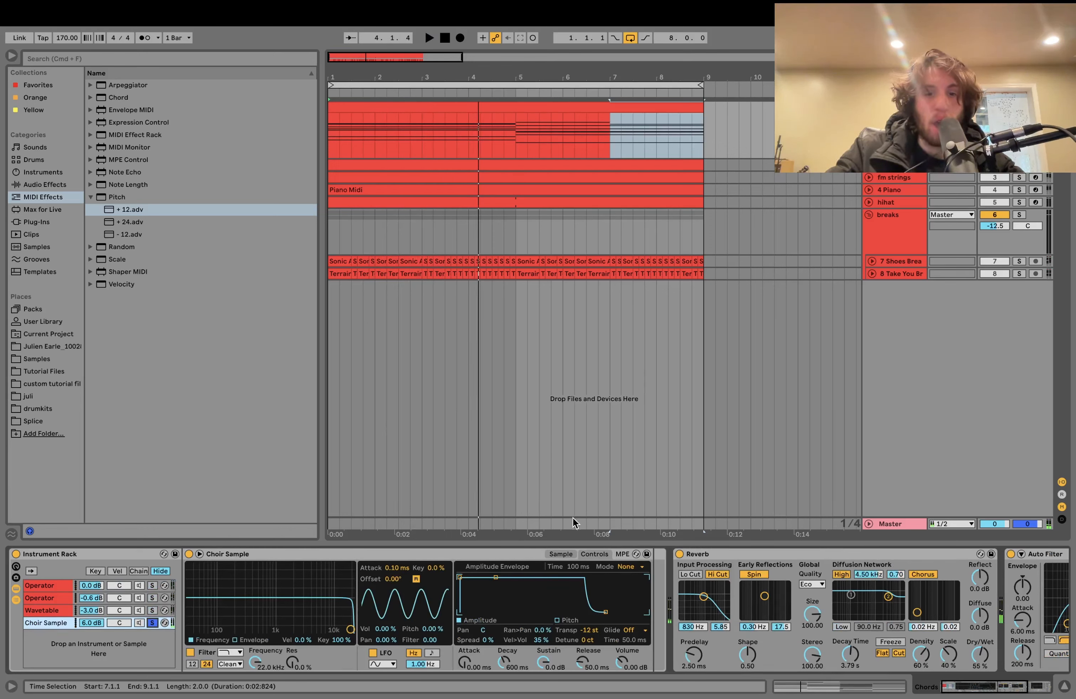
pyautogui.click(560, 554)
pyautogui.press('space')
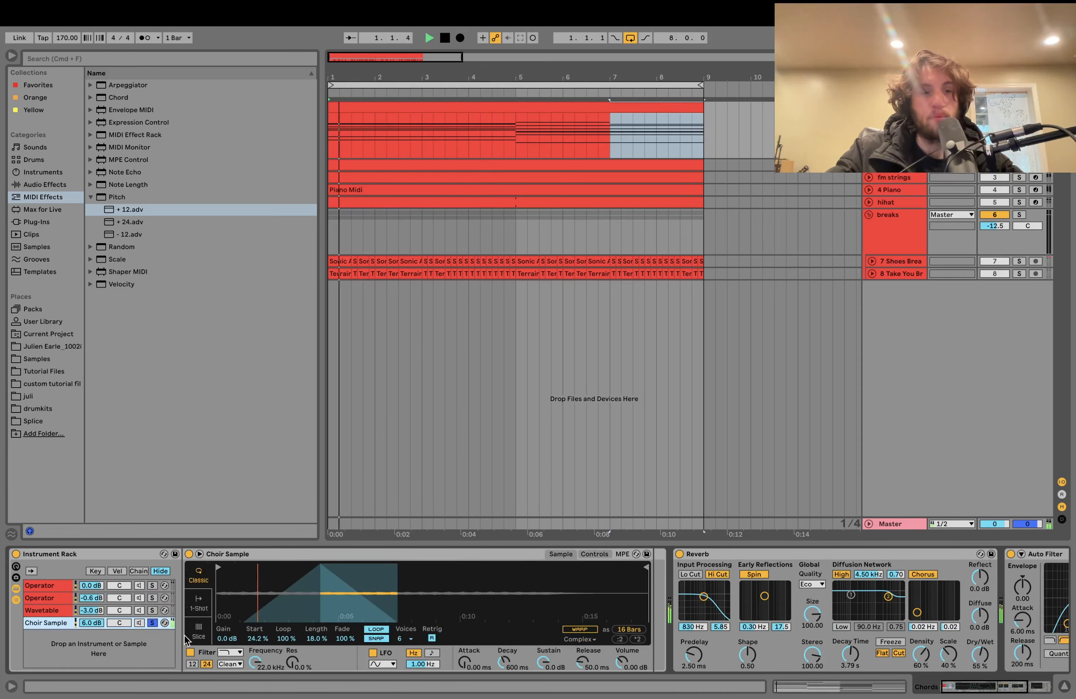
# - Unsolo the Choir Sample chain and play all four layers of the Instrument Rack together
pyautogui.click(152, 622)
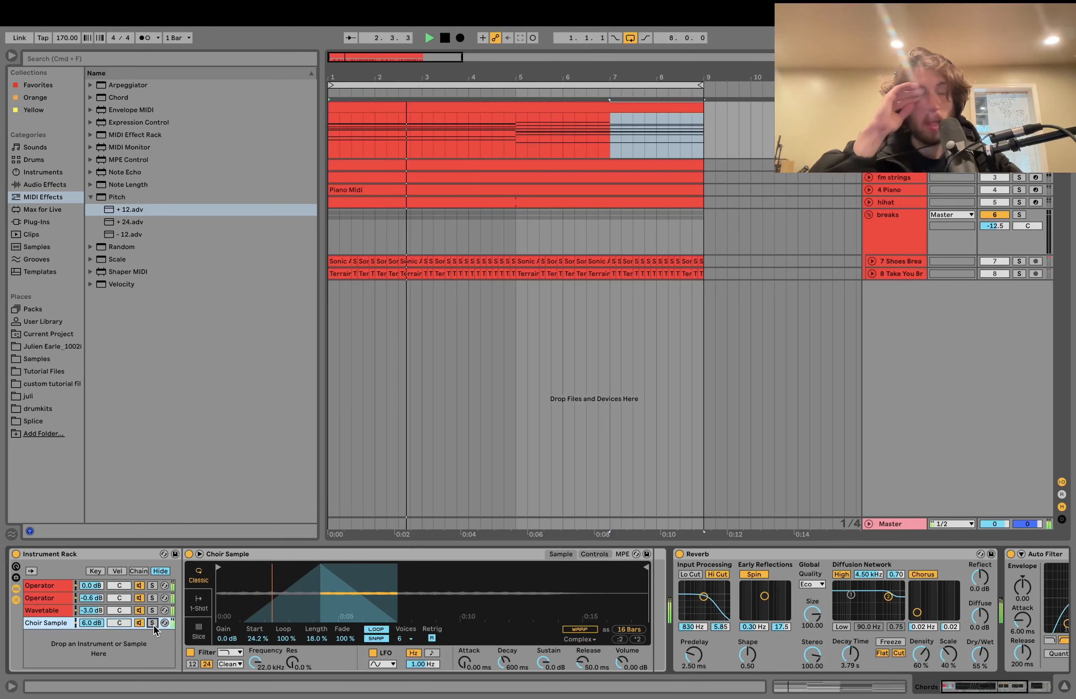
pyautogui.press('space')
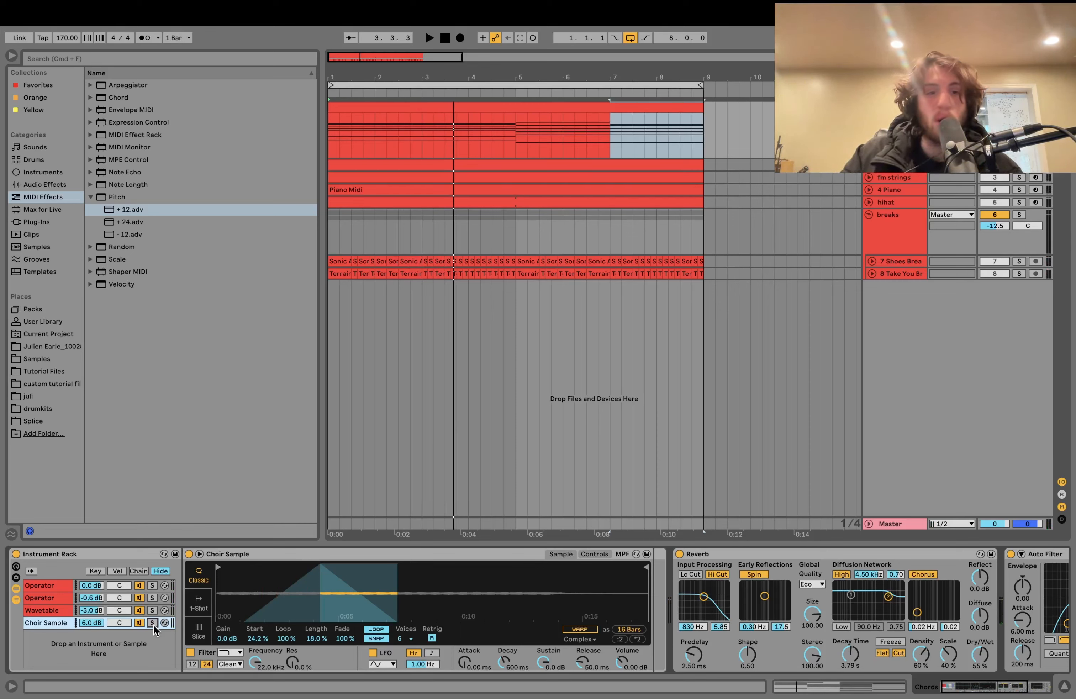
pyautogui.press('space')
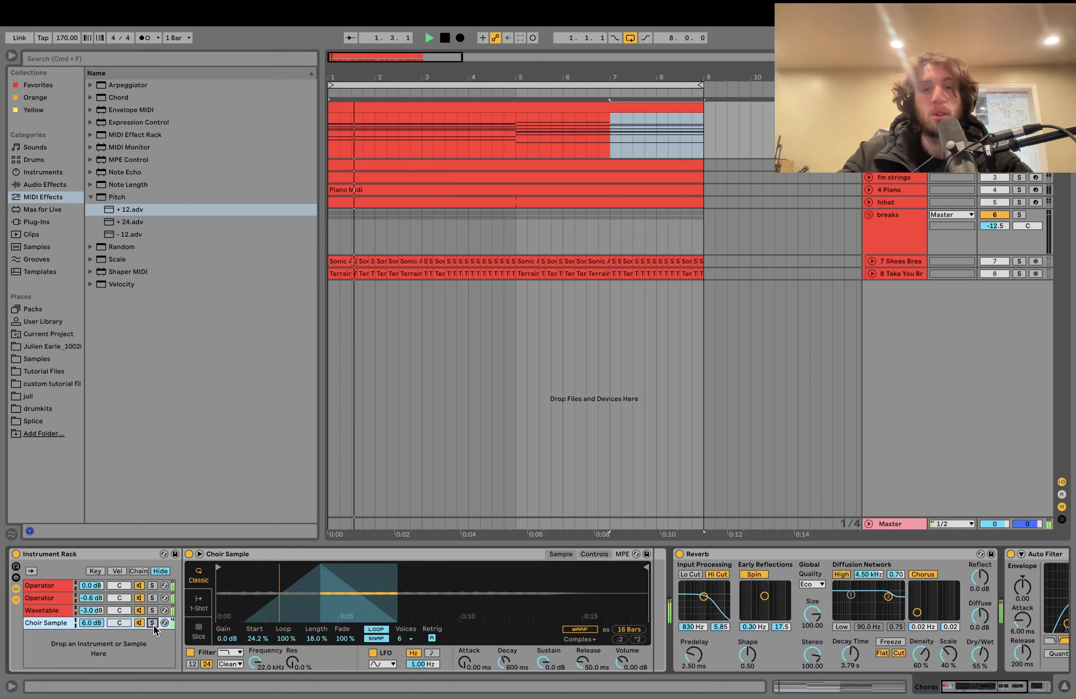
# - Examine the Reverb and Auto Filter settings that follow the Choir Sample in the chords track while listening
pyautogui.hscroll(5, 153, 625)
pyautogui.hscroll(-6, 153, 625)
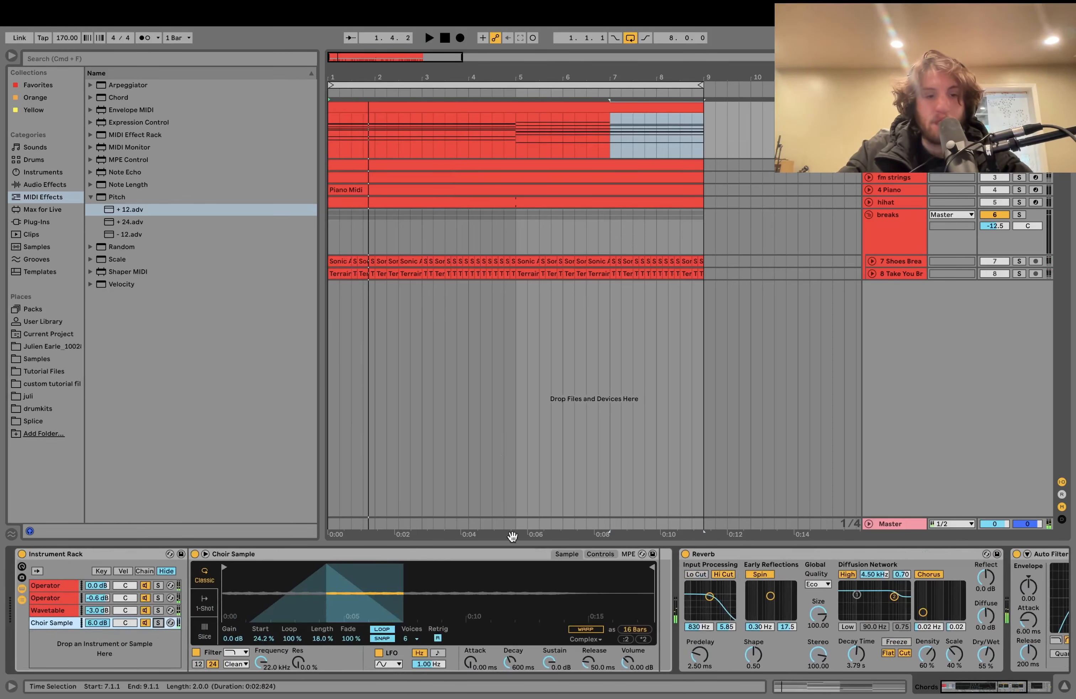
pyautogui.hscroll(6, 336, 613)
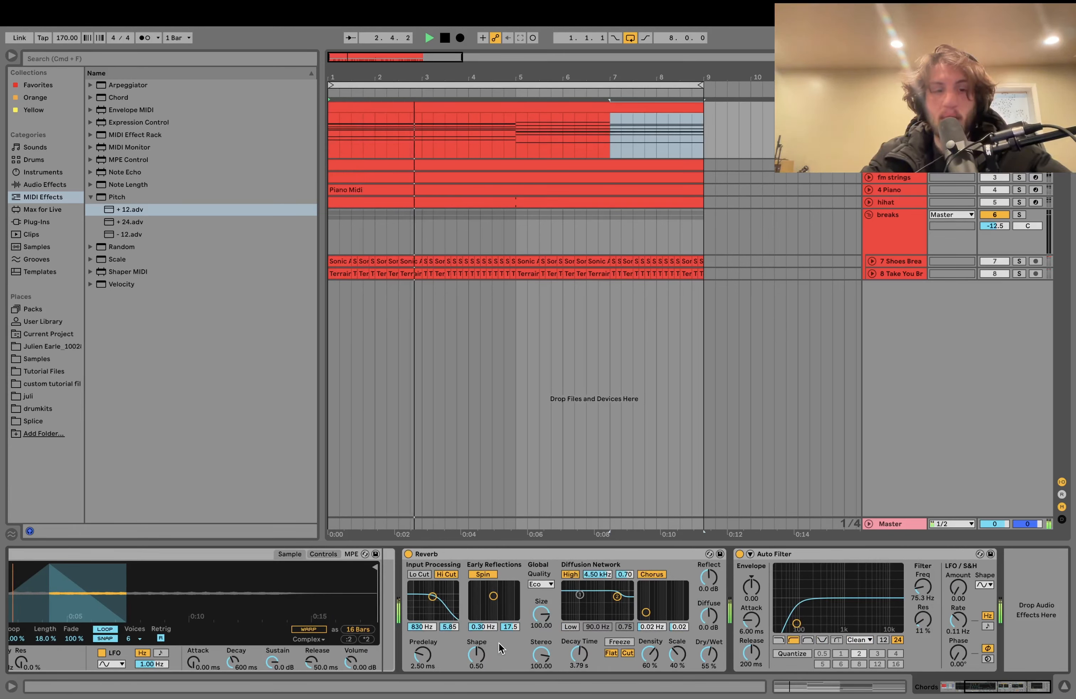
pyautogui.press('space')
pyautogui.hscroll(-6, 245, 596)
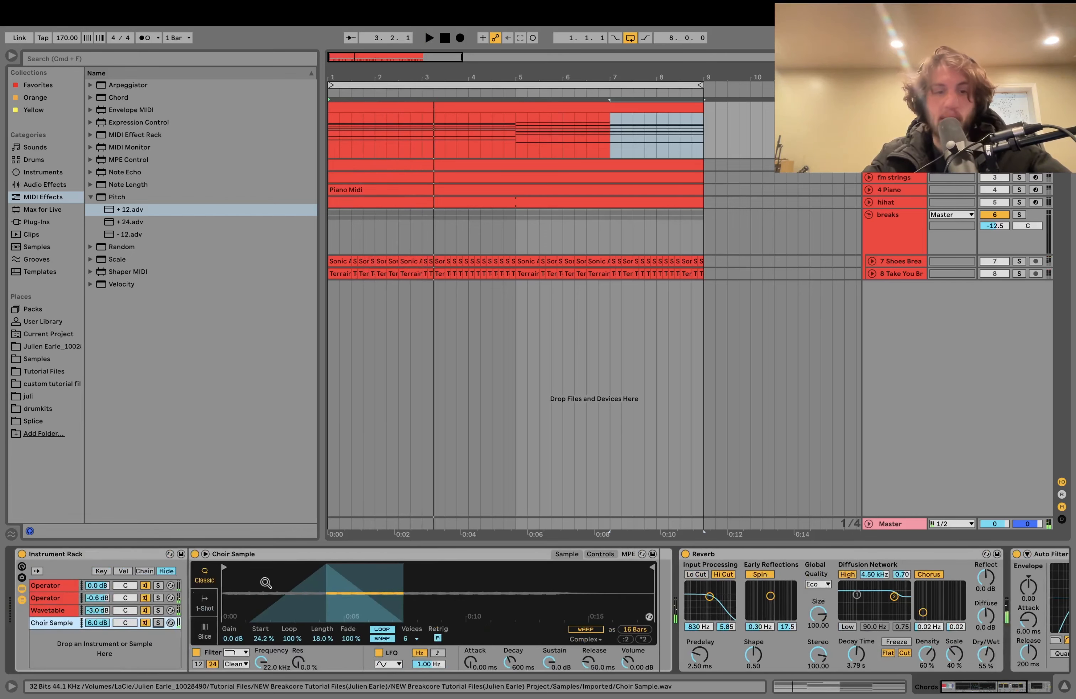
pyautogui.hscroll(6, 310, 594)
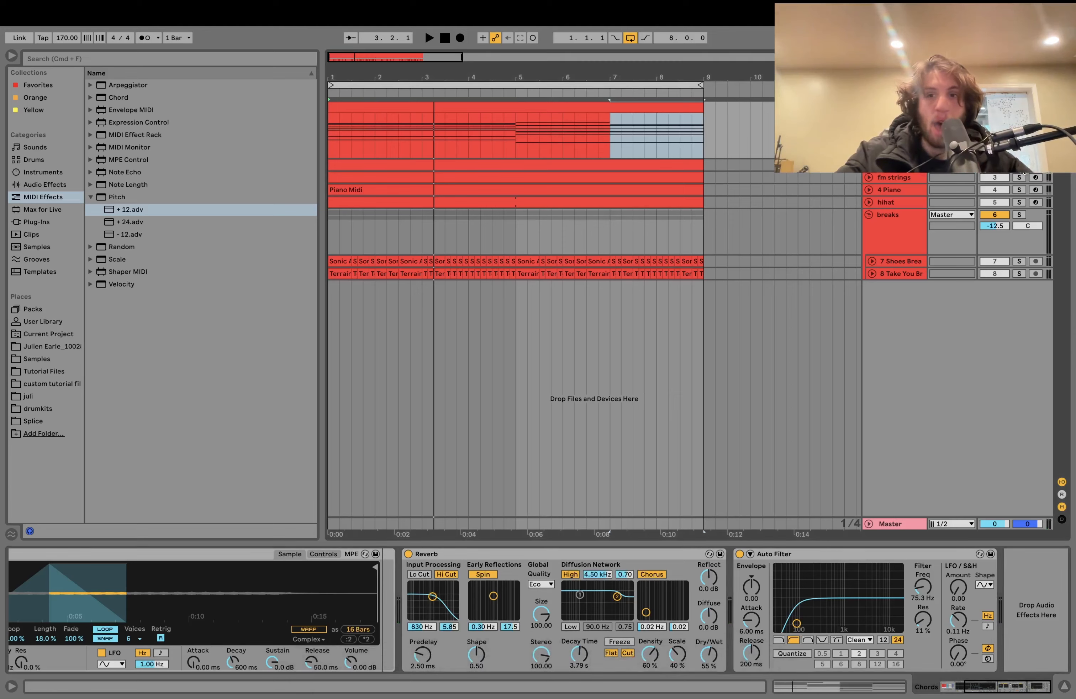
# - Unfold the bass track, open its eight-bar MIDI clip, and play back the bassline
pyautogui.press('space')
pyautogui.click(869, 165)
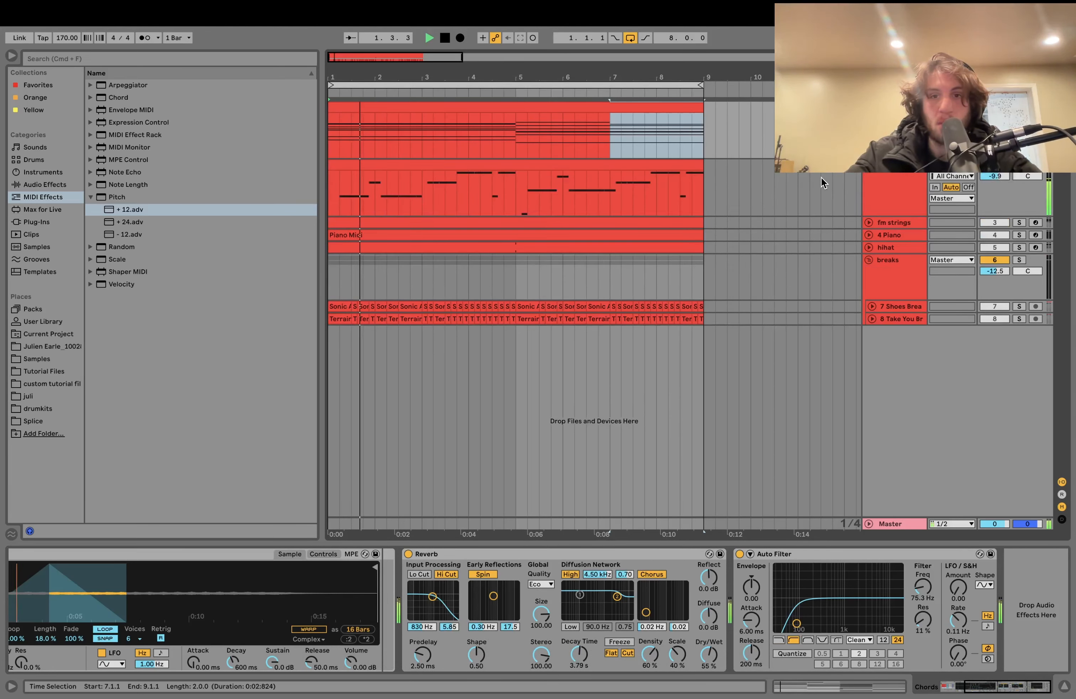
pyautogui.doubleClick(665, 173)
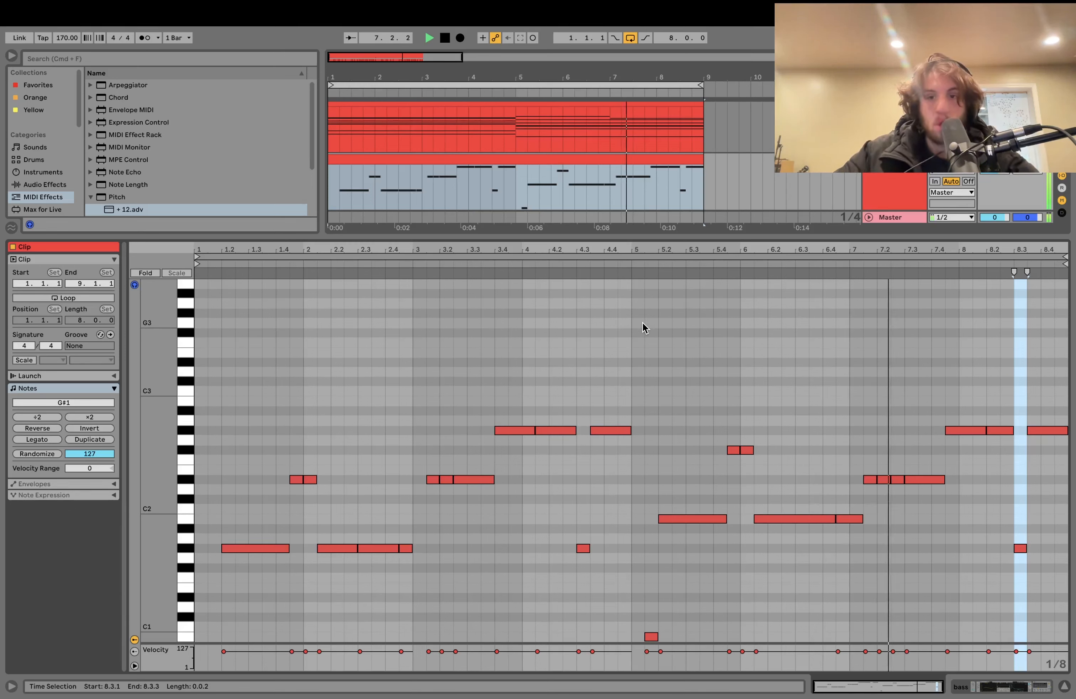
pyautogui.press('space')
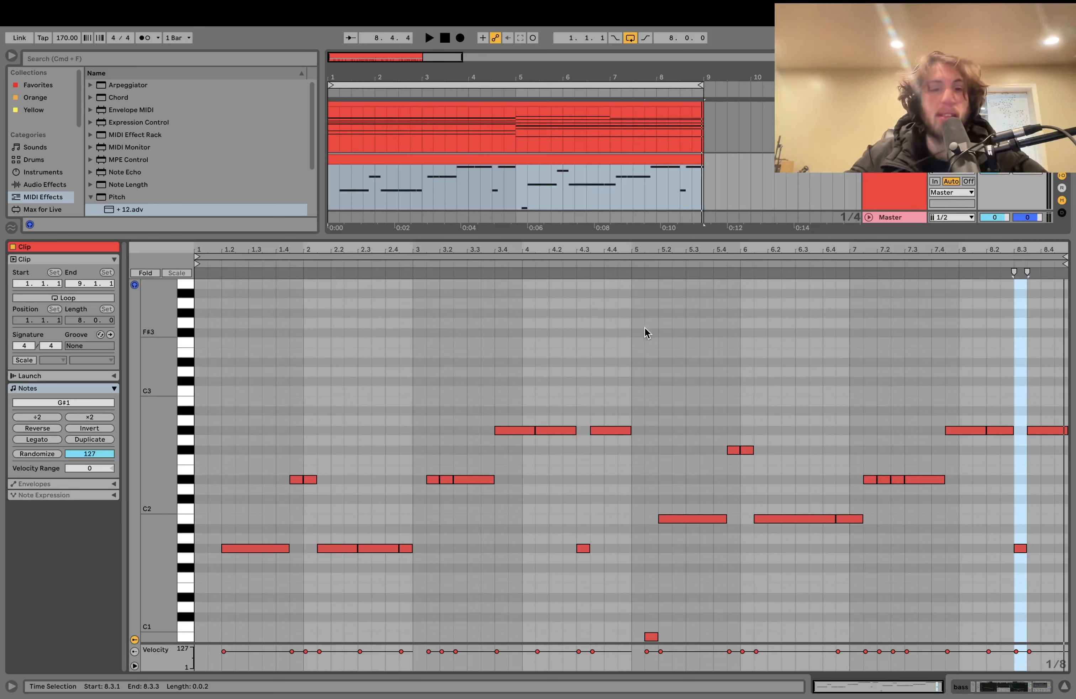
pyautogui.press('space')
pyautogui.press('space')
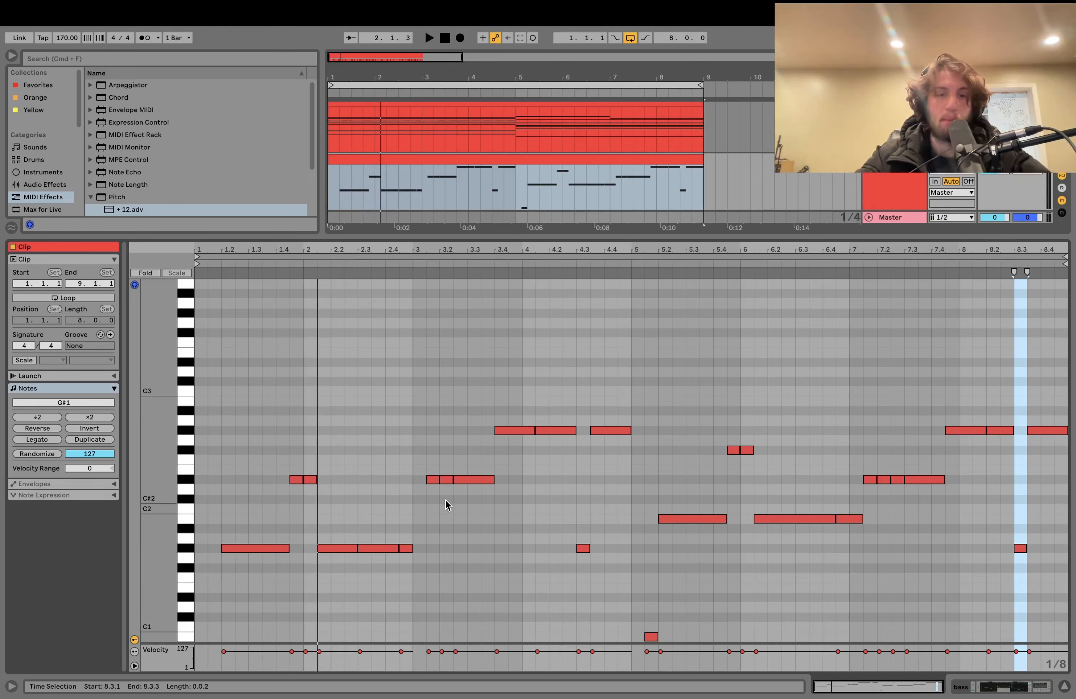
# - Audition individual bass notes: G#1 in bar 1, G#2 in bar 3, and B1 in bars 5 and 6
pyautogui.click(264, 548)
pyautogui.click(526, 431)
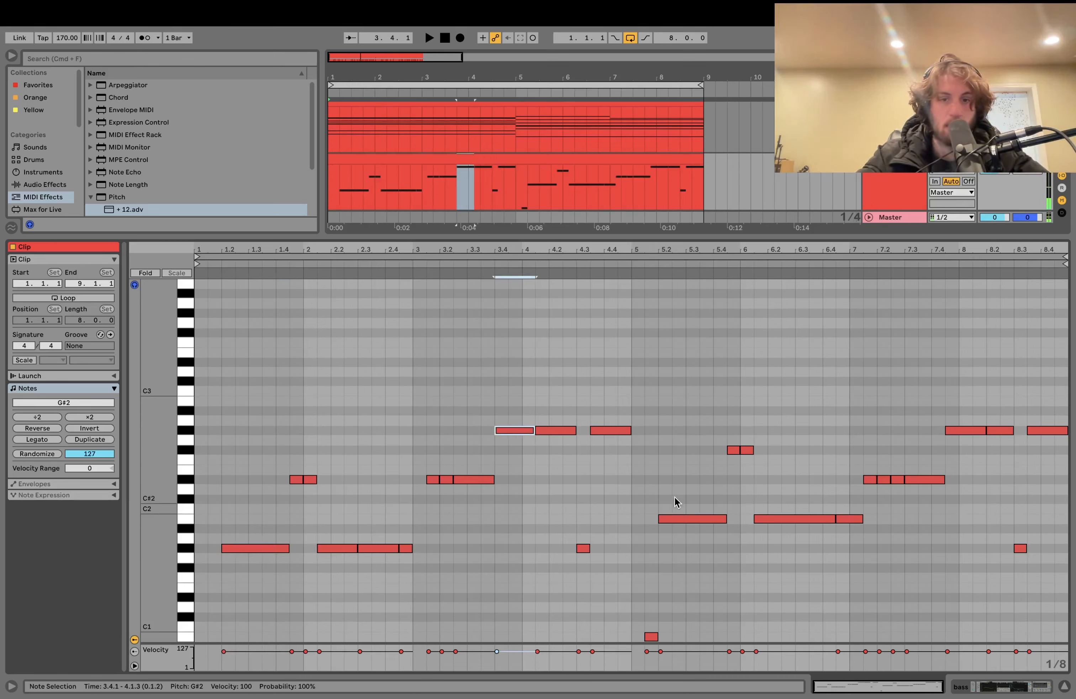
pyautogui.click(678, 518)
pyautogui.click(774, 519)
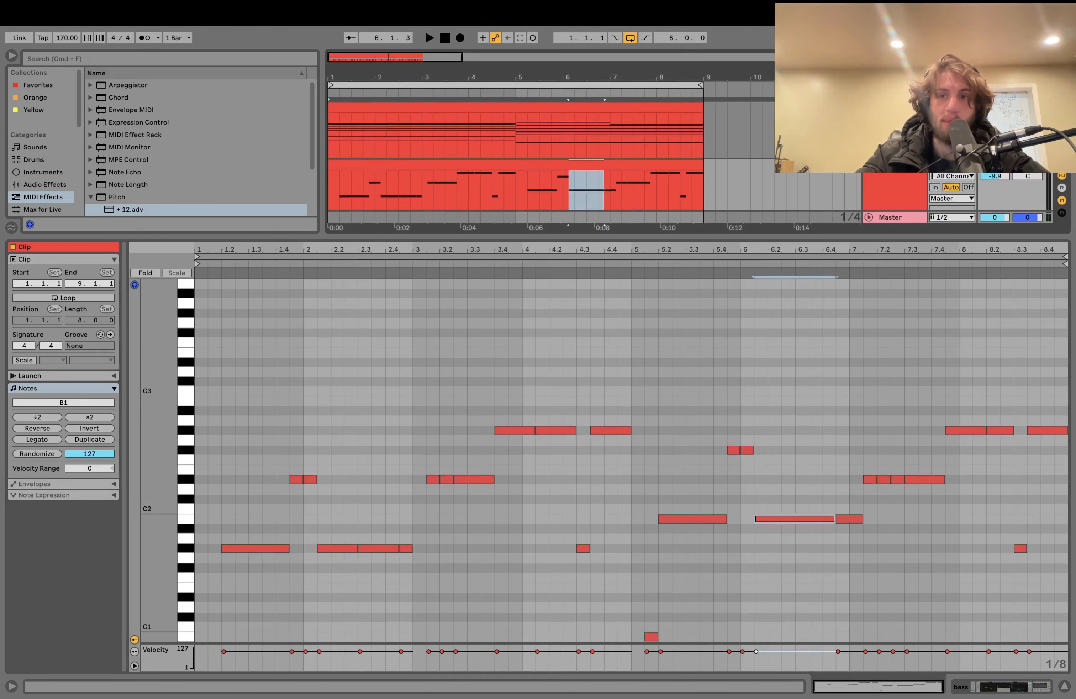
# - Transpose all the bass clip's notes up two octaves and listen to the melody
pyautogui.press('super+a')
pyautogui.hotkey('shift', 'Up')
pyautogui.hotkey('shift', 'Up')
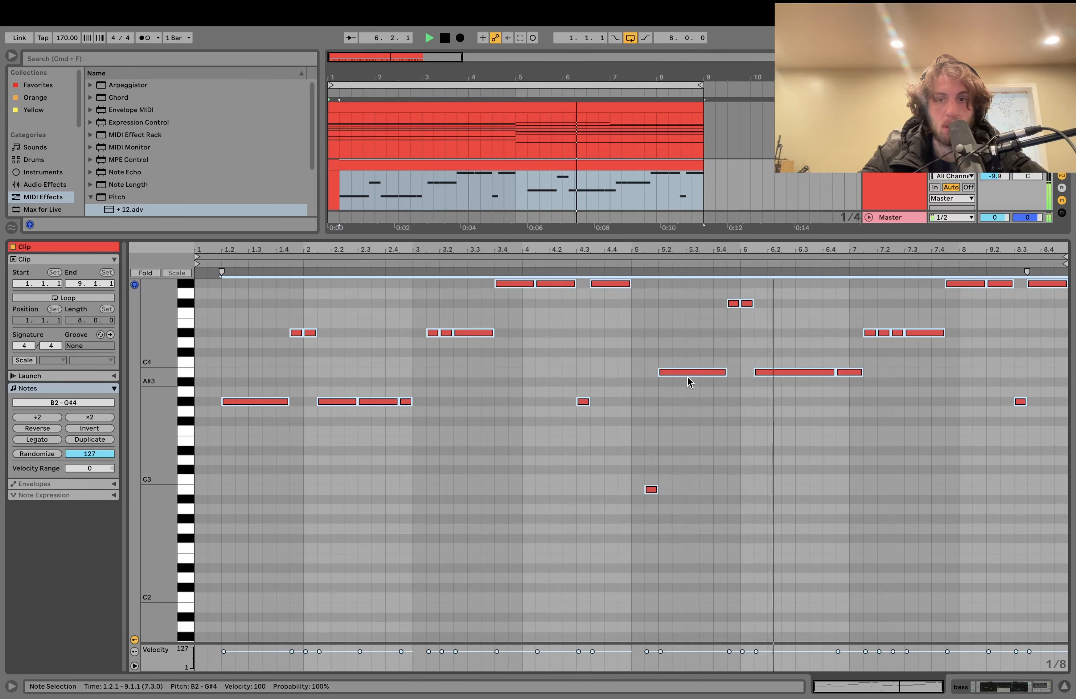
pyautogui.press('space')
# - Transpose all the bass notes down three octaves and back up one octave, then listen to the bassline
pyautogui.hotkey('shift', 'Down')
pyautogui.hotkey('shift', 'Down')
pyautogui.hotkey('shift', 'Down')
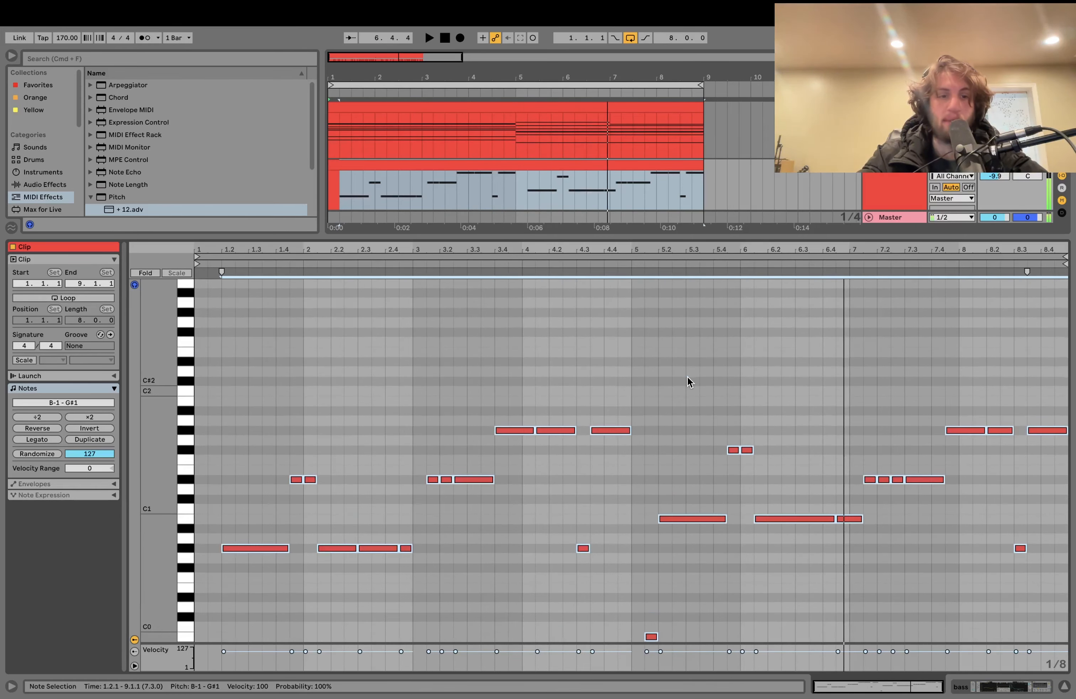
pyautogui.press('space')
pyautogui.hotkey('shift', 'Up')
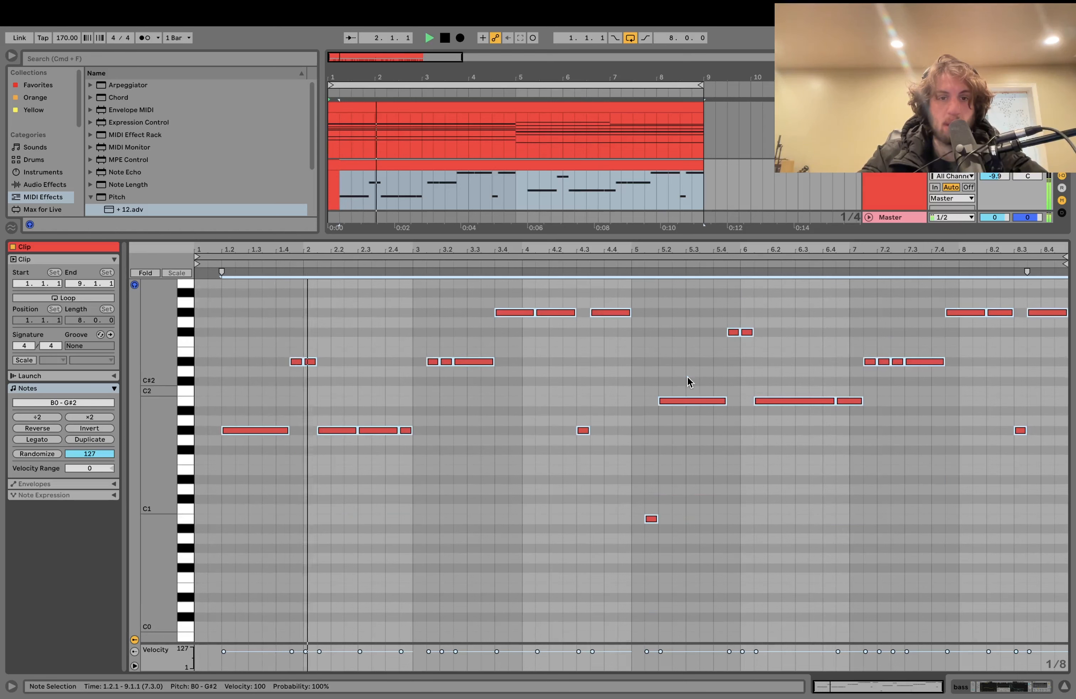
pyautogui.press('space')
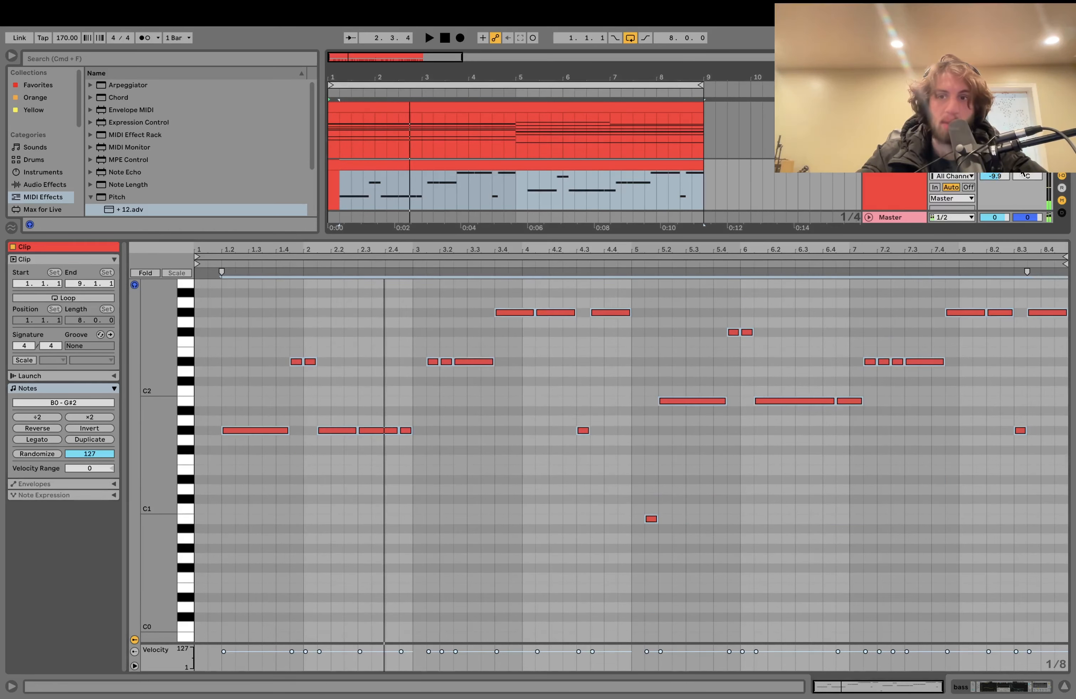
# - Display the bass track's device chain with the -12 Pitch, Wavetable and Amp devices
pyautogui.click(904, 176)
pyautogui.press('space')
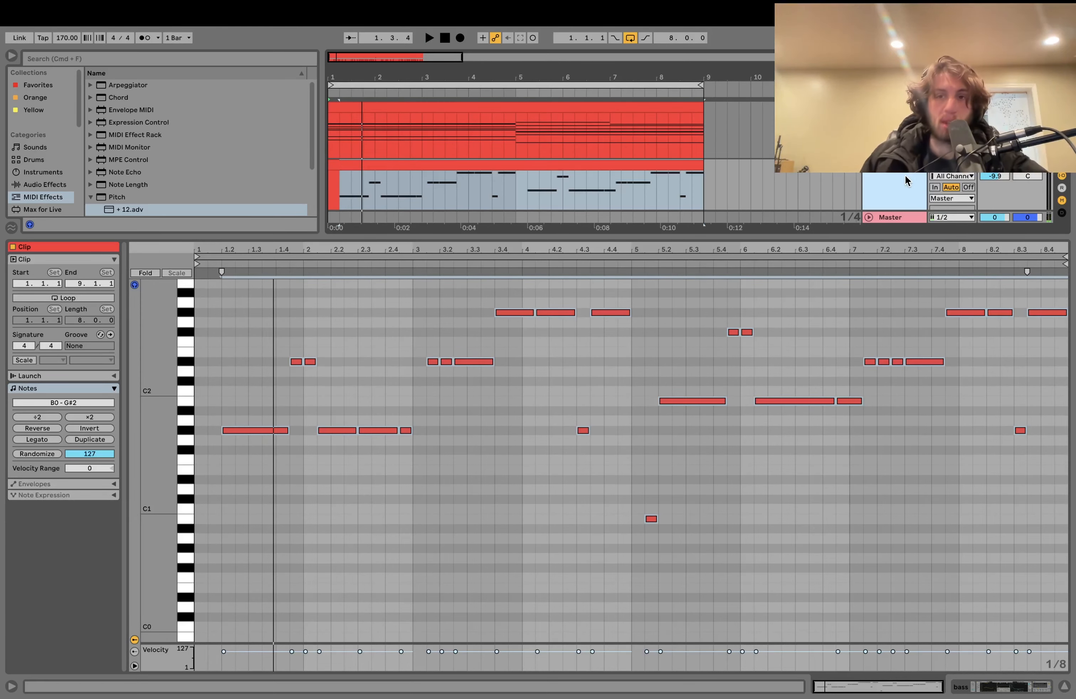
pyautogui.click(904, 176)
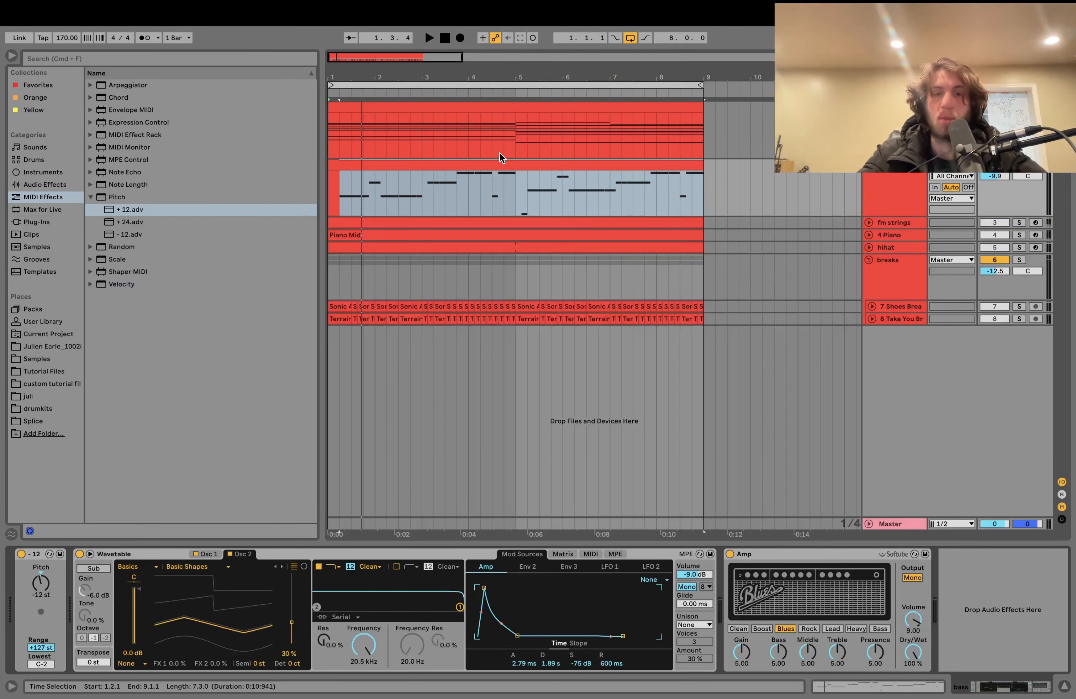
# - Select the whole bass clip, start playback, and solo the breaks group
pyautogui.click(489, 164)
pyautogui.press('space')
pyautogui.click(1019, 259)
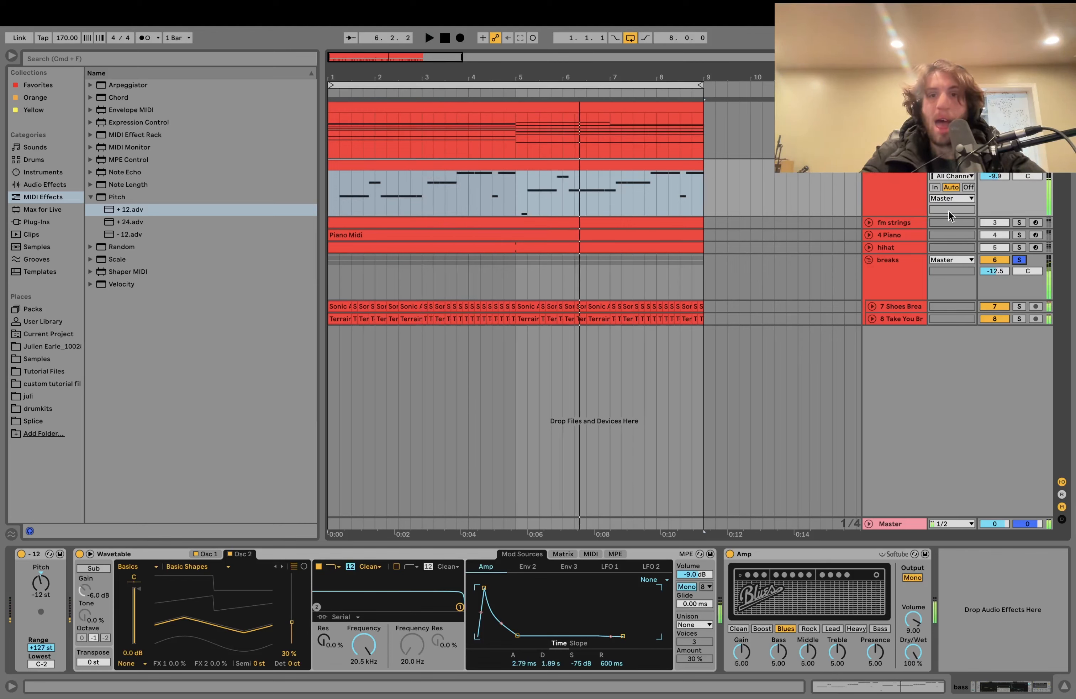
# - Unsolo the breaks group
pyautogui.click(1019, 259)
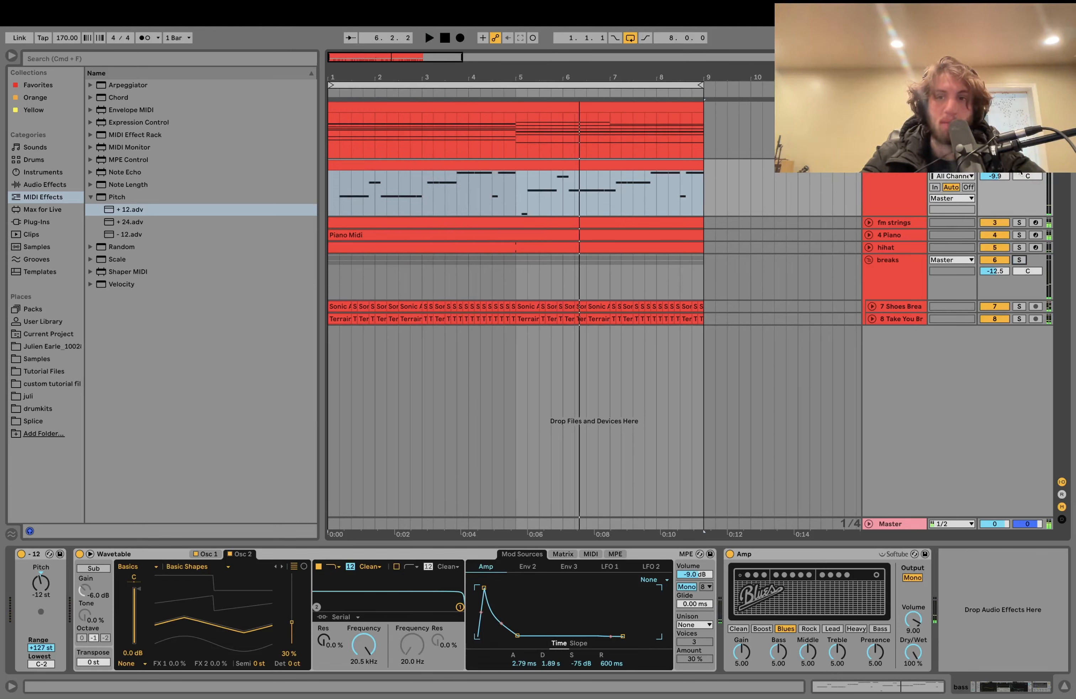
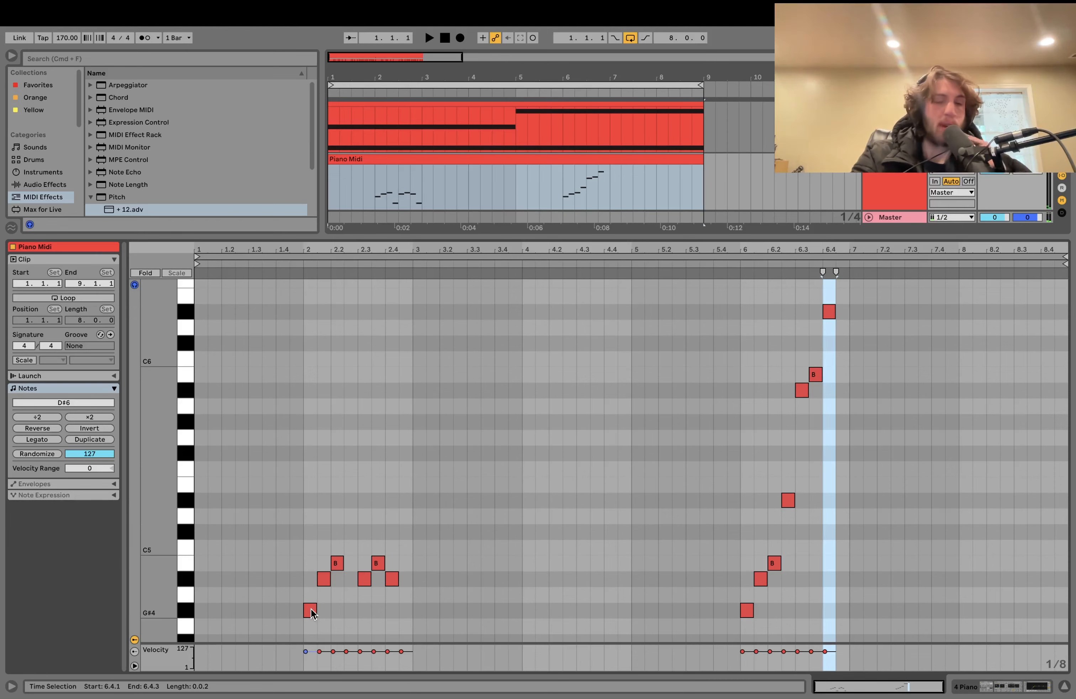
# - Audition individual notes of the Piano Midi clip's phrase in bar 2, from G#4 to the closing D#4
pyautogui.scroll(-6, 311, 607)
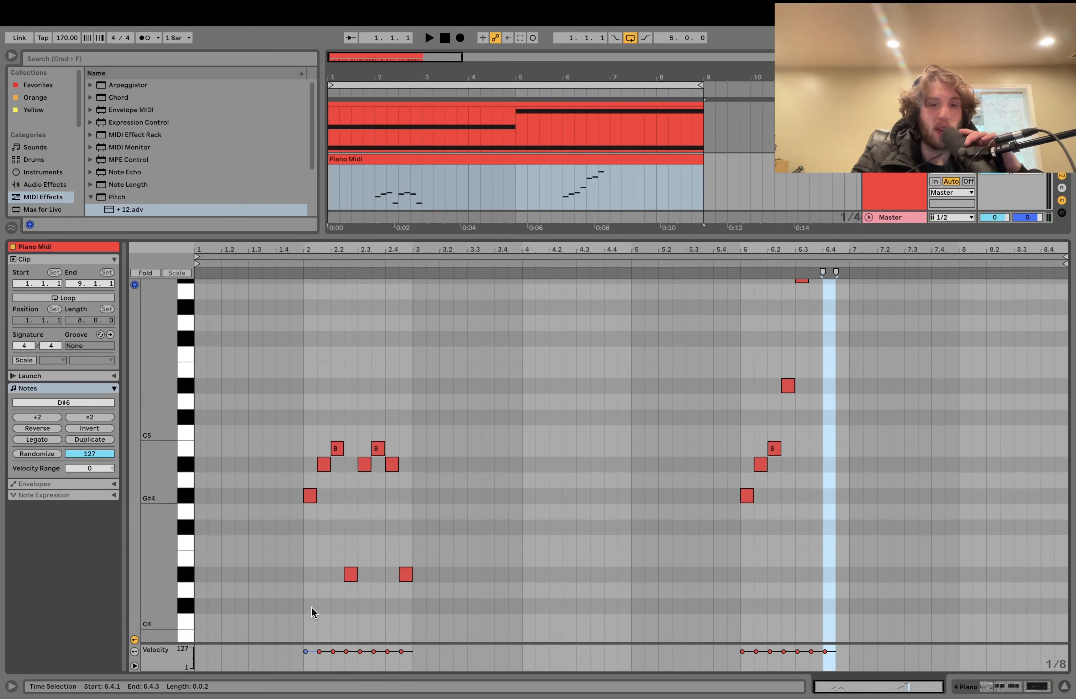
pyautogui.click(308, 499)
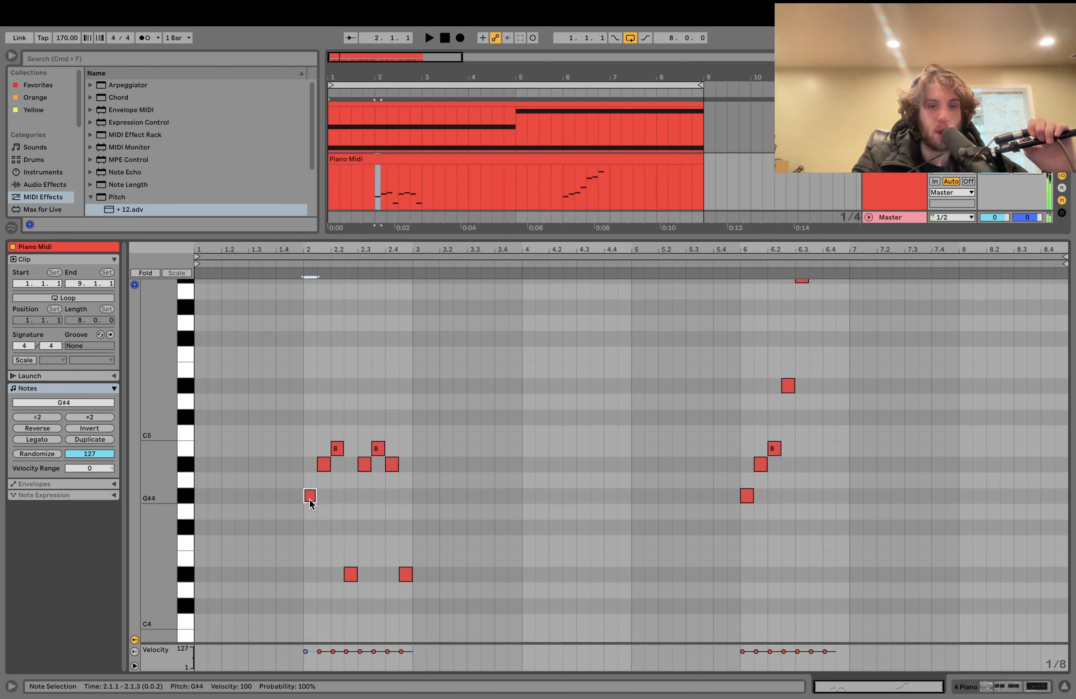
pyautogui.click(325, 463)
pyautogui.click(365, 462)
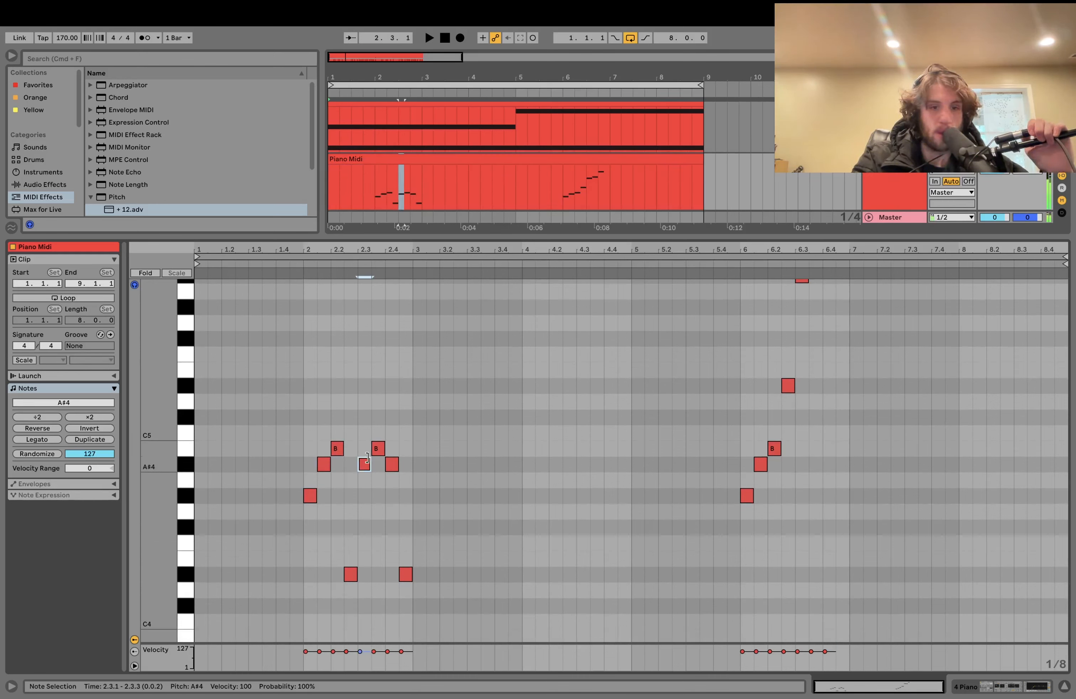
pyautogui.click(378, 448)
pyautogui.click(402, 576)
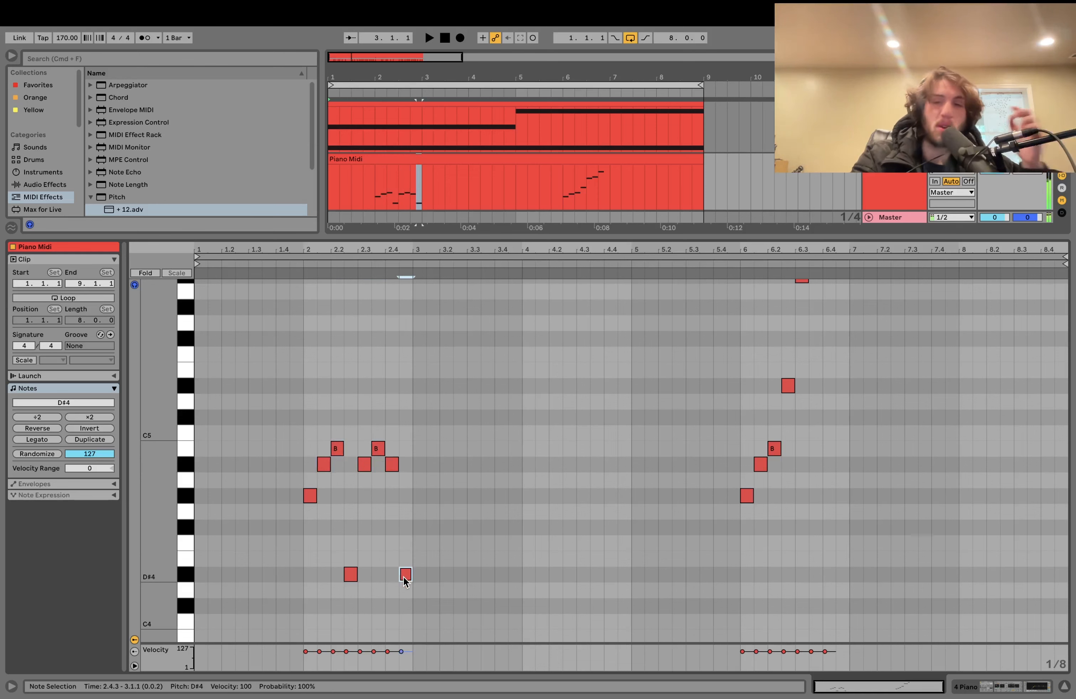
# - Replay the opening notes of the piano phrase in bar 2: G#4, A#4, B4 and the low D#4
pyautogui.click(310, 496)
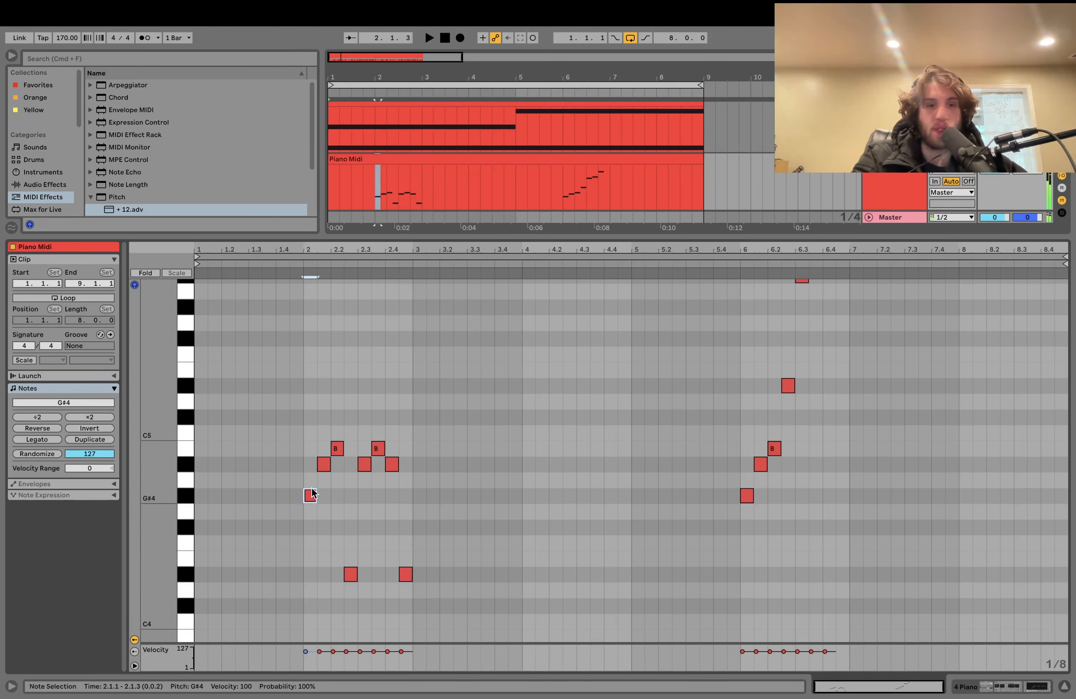
pyautogui.click(325, 465)
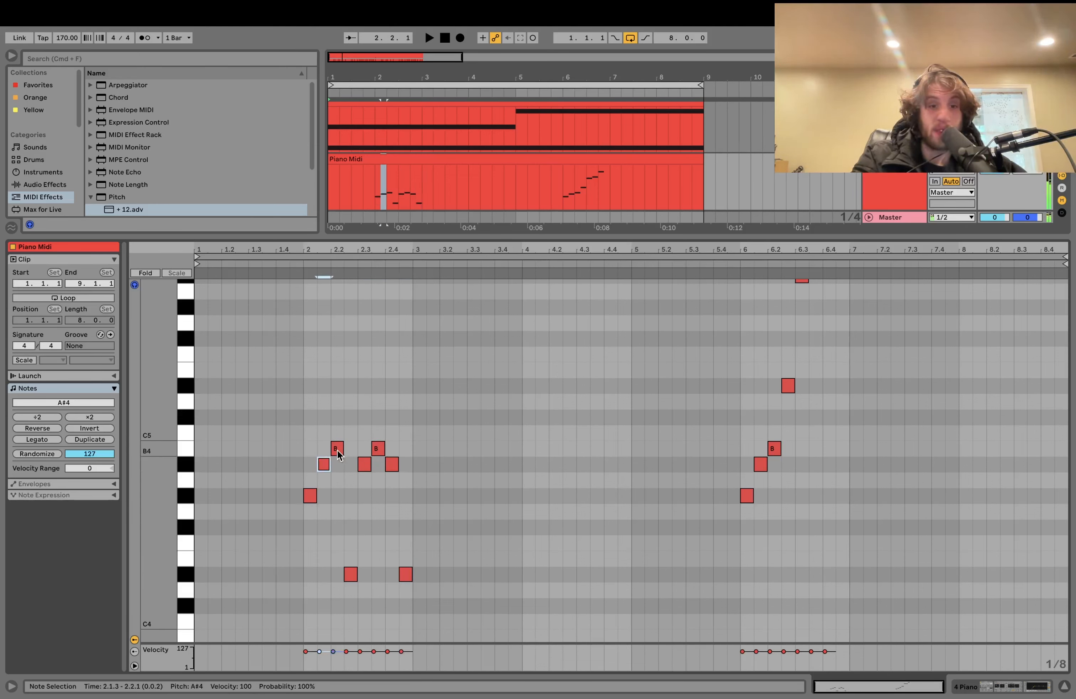
pyautogui.click(339, 447)
pyautogui.click(362, 464)
pyautogui.click(352, 574)
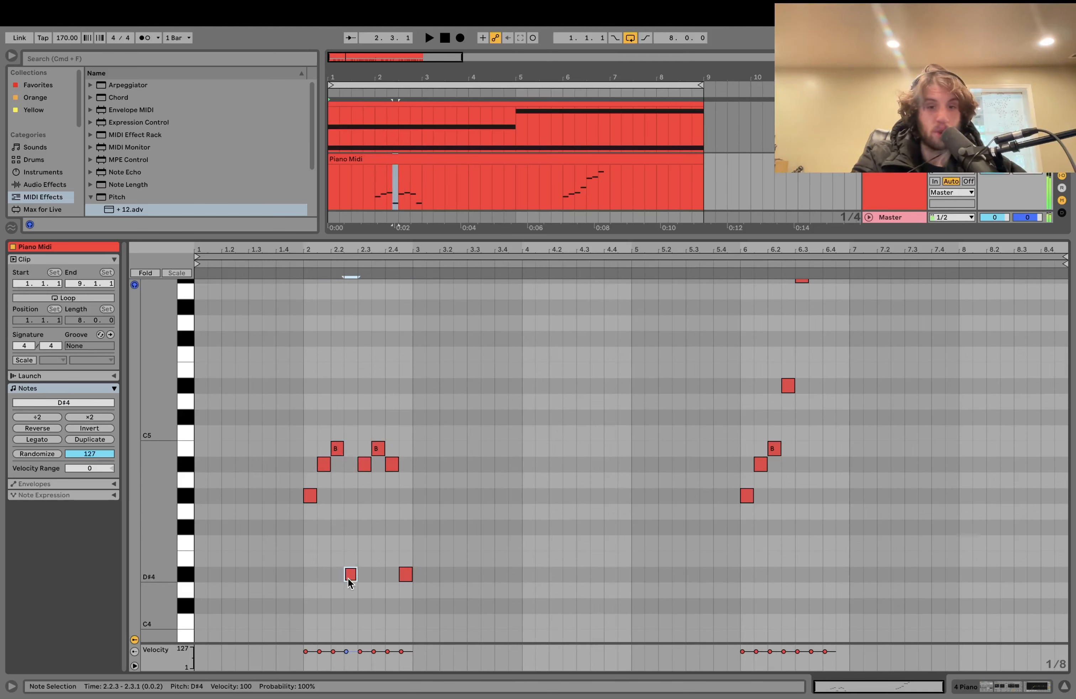
# - Audition the notes of the rising piano run in bar 6, from G#4 up to B5
pyautogui.click(747, 496)
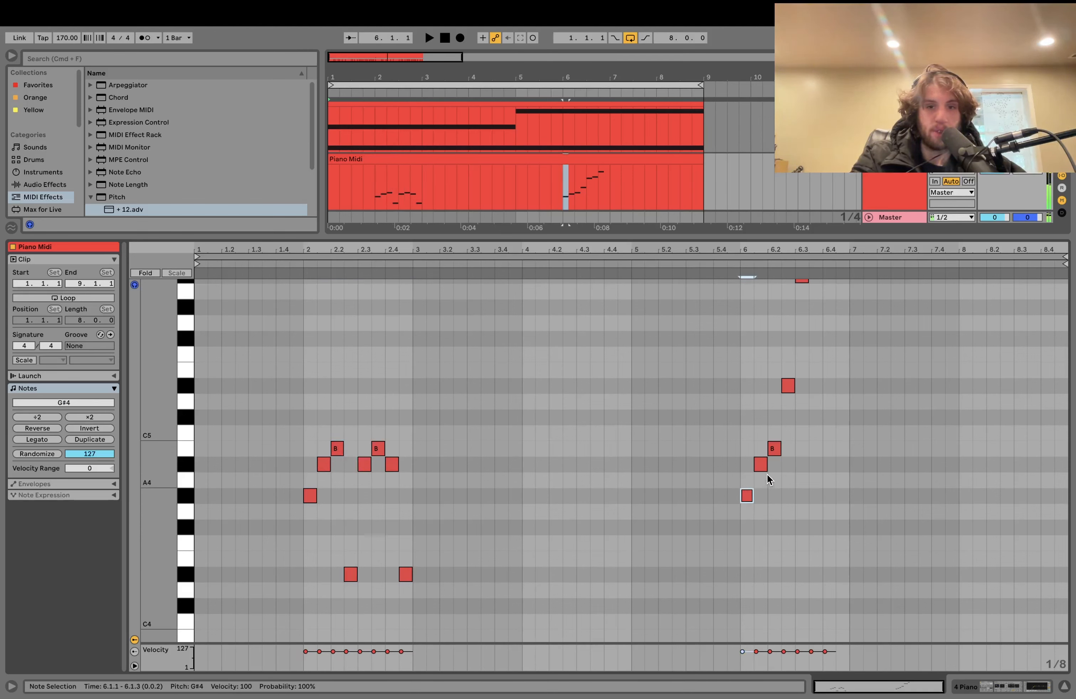
pyautogui.click(773, 448)
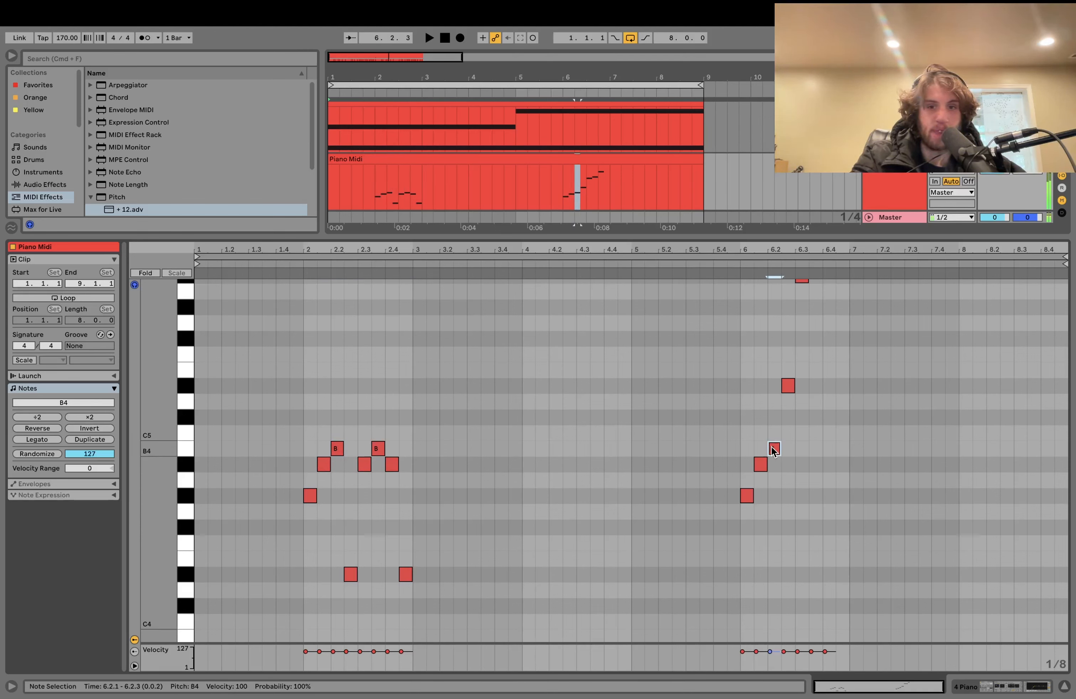
pyautogui.click(788, 381)
pyautogui.scroll(3, 789, 384)
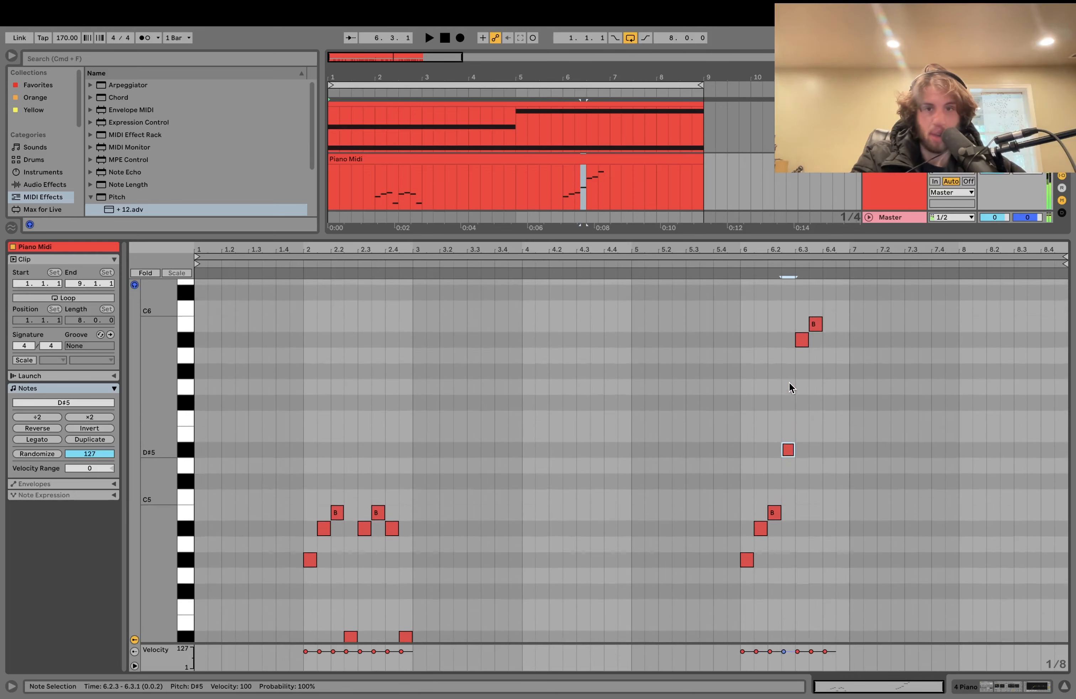
pyautogui.click(801, 340)
pyautogui.click(815, 323)
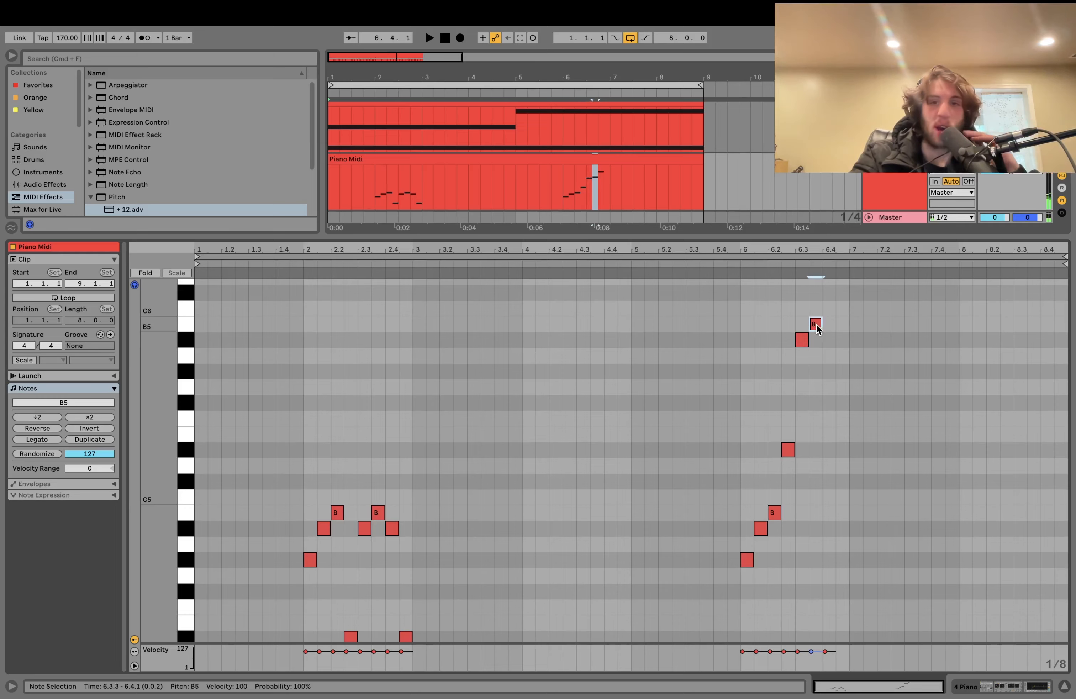
# - Show the piano track's devices in the arrangement and play the soloed piano from bar 6
pyautogui.click(908, 185)
pyautogui.click(563, 300)
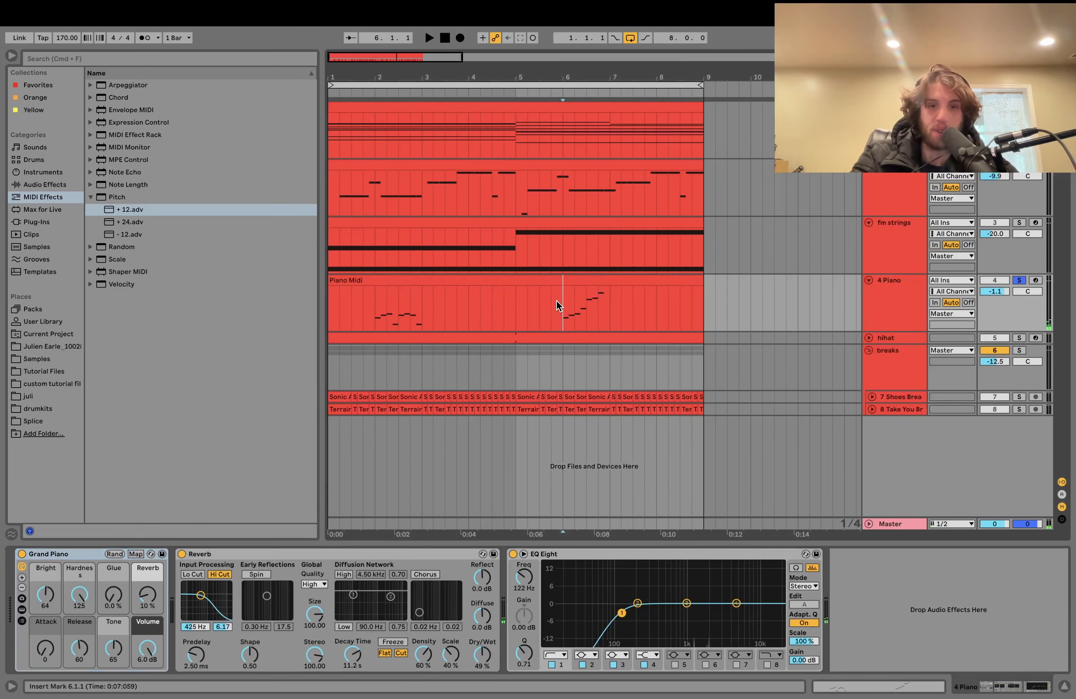
pyautogui.press('space')
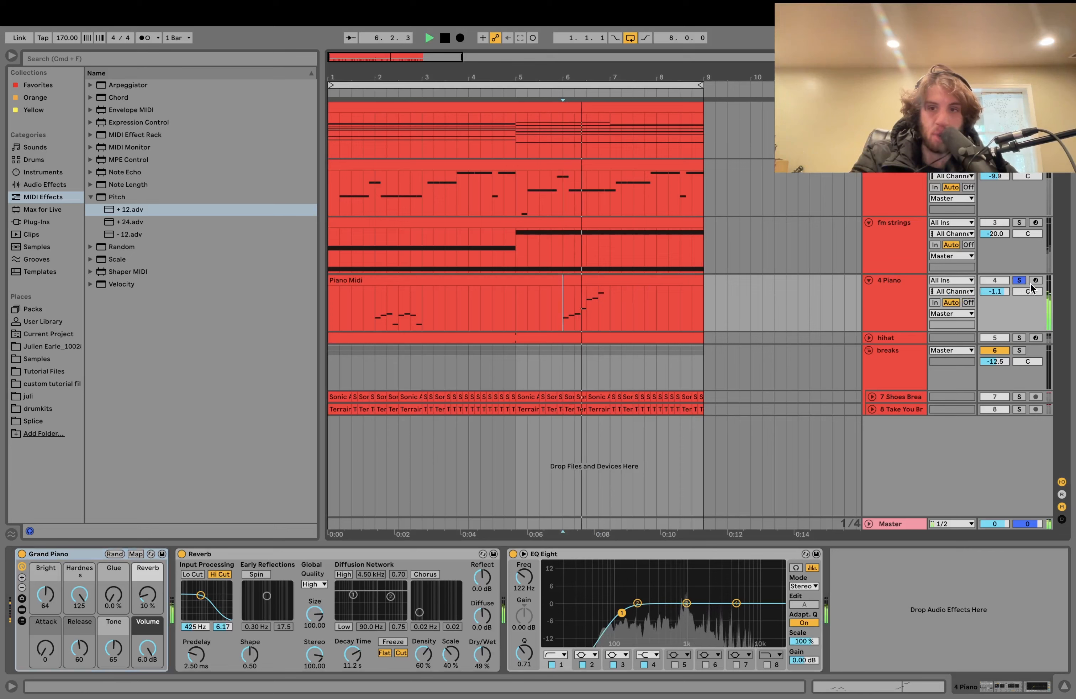
# - Solo the hihat track together with the breaks group and select the whole hihat clip for playback
pyautogui.click(1018, 337)
pyautogui.keyDown('super'); pyautogui.click(1019, 350); pyautogui.keyUp('super')
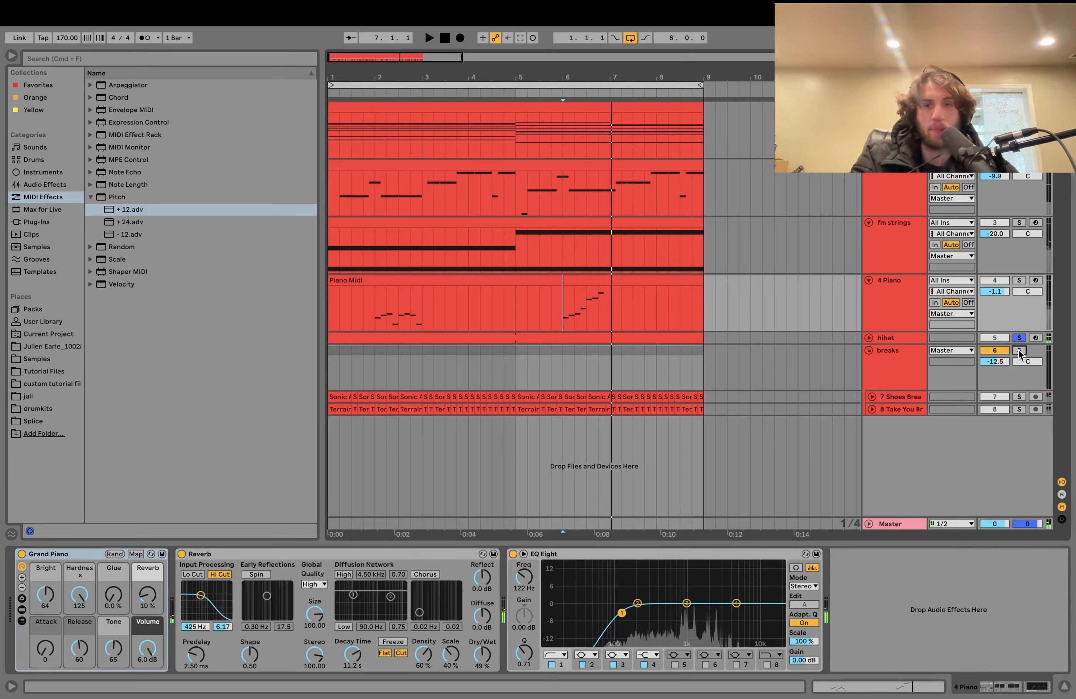
pyautogui.click(570, 336)
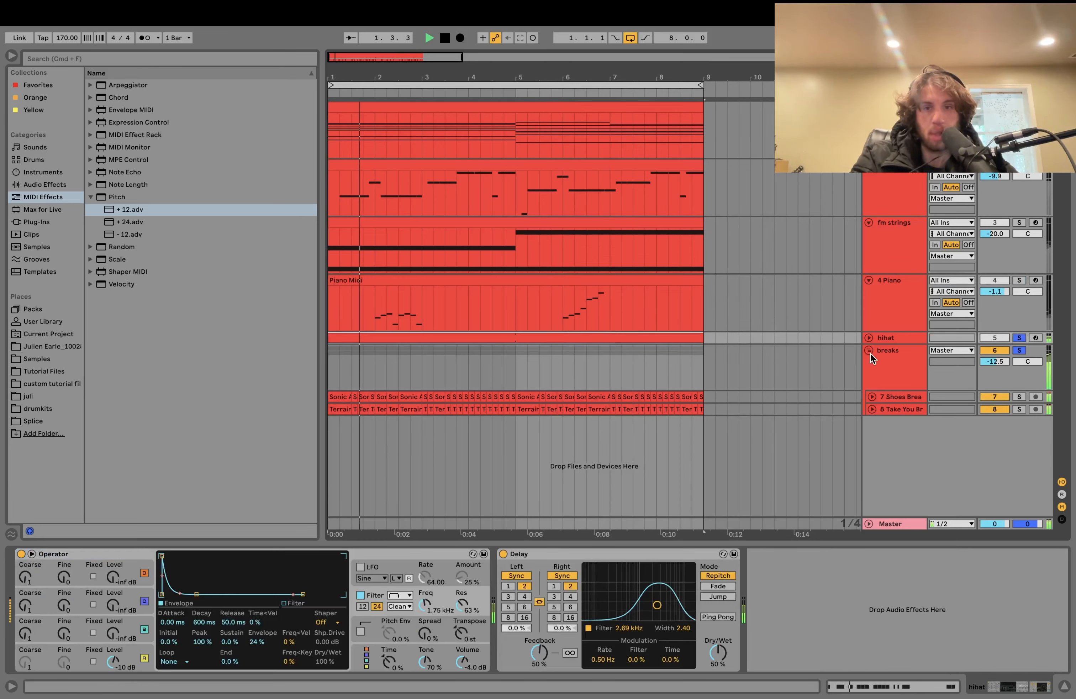
# - Unsolo the breaks group, unfold the hihat track and listen to the hihat pattern on its own
pyautogui.click(1018, 350)
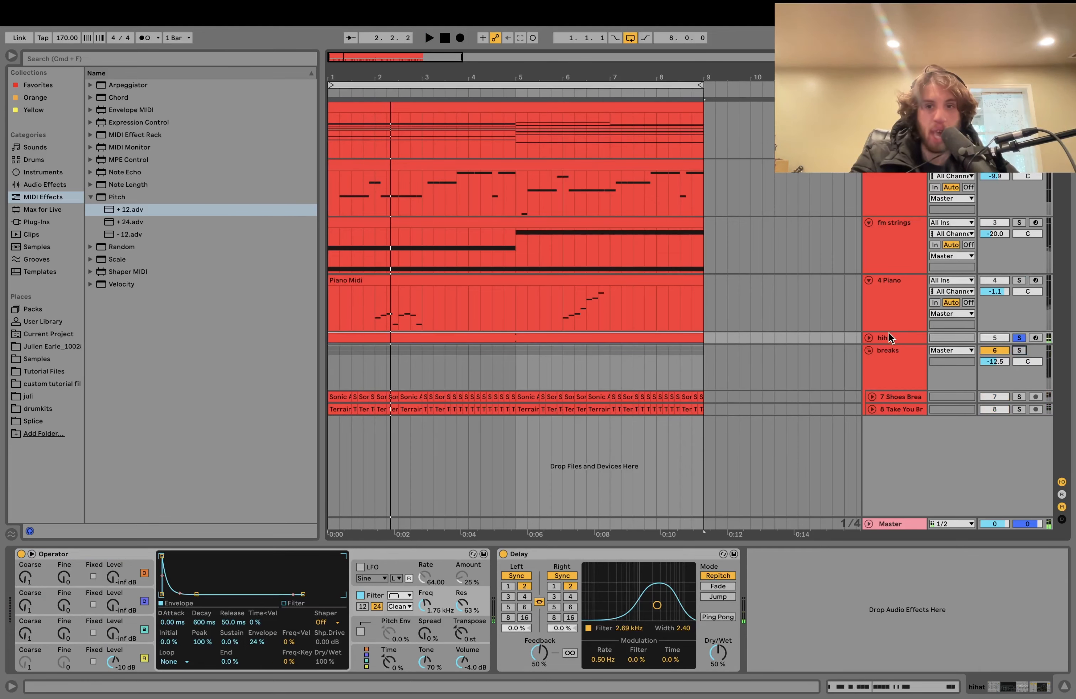
pyautogui.press('space')
pyautogui.click(868, 338)
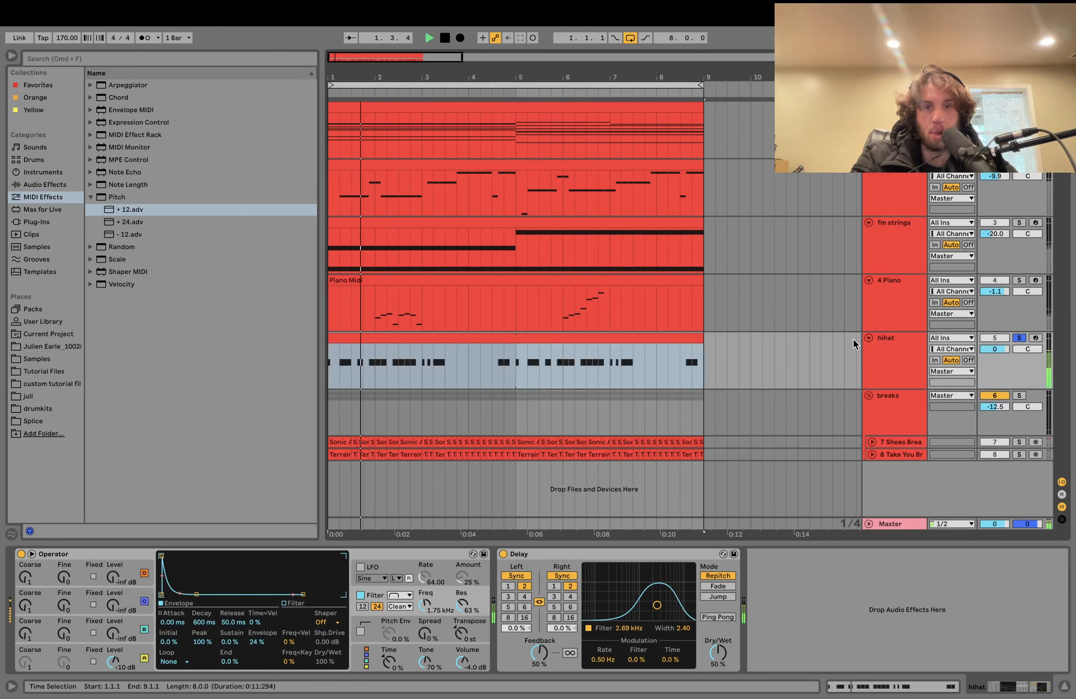
pyautogui.doubleClick(552, 339)
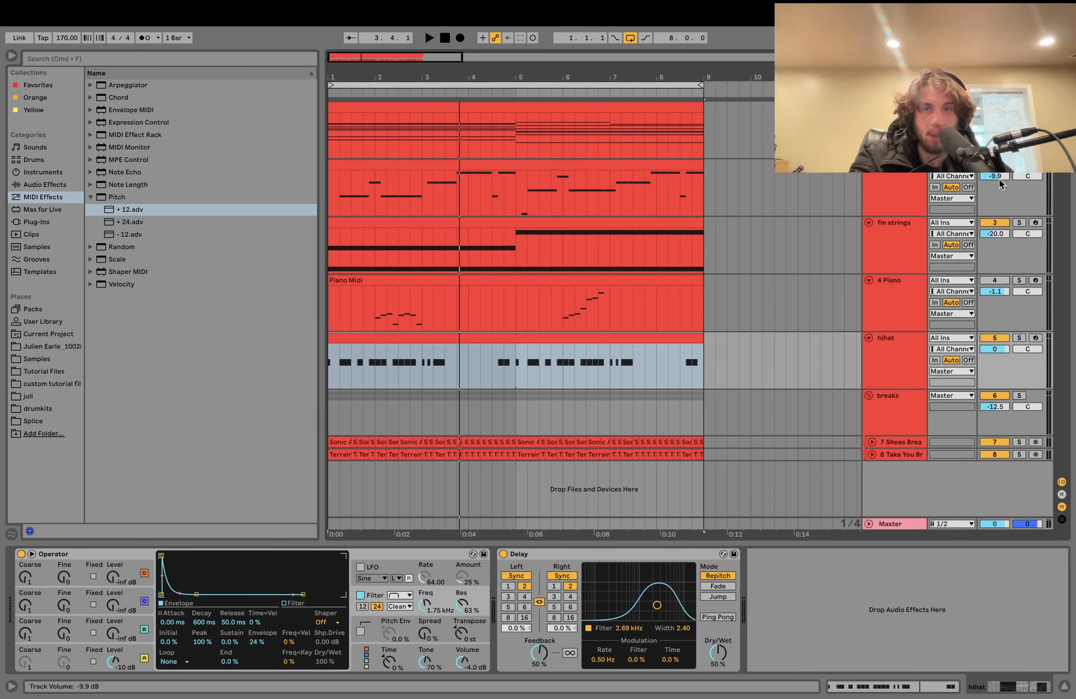
# - Play the full mix with the breaks group deactivated, and reactivate it during playback to compare
pyautogui.click(993, 395)
pyautogui.press('space')
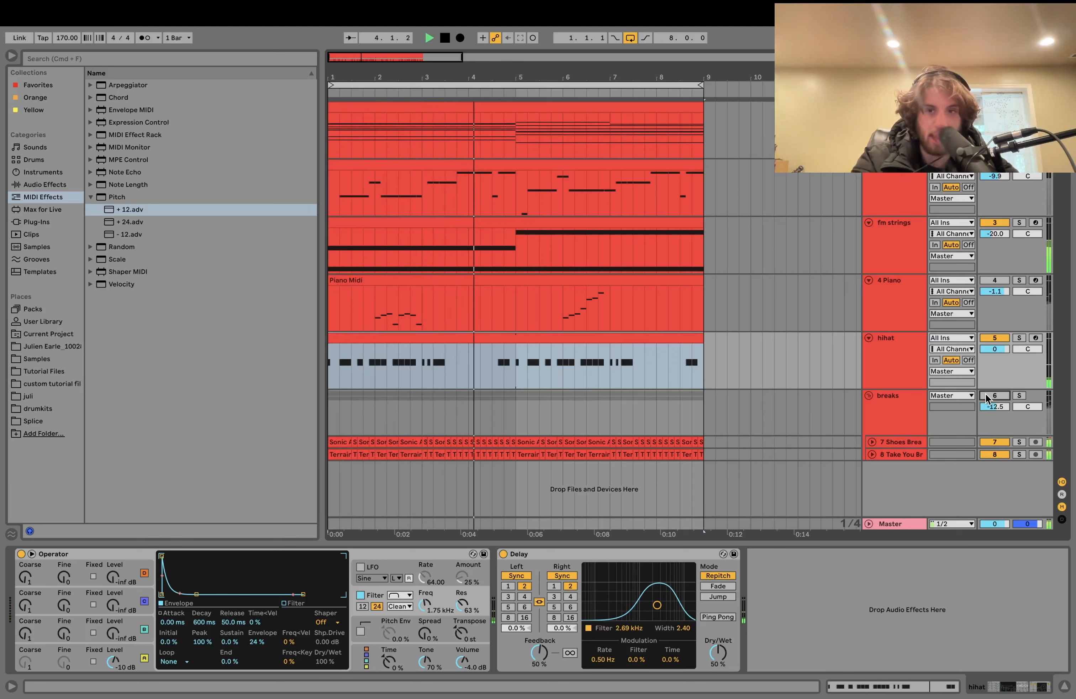
pyautogui.click(991, 396)
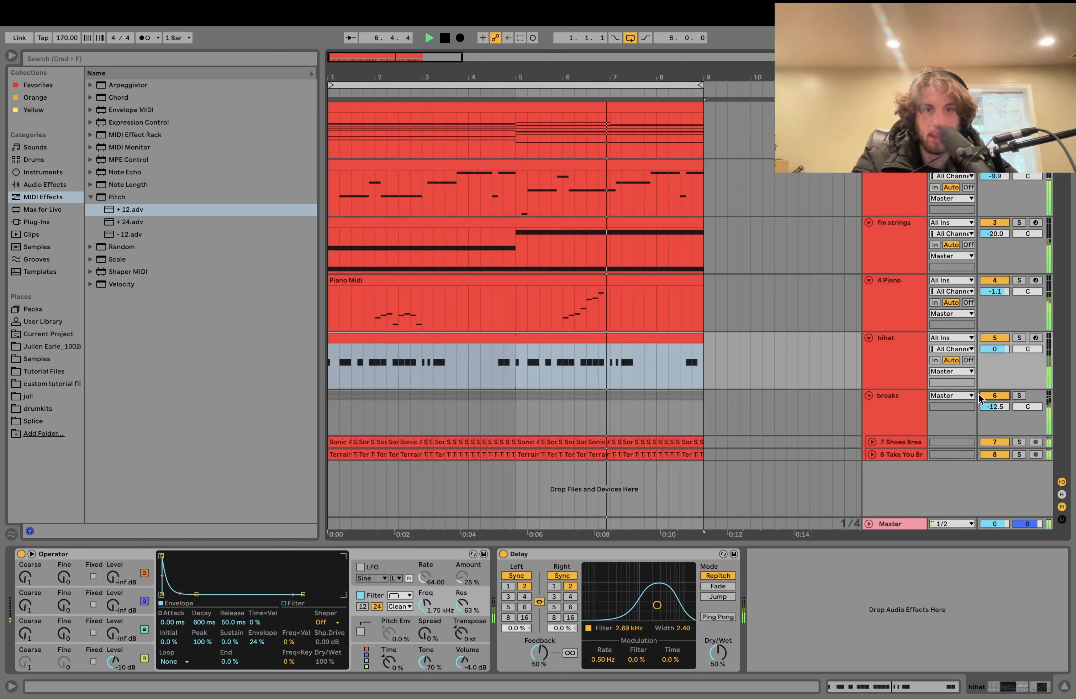
pyautogui.press('space')
# - Solo the hihat track and listen to its pattern from the beginning and from bar 3
pyautogui.click(1019, 337)
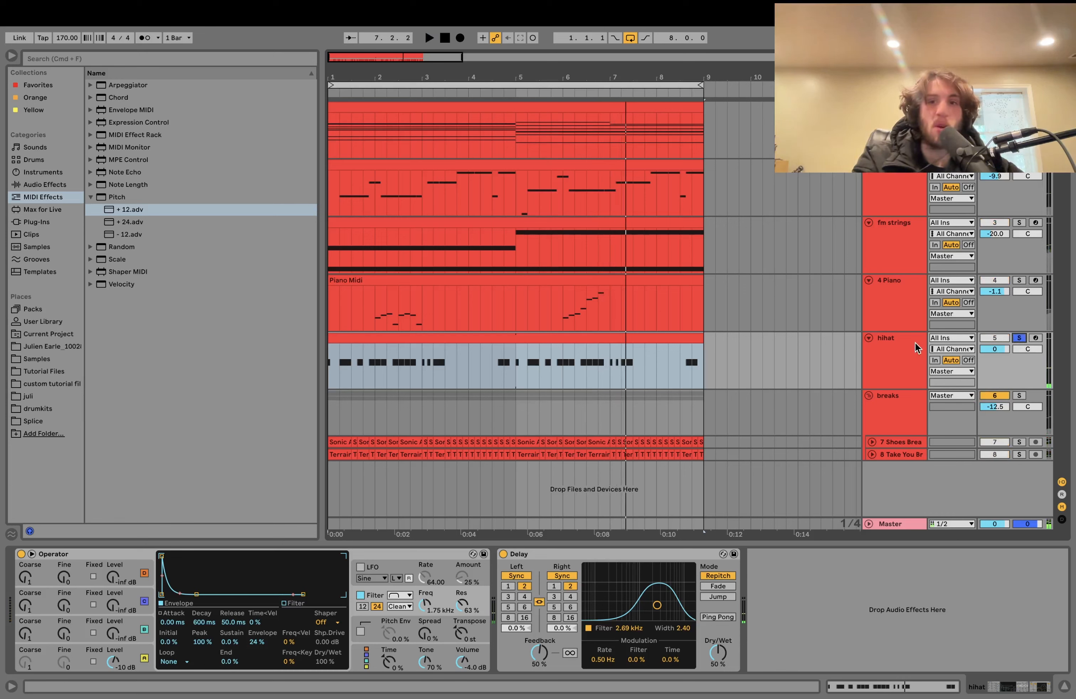
pyautogui.click(887, 350)
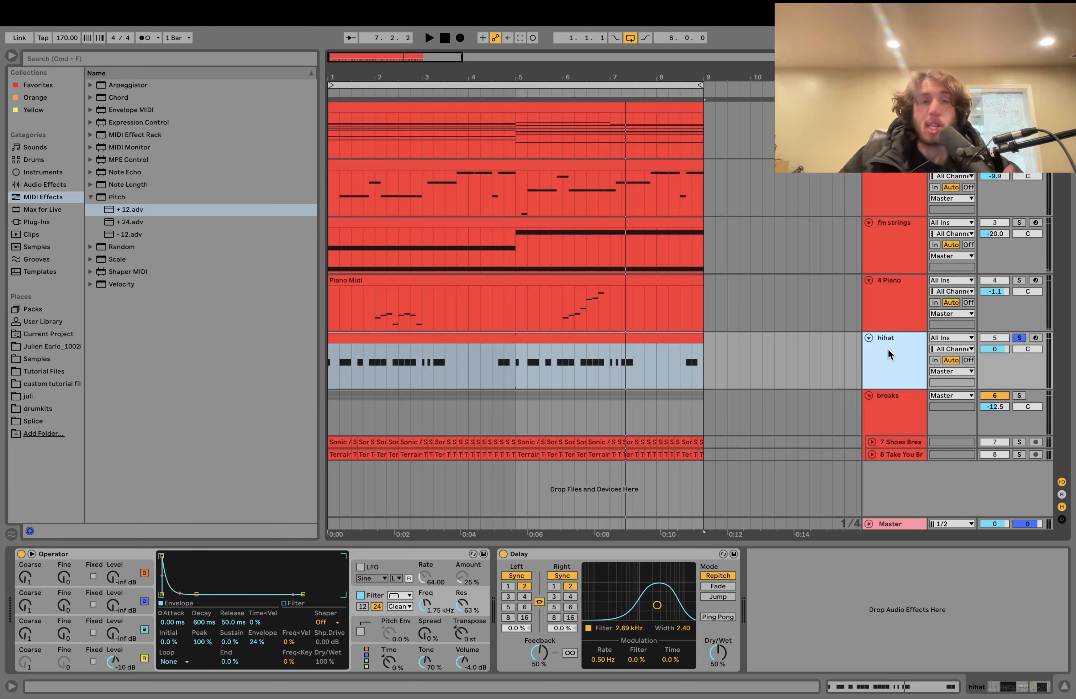
pyautogui.press('space')
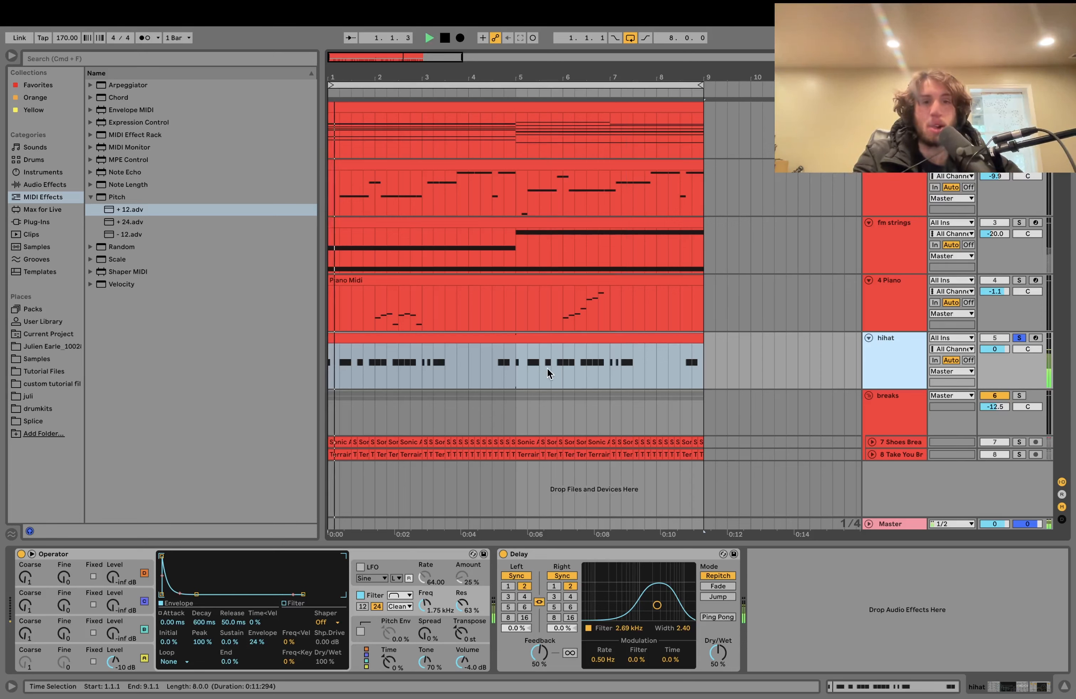
pyautogui.click(420, 367)
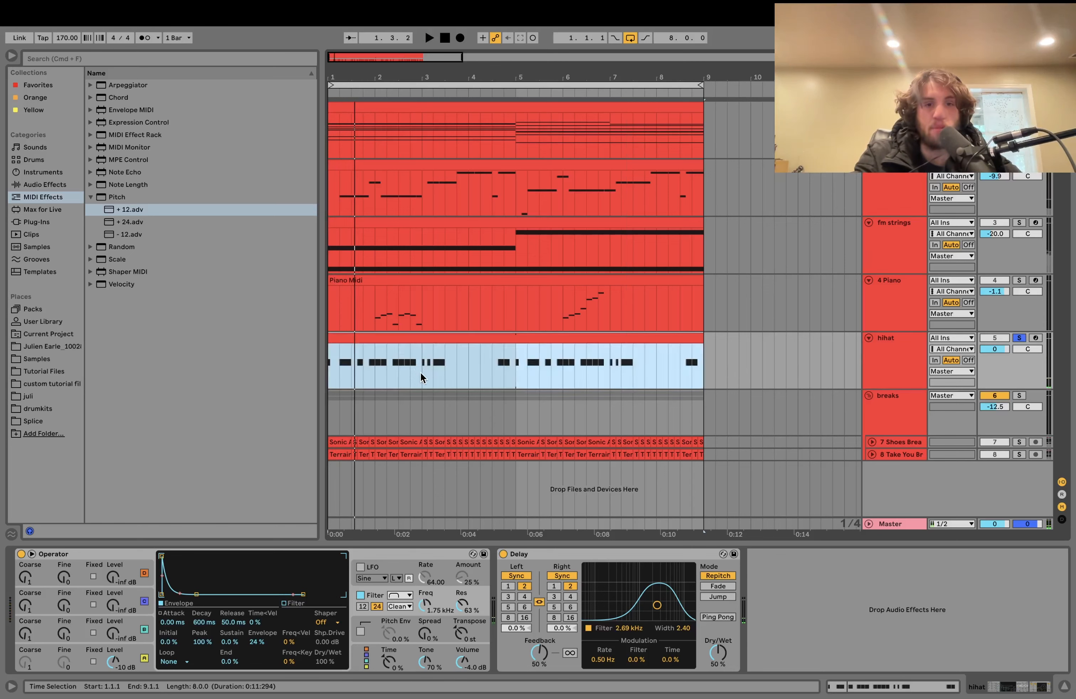
pyautogui.click(422, 372)
pyautogui.press('space')
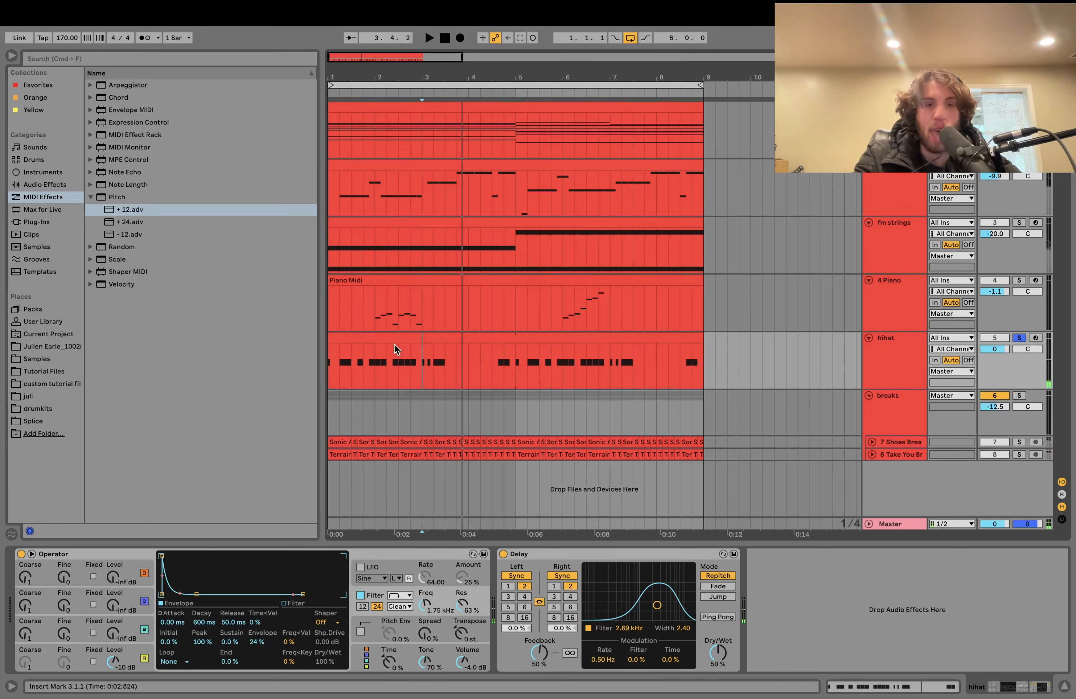
# - Try duplicating the first two bars of the hihat pattern over bars 3 and 4, and undo it
pyautogui.keyDown('shift'); pyautogui.click(346, 364); pyautogui.keyUp('shift')
pyautogui.press('super+d')
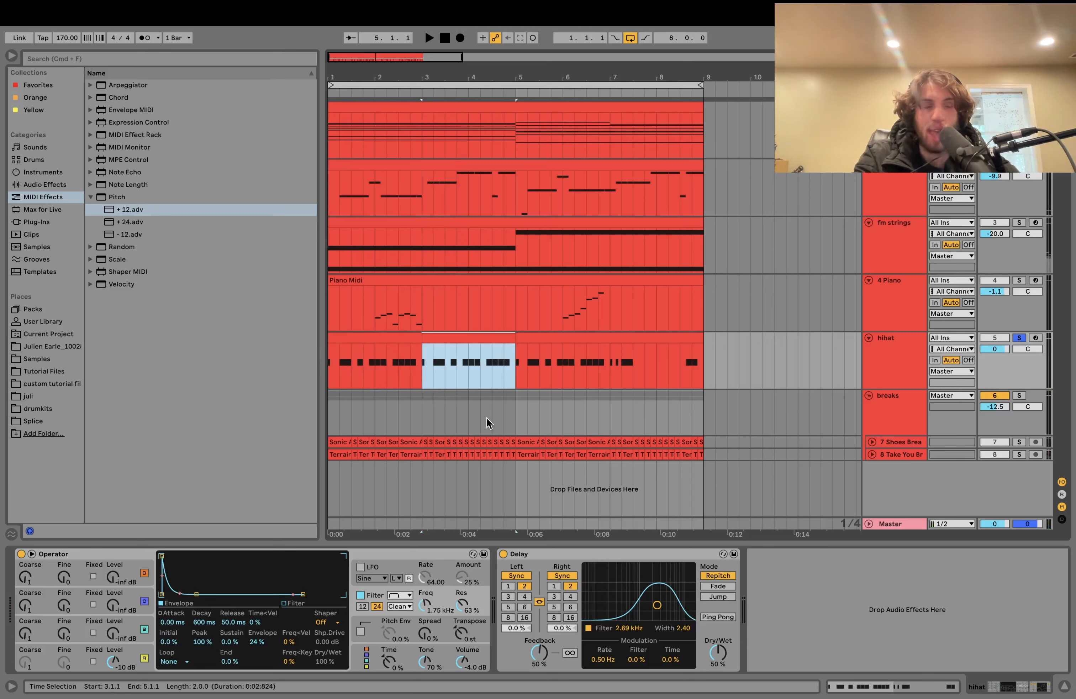
pyautogui.press('super+z')
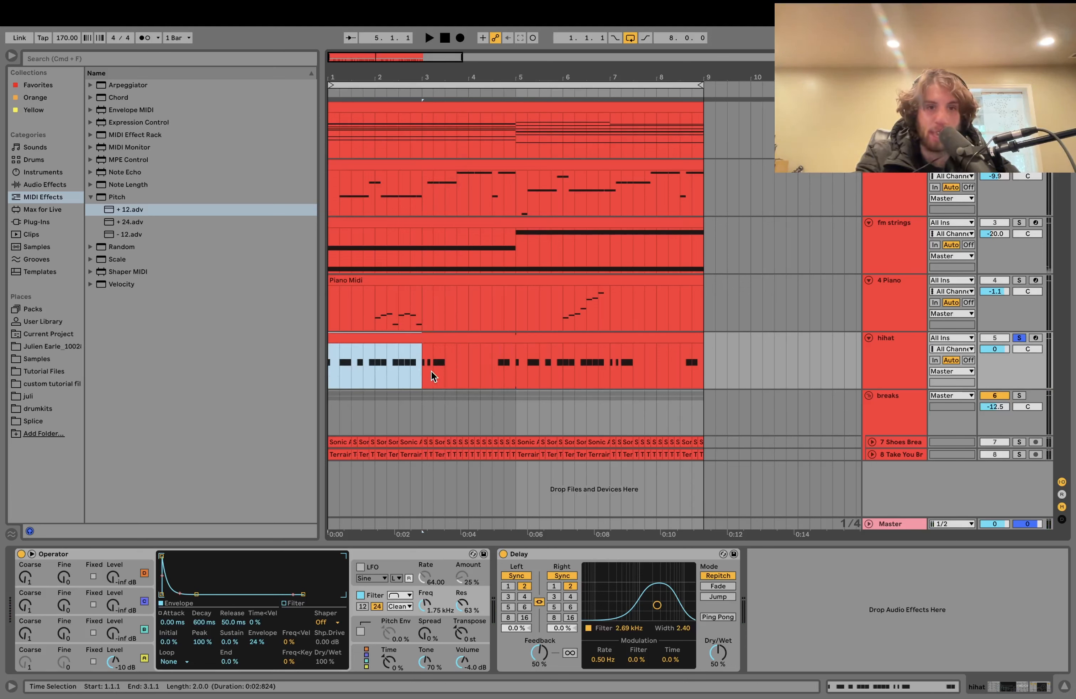
# - Highlight the hihat pattern's variations after bar 3, and play the whole hihat clip
pyautogui.moveTo(421, 371); pyautogui.dragTo(723, 377)
pyautogui.click(617, 376)
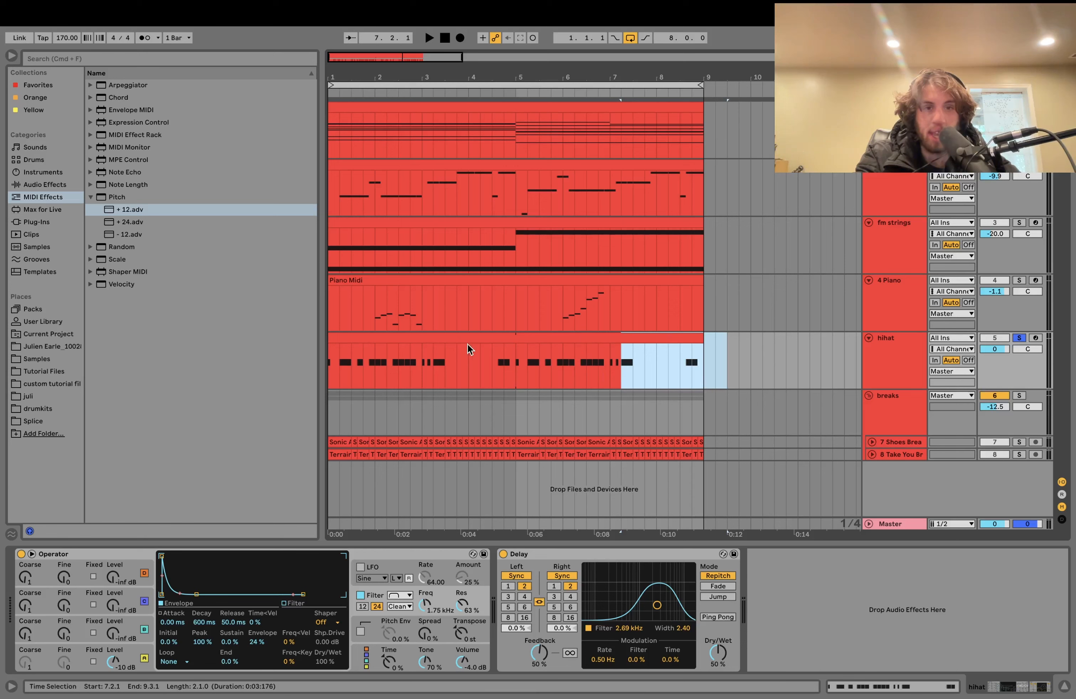
pyautogui.click(479, 336)
pyautogui.press('space')
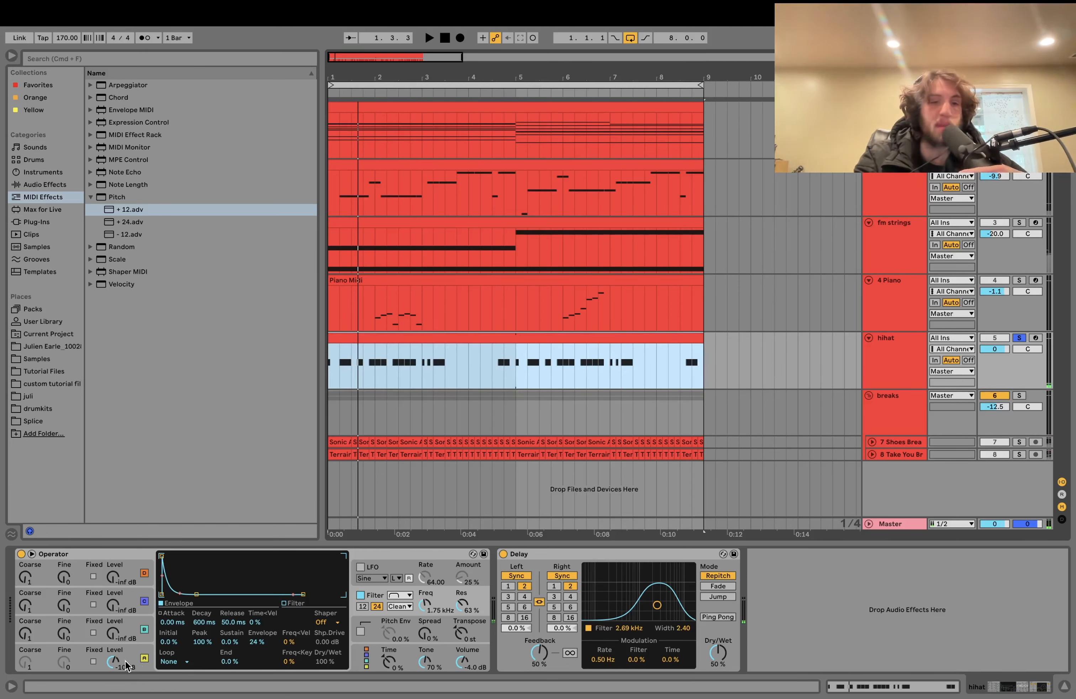
# - Inspect the noise oscillator and filter settings of the hihat's Operator
pyautogui.click(138, 667)
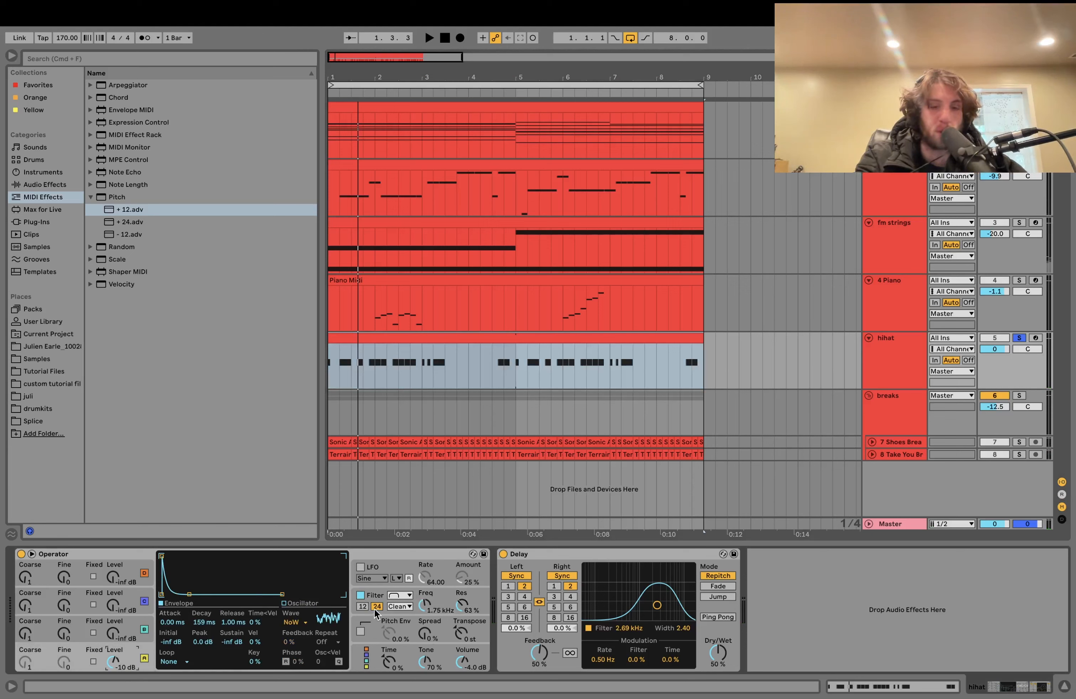
pyautogui.click(381, 599)
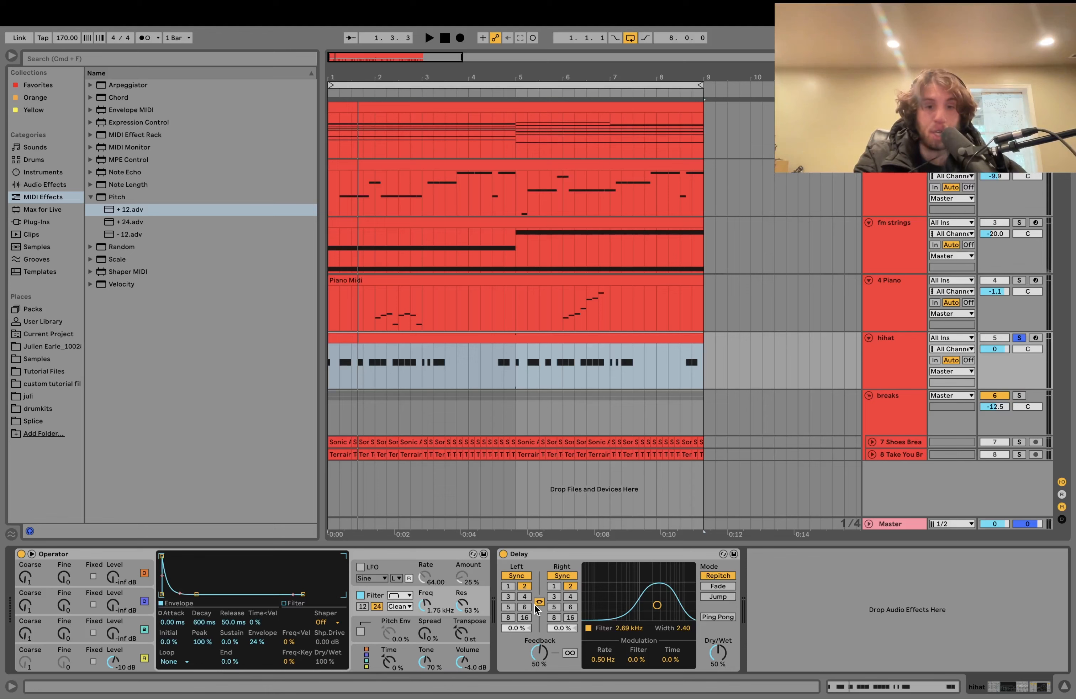
# - Play the soloed hihat once more and switch the solo to the breaks group
pyautogui.press('space')
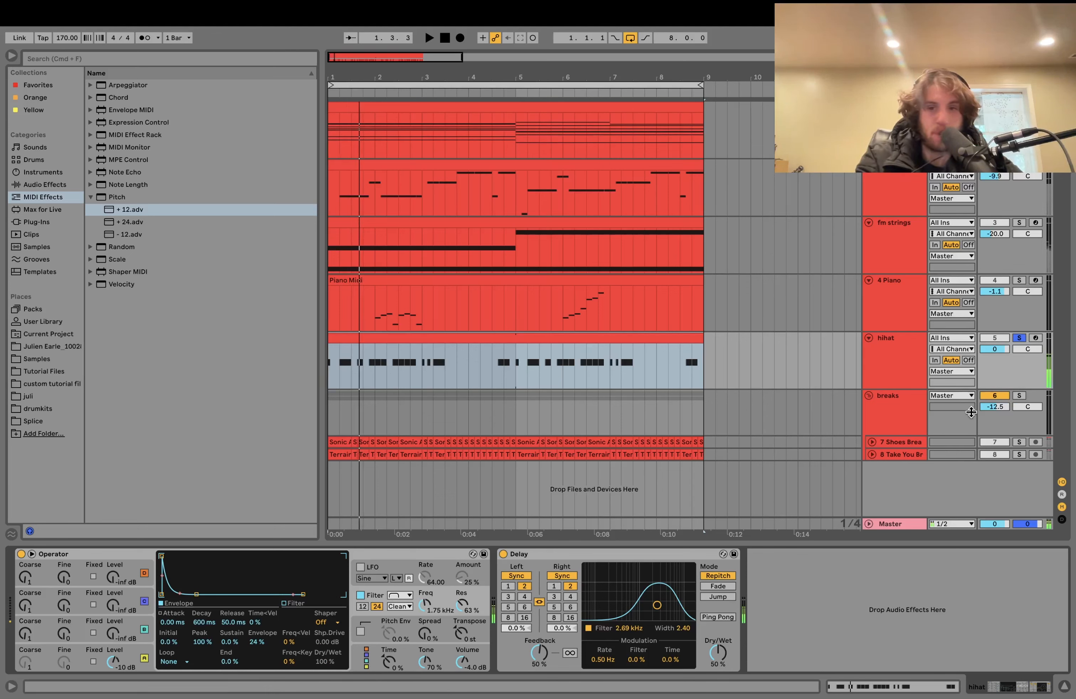
pyautogui.click(1018, 396)
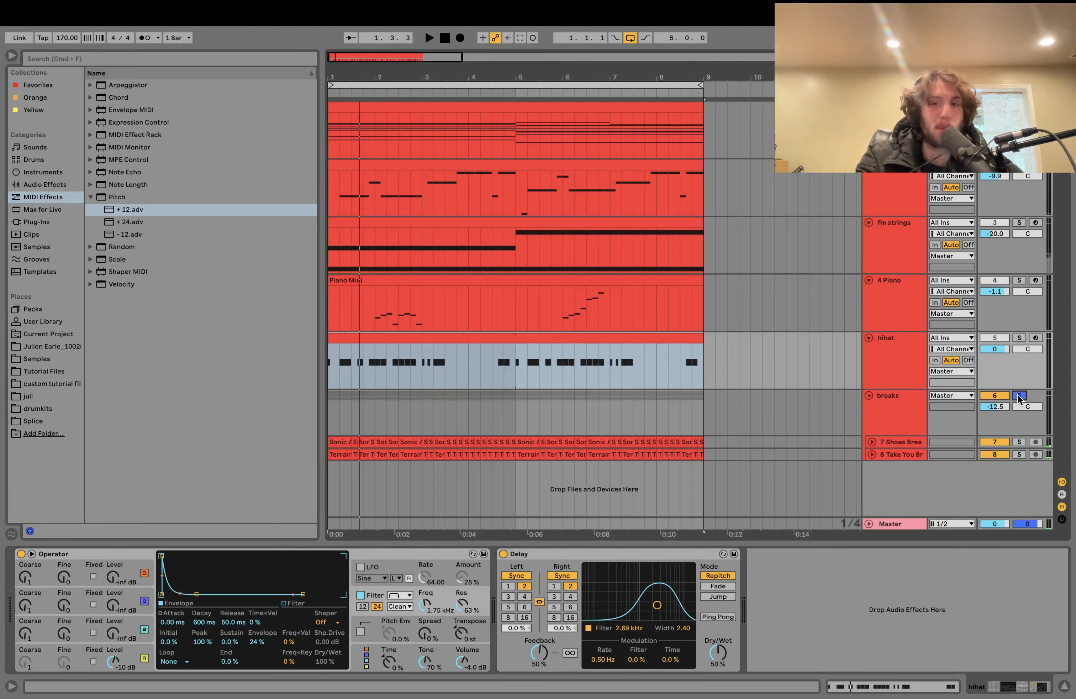
# - Unfold the Take You Break and Shoes Break tracks in the breaks group to show their waveforms
pyautogui.click(871, 454)
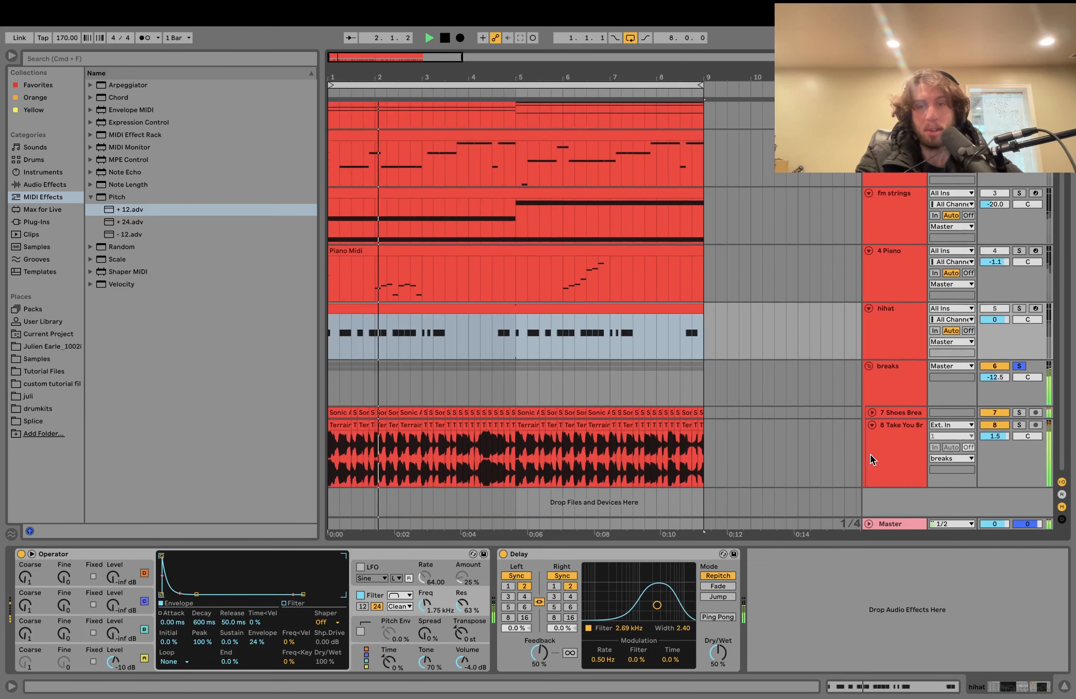
pyautogui.click(871, 412)
pyautogui.scroll(-2, 895, 429)
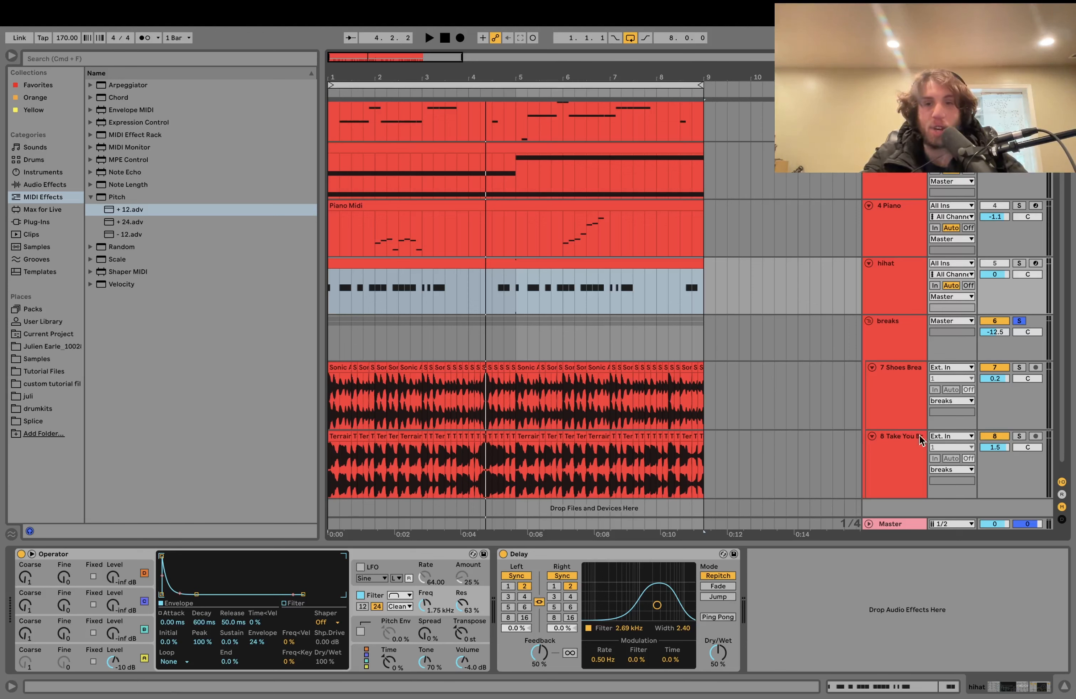
# - Solo the Shoes Break track and play it from the start
pyautogui.click(1019, 367)
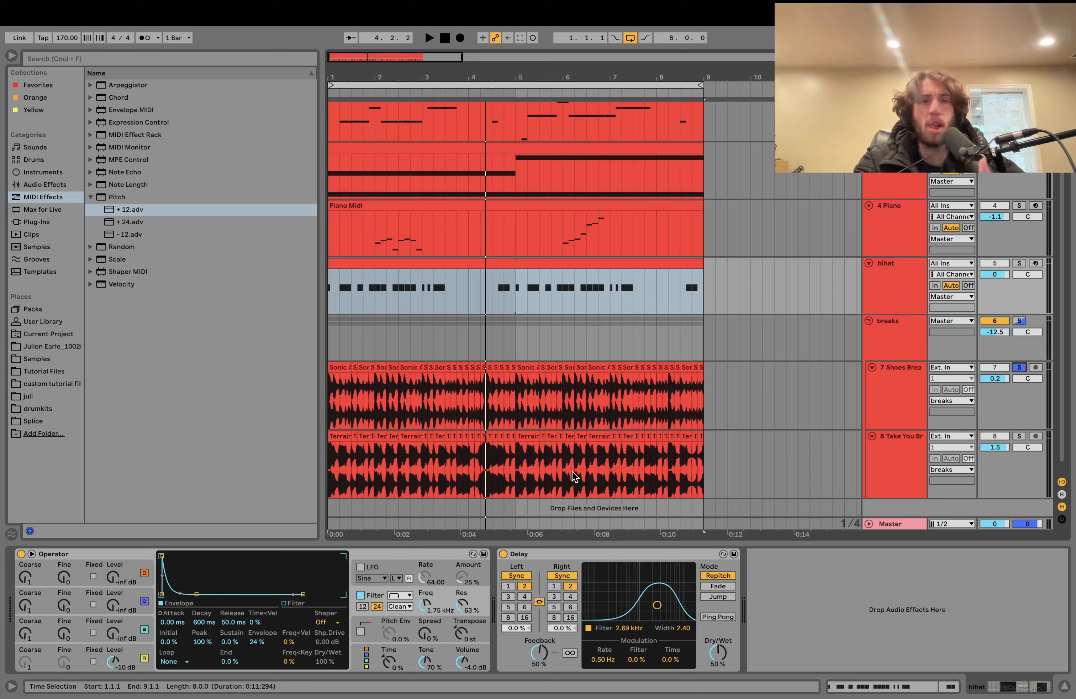
pyautogui.press('space')
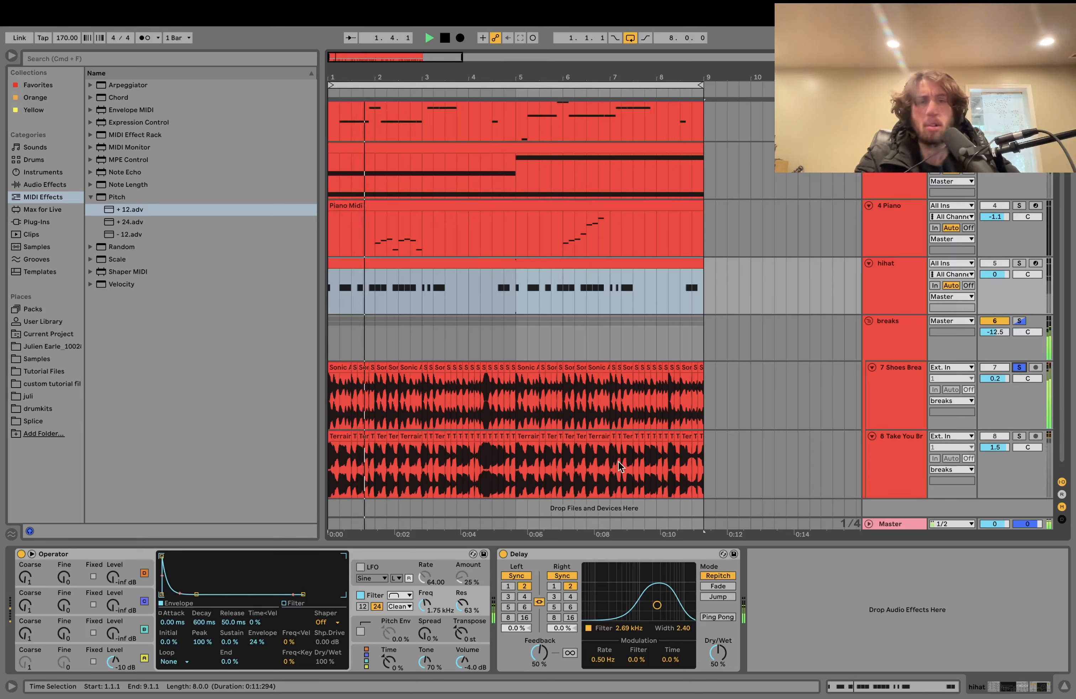
pyautogui.press('space')
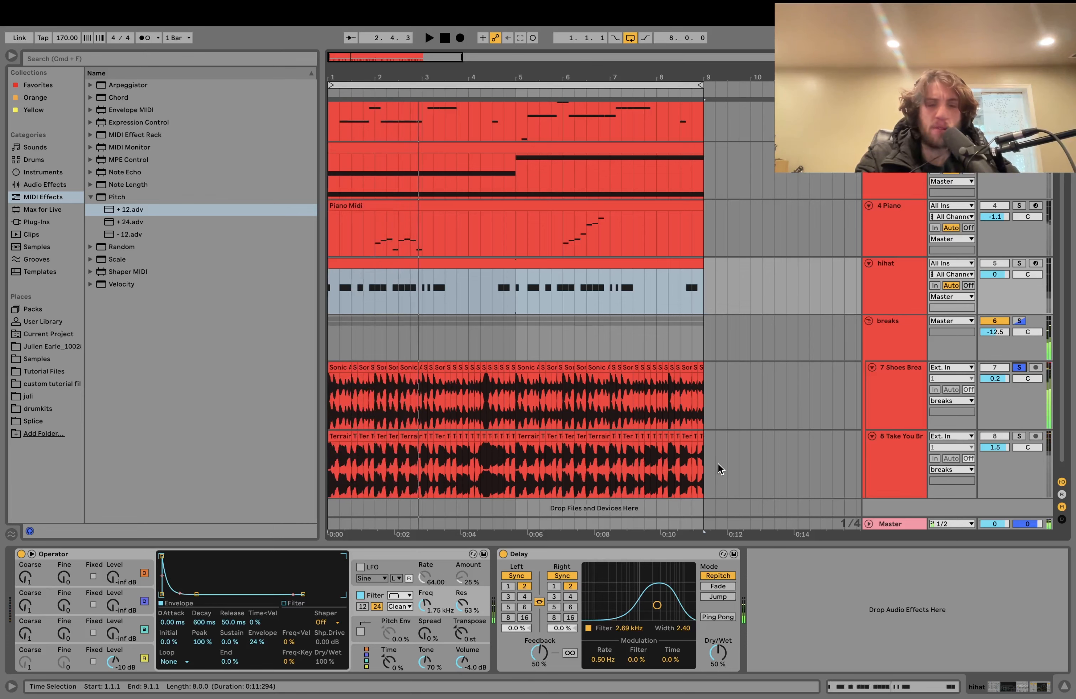
pyautogui.press('space')
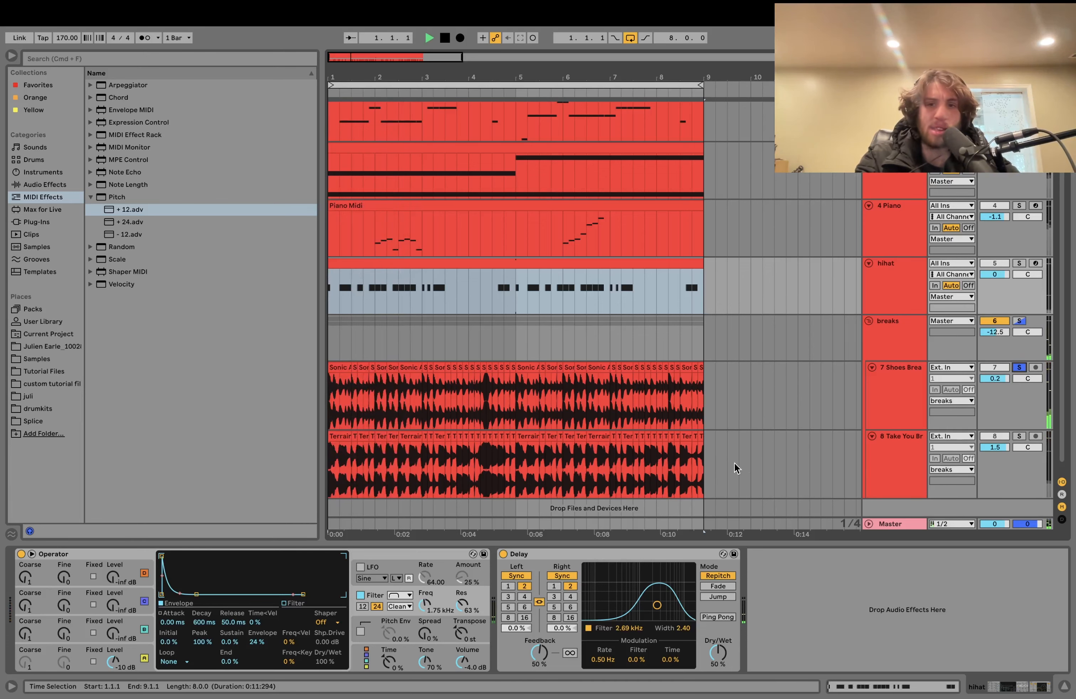
# - Switch the solo to the Take You Break track, show its Drum Buss effect, and play the break several times
pyautogui.click(1019, 437)
pyautogui.click(901, 446)
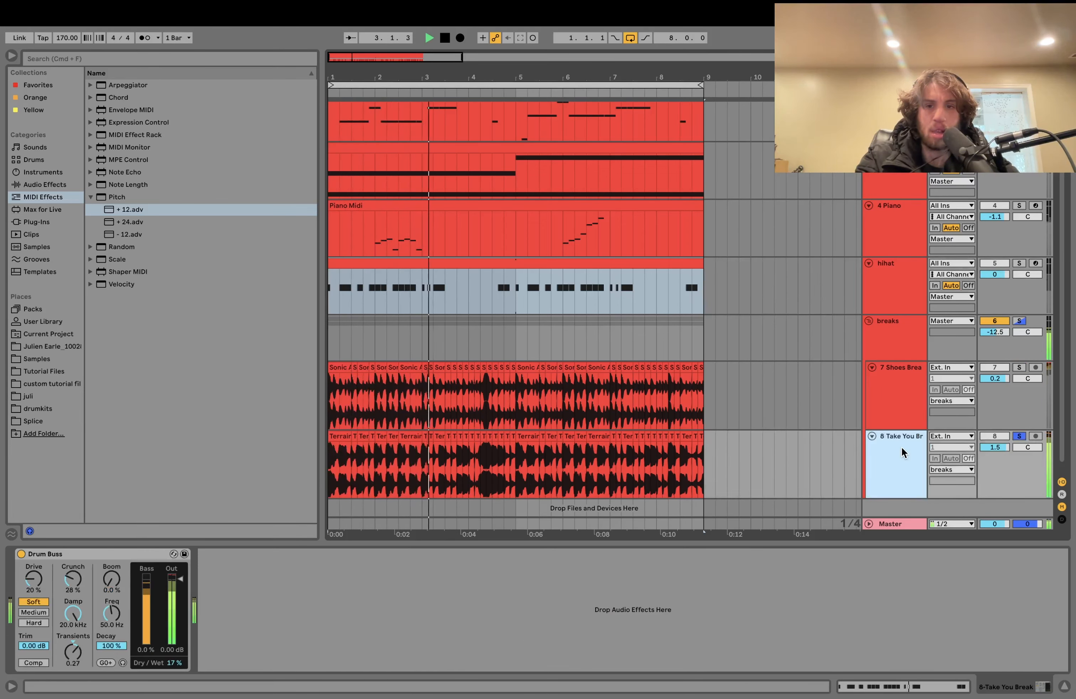
pyautogui.press('space')
pyautogui.press('space')
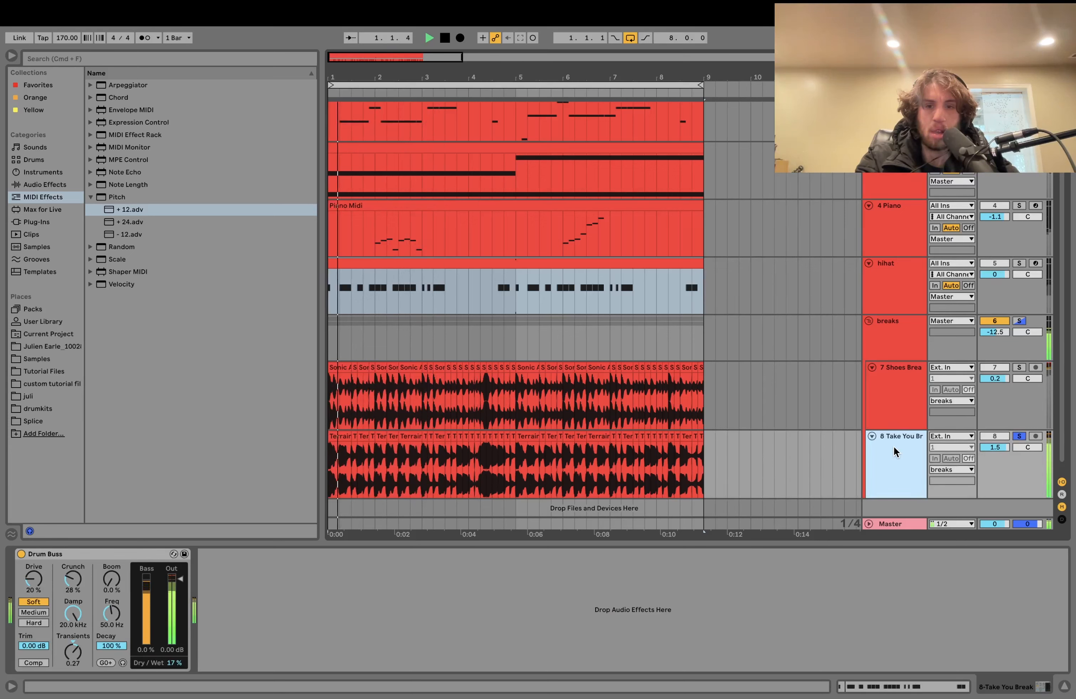
pyautogui.press('space')
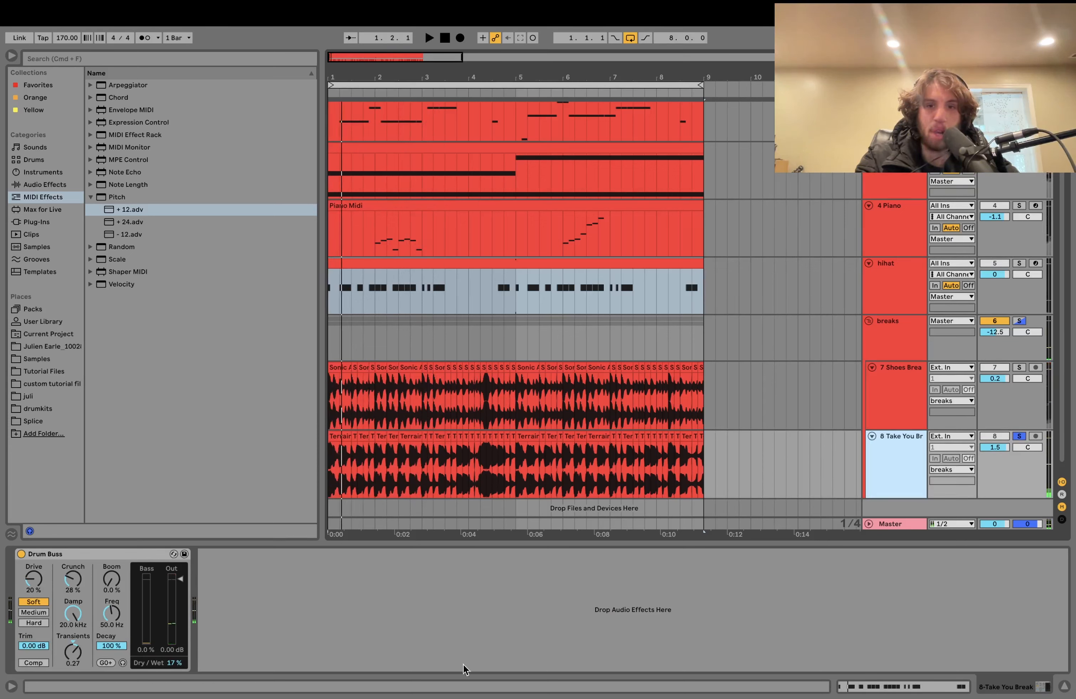
pyautogui.press('space')
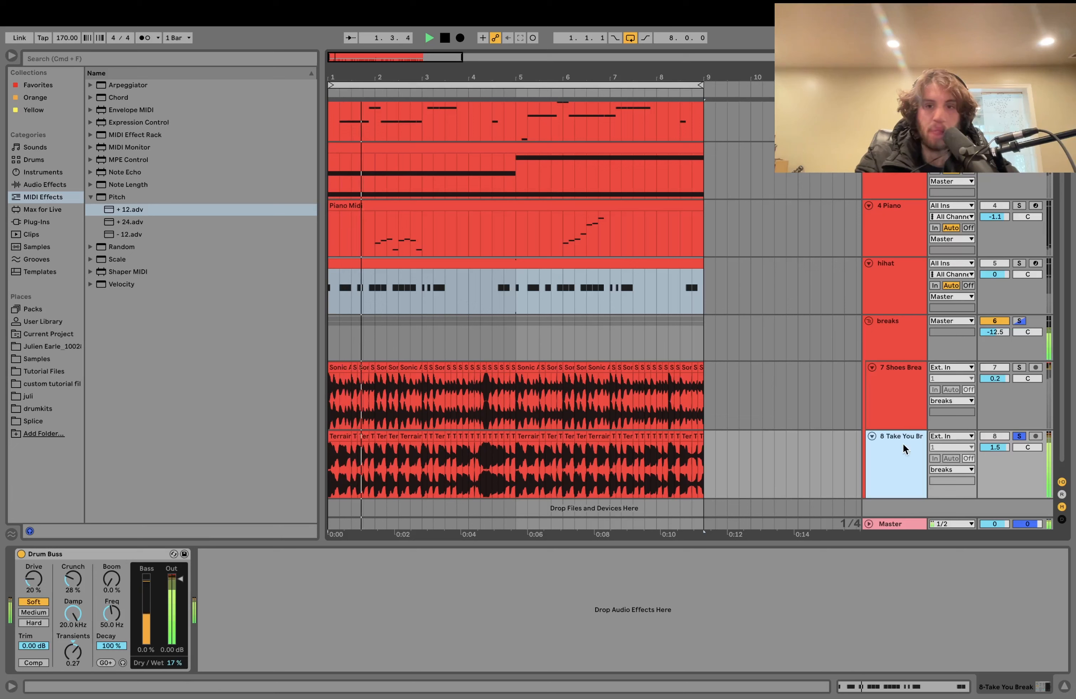
pyautogui.press('space')
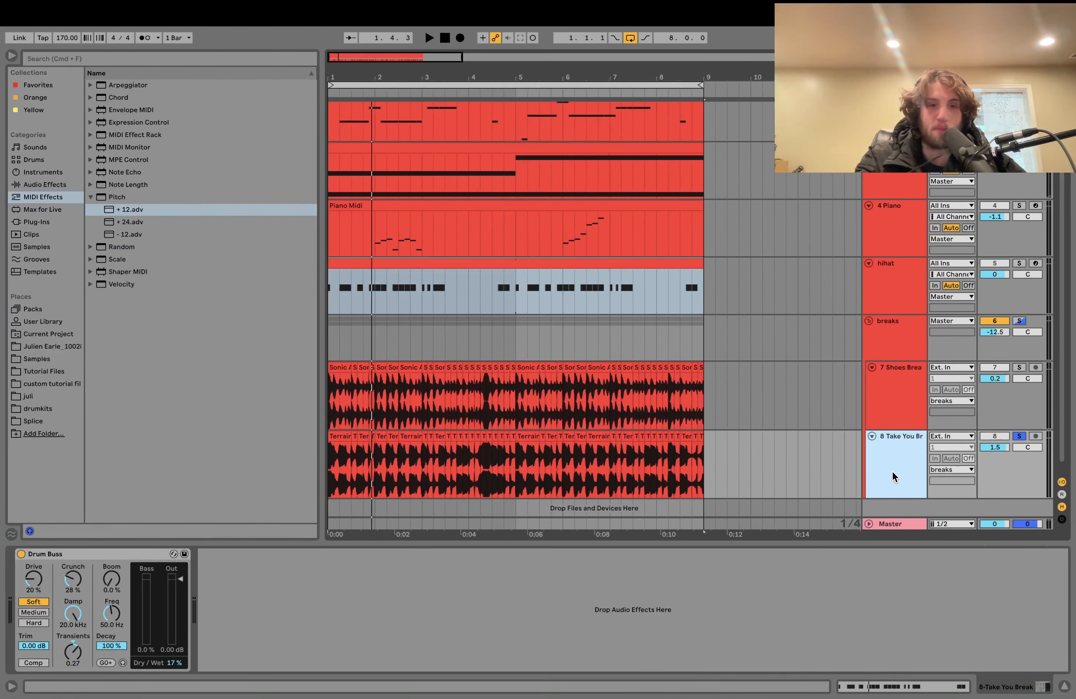
pyautogui.press('space')
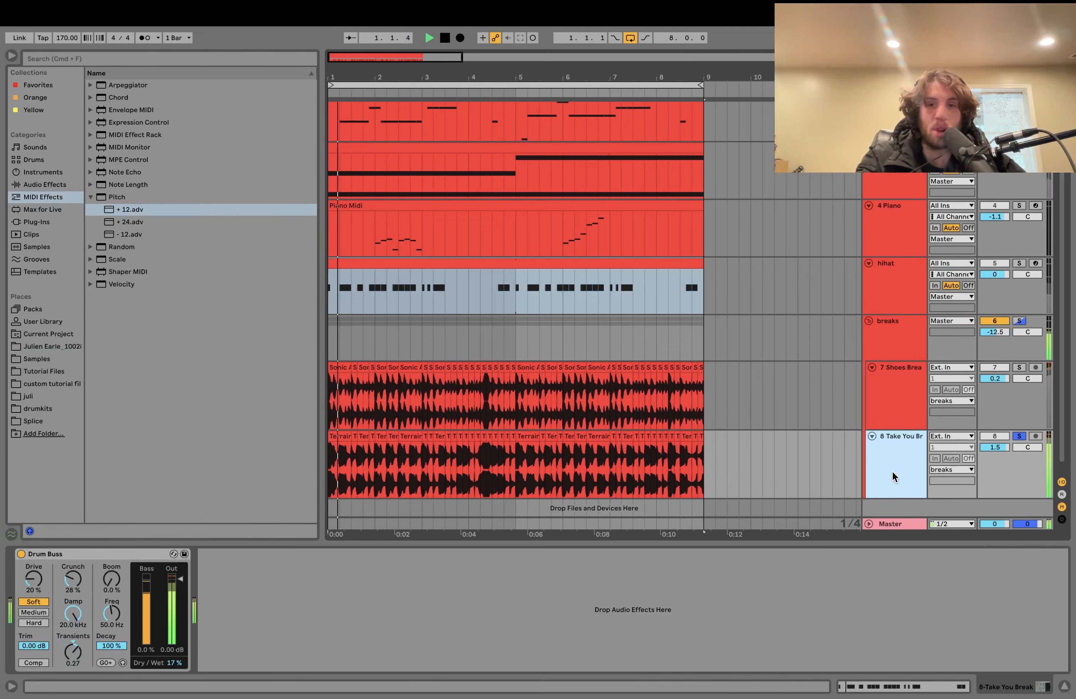
# - Switch the solo back to the Shoes Break track, show its Saturator and Auto Filter, and replay it
pyautogui.click(1018, 367)
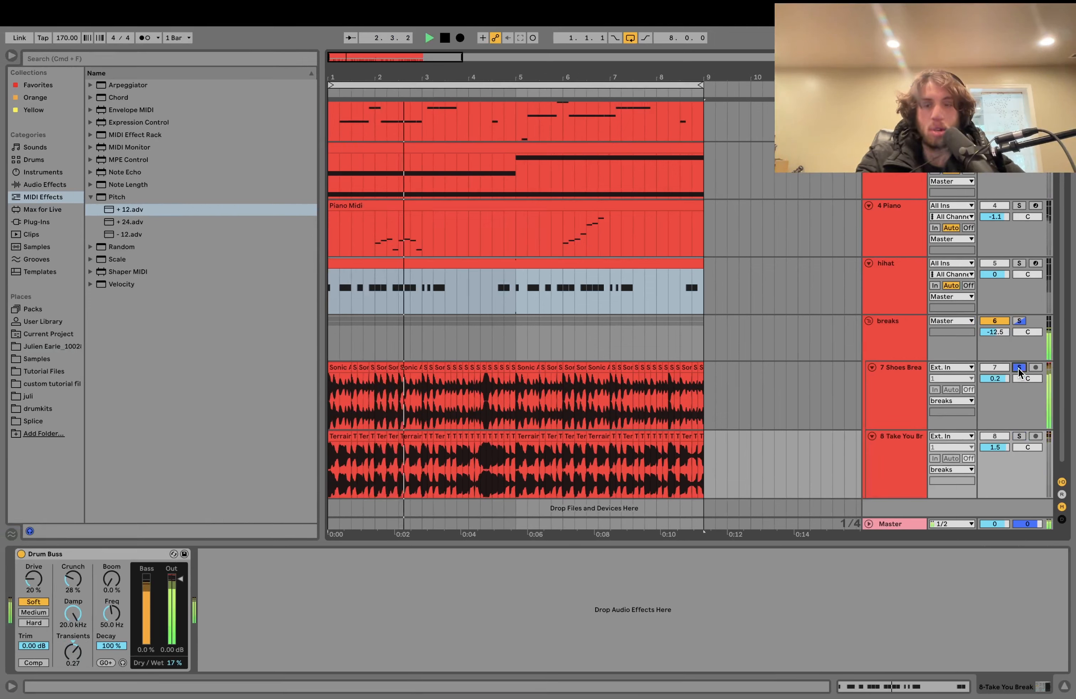
pyautogui.click(887, 388)
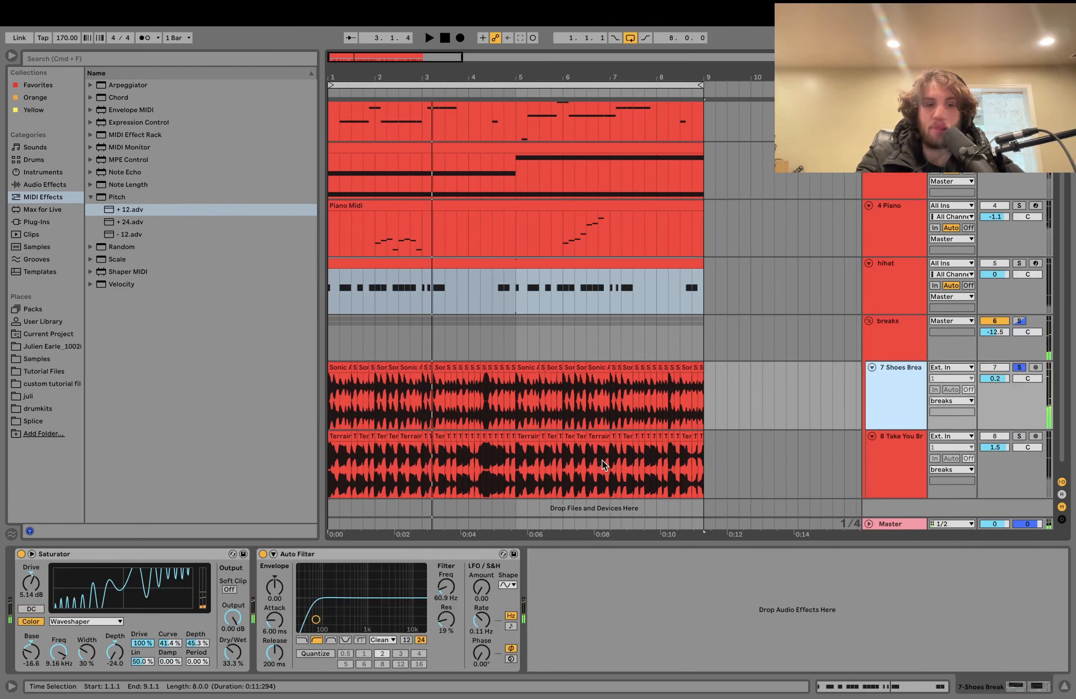
pyautogui.press('space')
pyautogui.press('space')
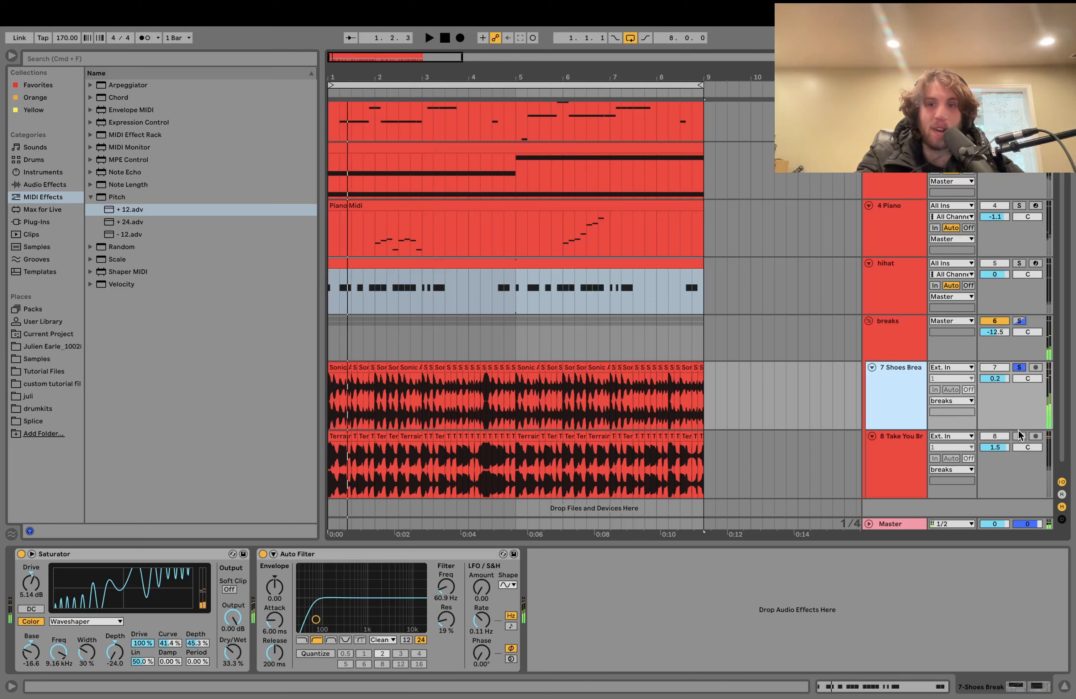
pyautogui.press('space')
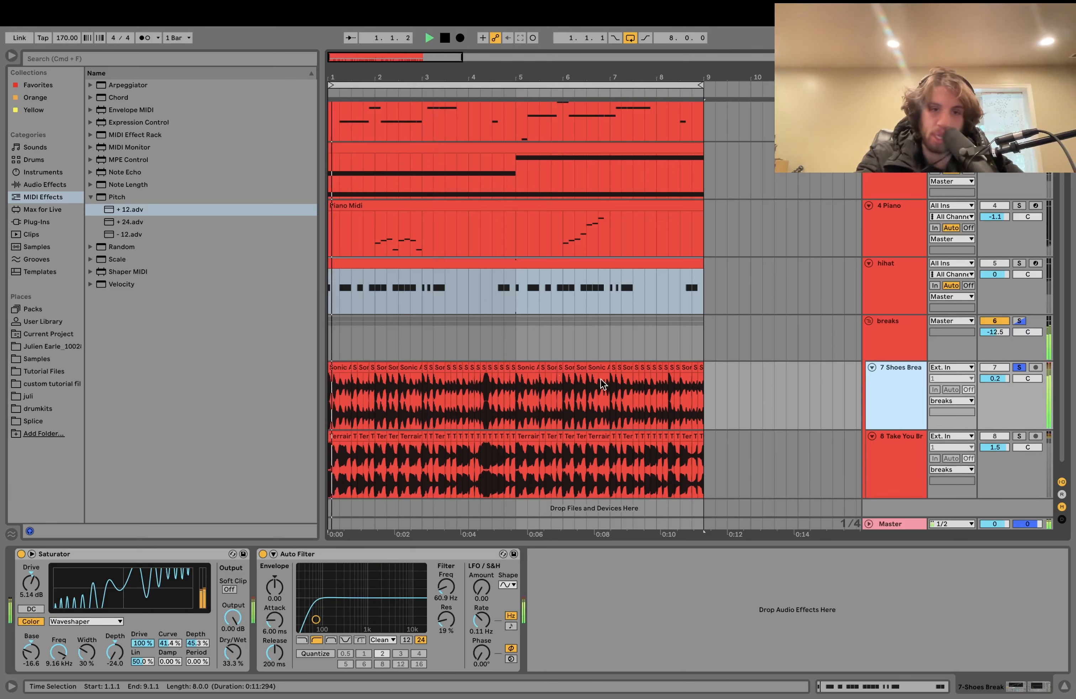
# - Add the Take You Break track to the solo and play both breaks together
pyautogui.click(1018, 436)
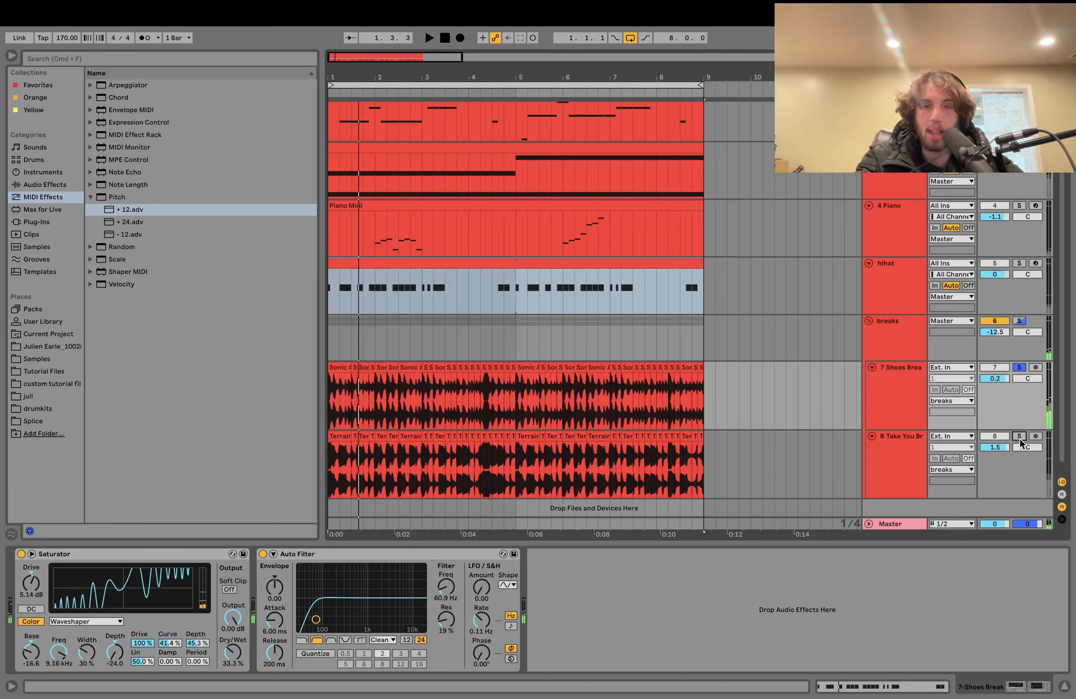
pyautogui.press('space')
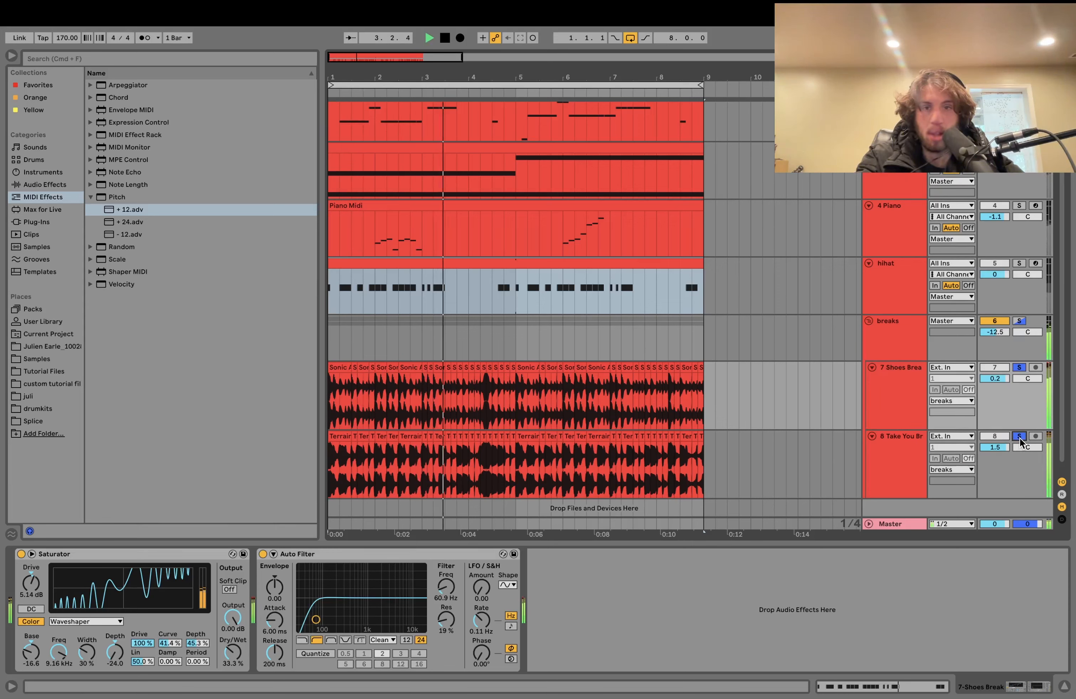
pyautogui.press('space')
# - Clear the solos on both break tracks and hide the device view
pyautogui.click(1020, 437)
pyautogui.click(900, 458)
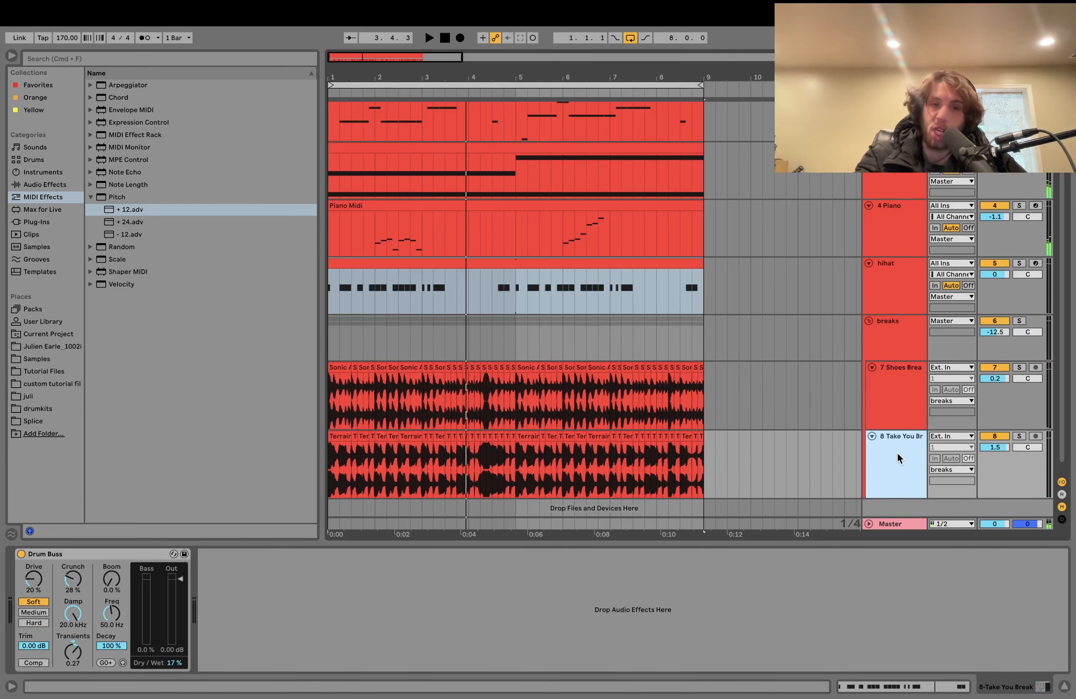
pyautogui.click(1064, 688)
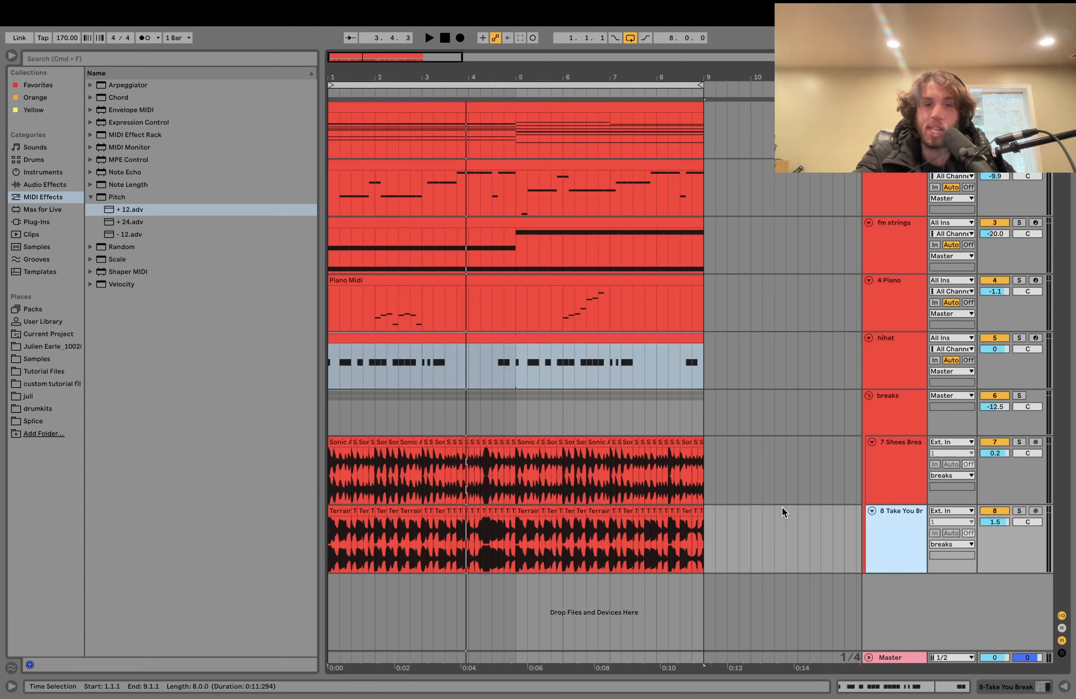
# - Solo the Take You Break track and play its chopped pattern through the first four bars
pyautogui.click(1017, 510)
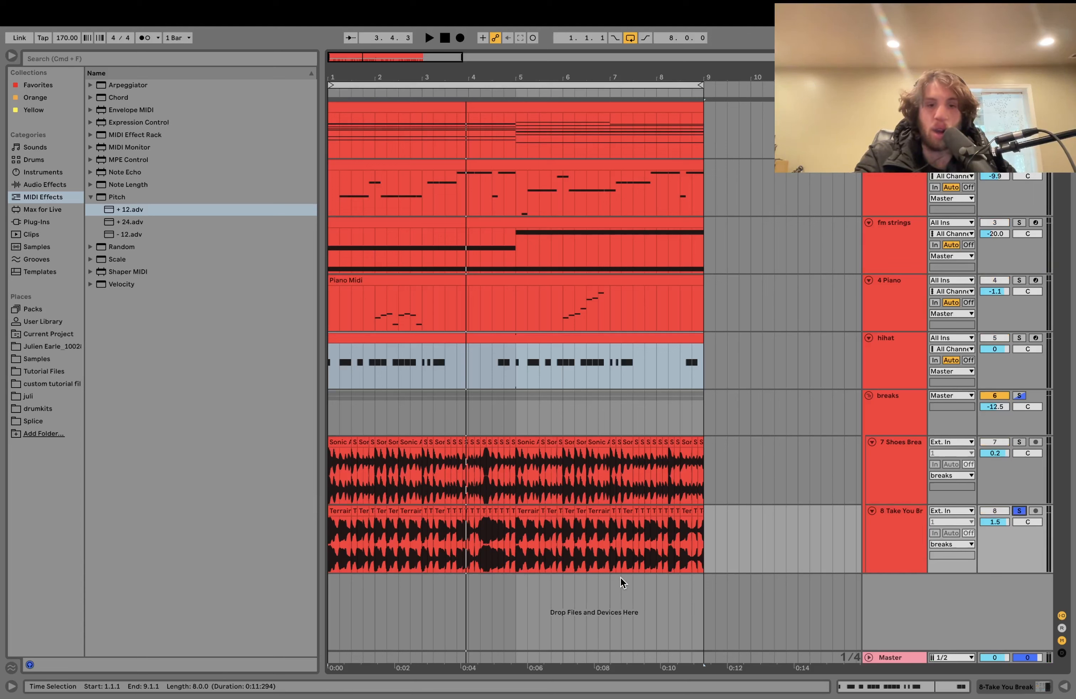
pyautogui.scroll(3, 622, 577)
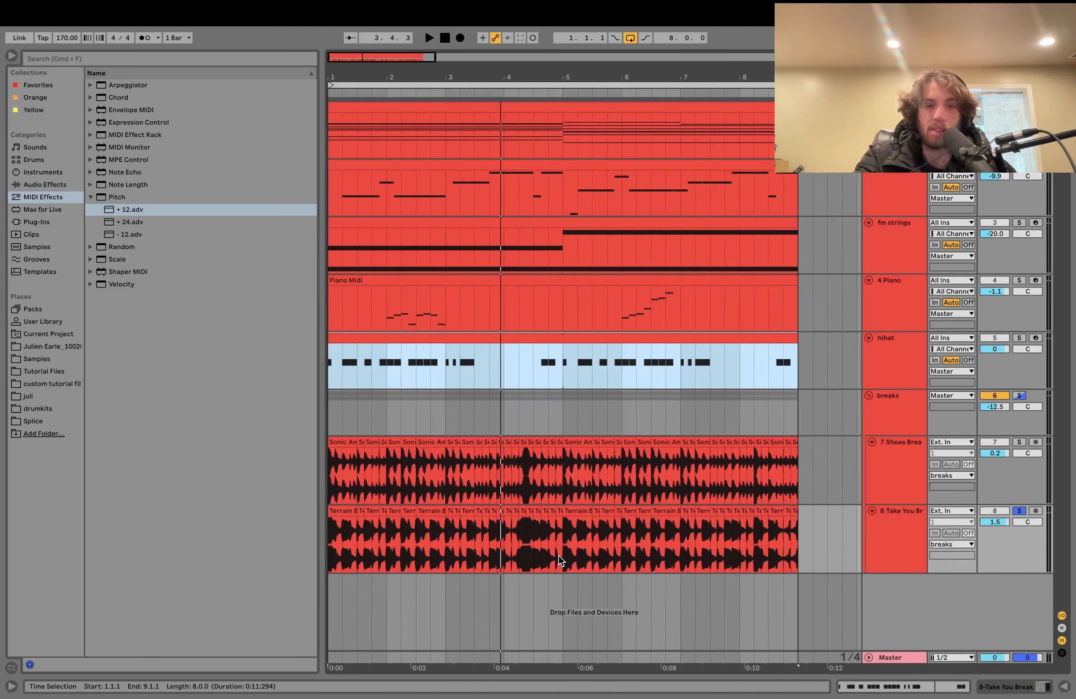
pyautogui.scroll(3, 560, 552)
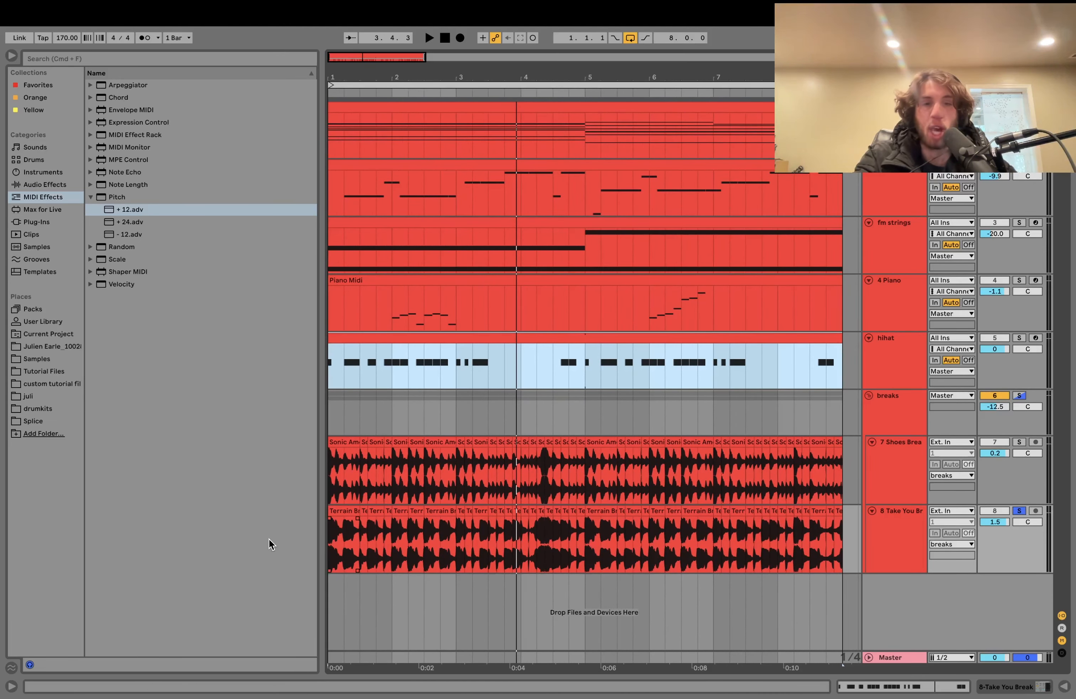
pyautogui.press('space')
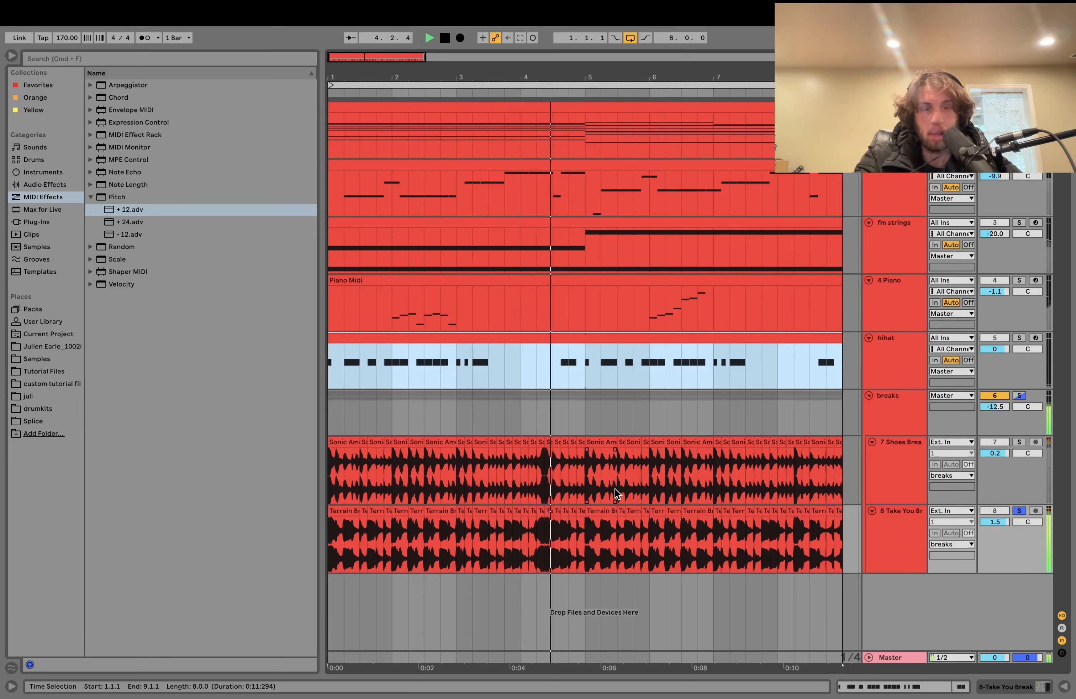
pyautogui.press('space')
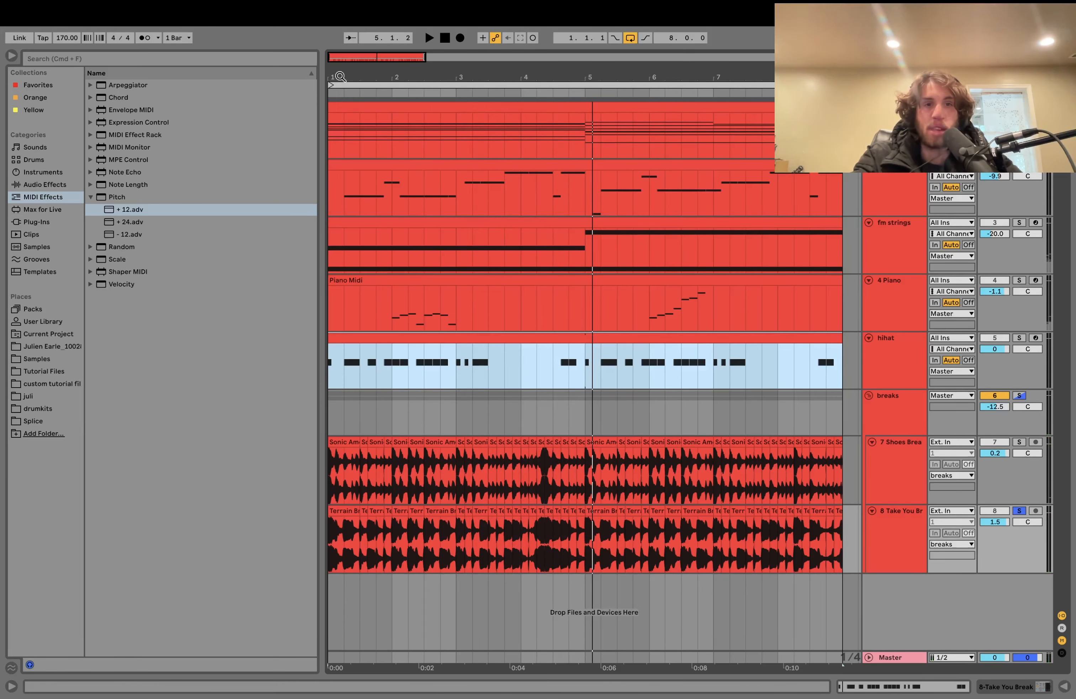
# - Try copying the first Sonic Amen slice to beat 1.3 on the Shoes Break track, and undo it
pyautogui.moveTo(339, 76); pyautogui.dragTo(361, 123)
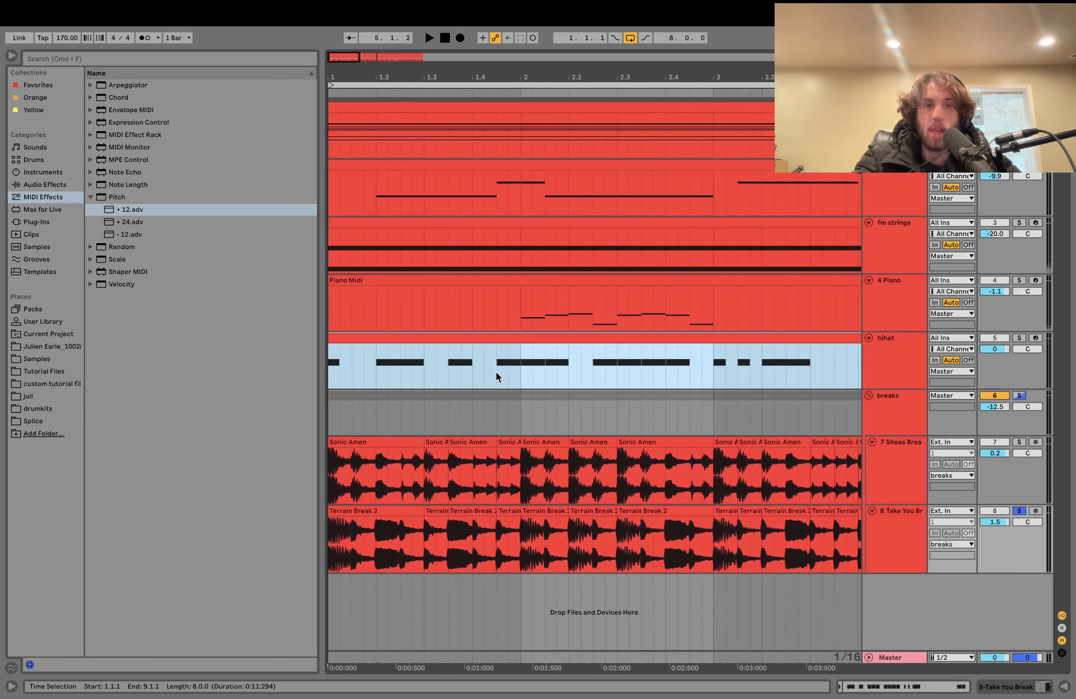
pyautogui.click(405, 463)
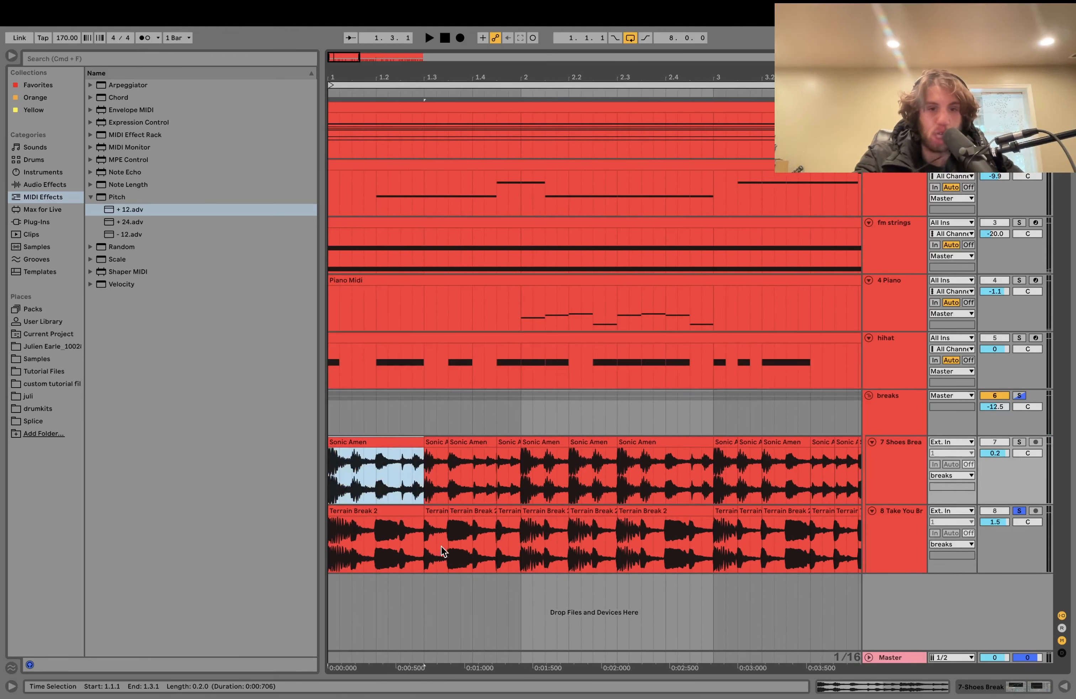
pyautogui.moveTo(403, 442); pyautogui.dragTo(500, 442)
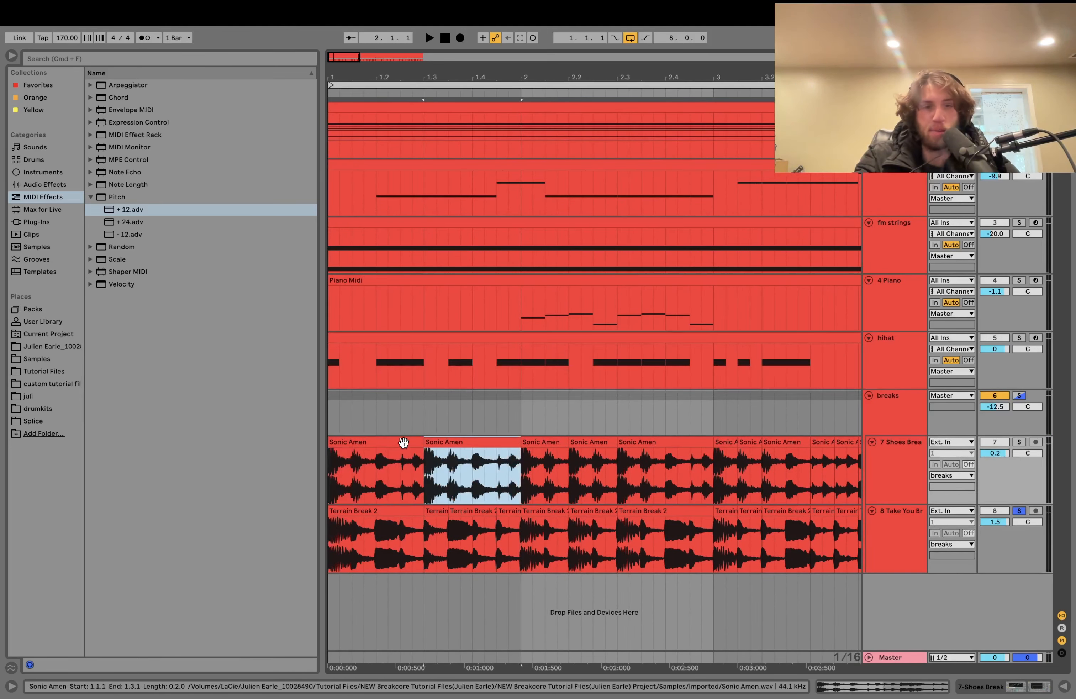
pyautogui.press('super+z')
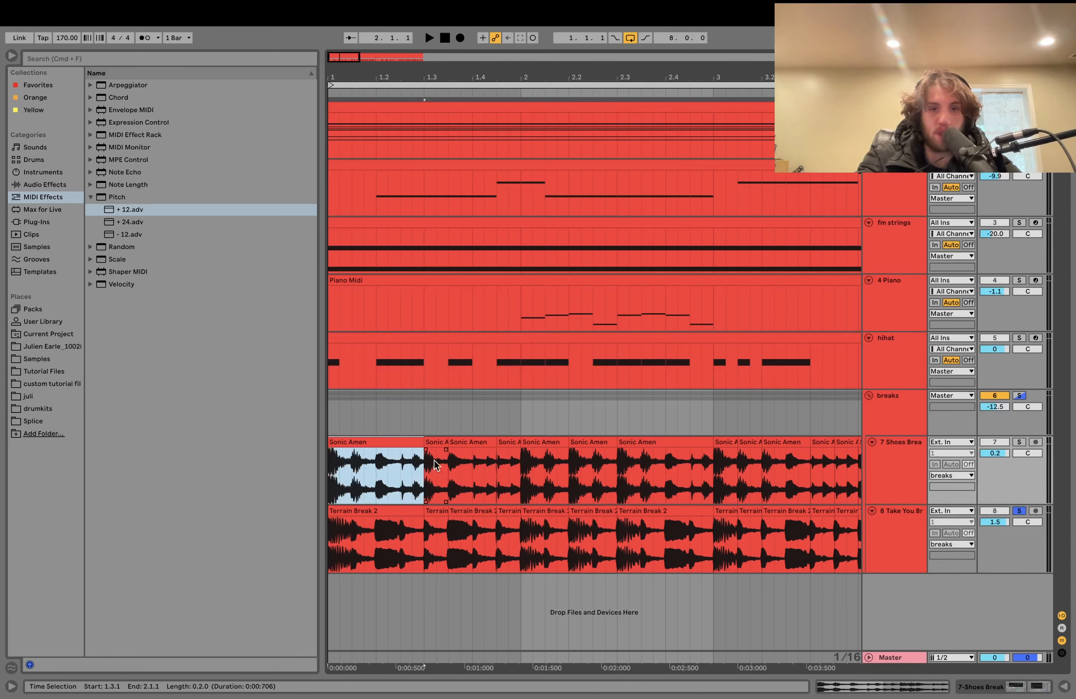
# - Play the soloed Take You Break chops from bar 2 twice
pyautogui.click(521, 494)
pyautogui.press('space')
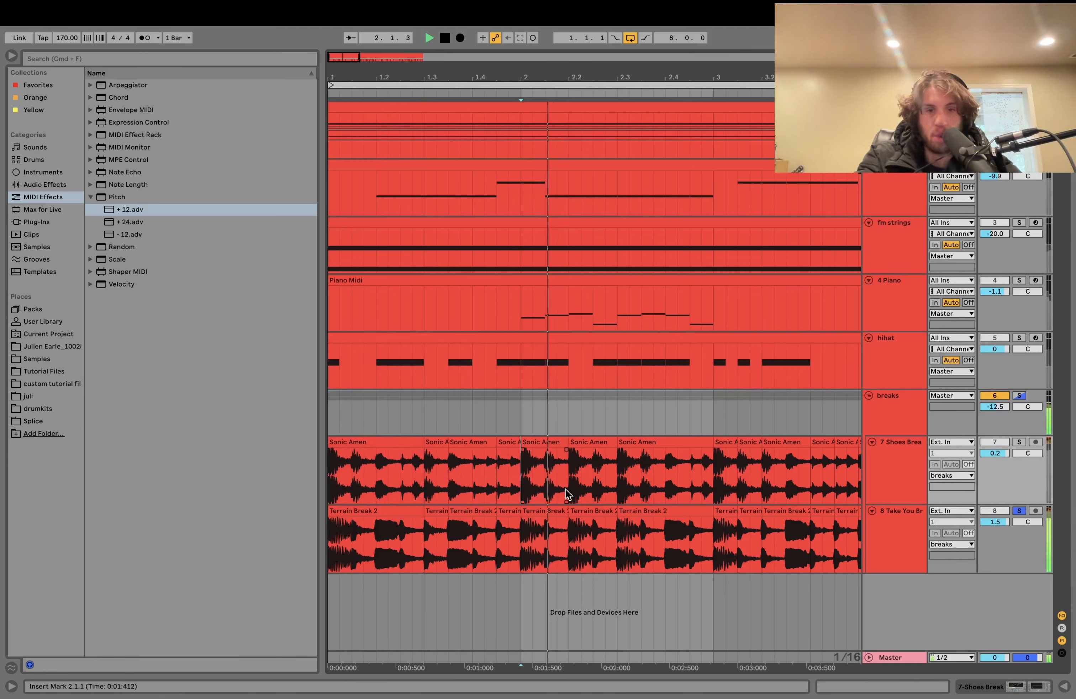
pyautogui.press('space')
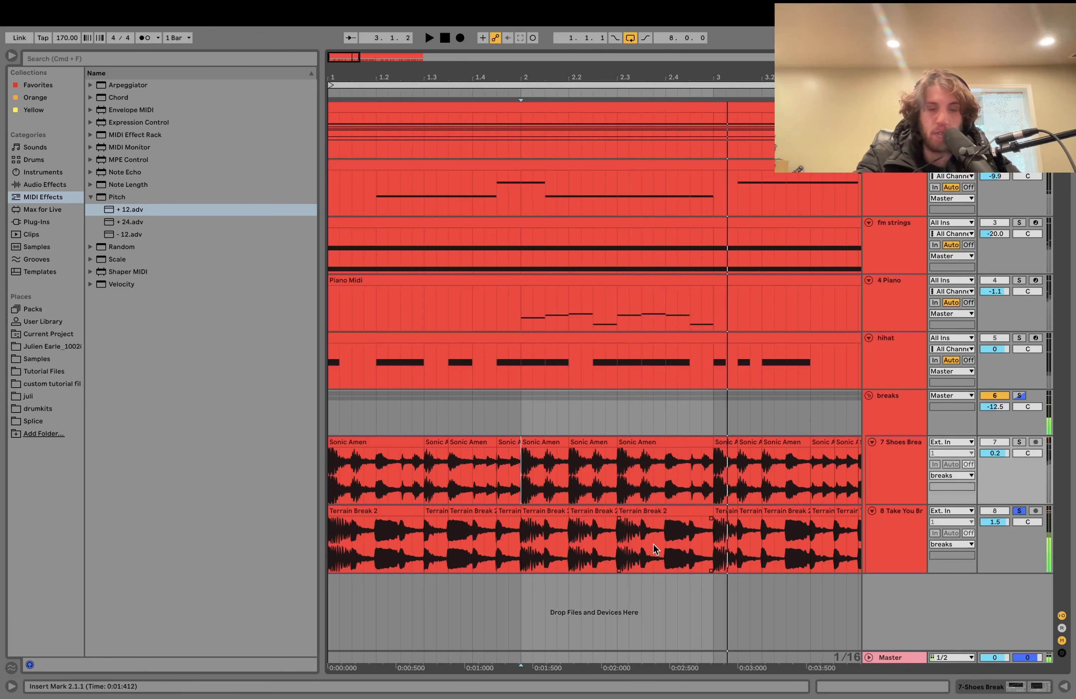
pyautogui.press('space')
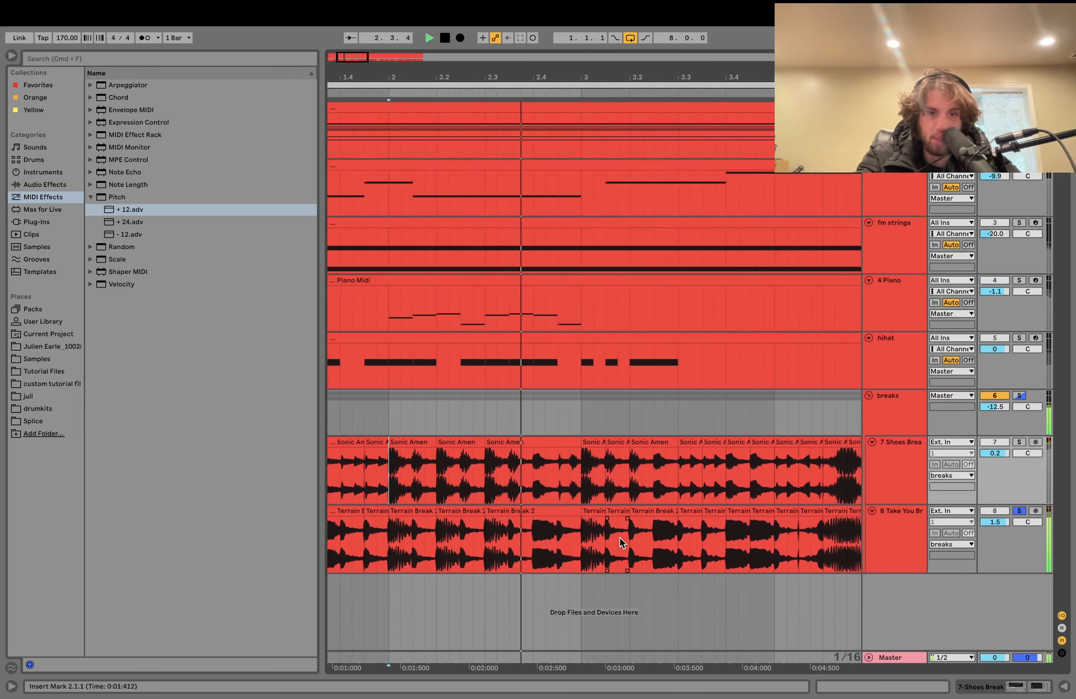
pyautogui.press('space')
# - Duplicate the Terrain Break 2 section from 2.3.1 to 2.4.3 twice in succession, and play it from 2.3.1
pyautogui.doubleClick(526, 535)
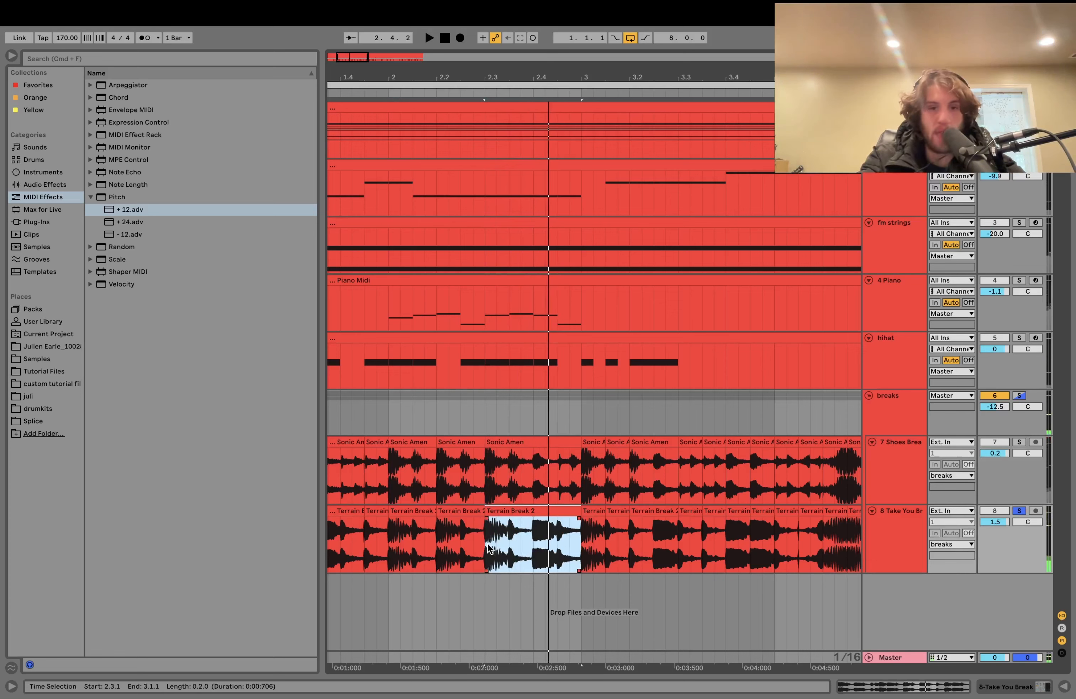
pyautogui.moveTo(485, 549); pyautogui.dragTo(556, 540)
pyautogui.hotkey('ctrl', 'd')
pyautogui.hotkey('ctrl', 'd')
pyautogui.click(520, 509)
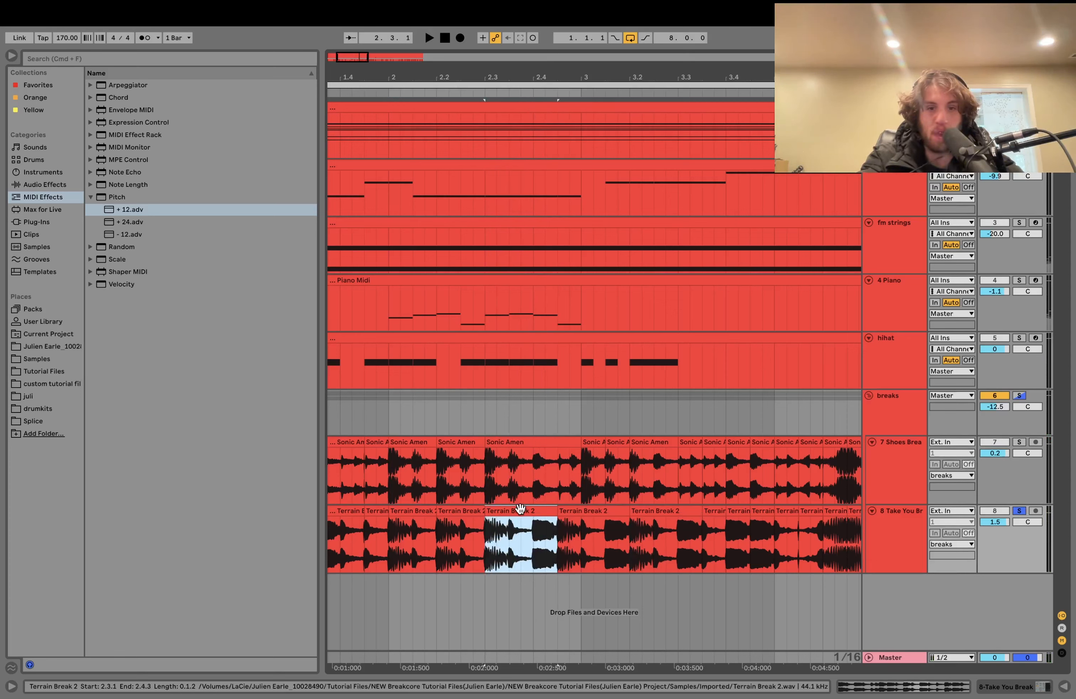
pyautogui.press('space')
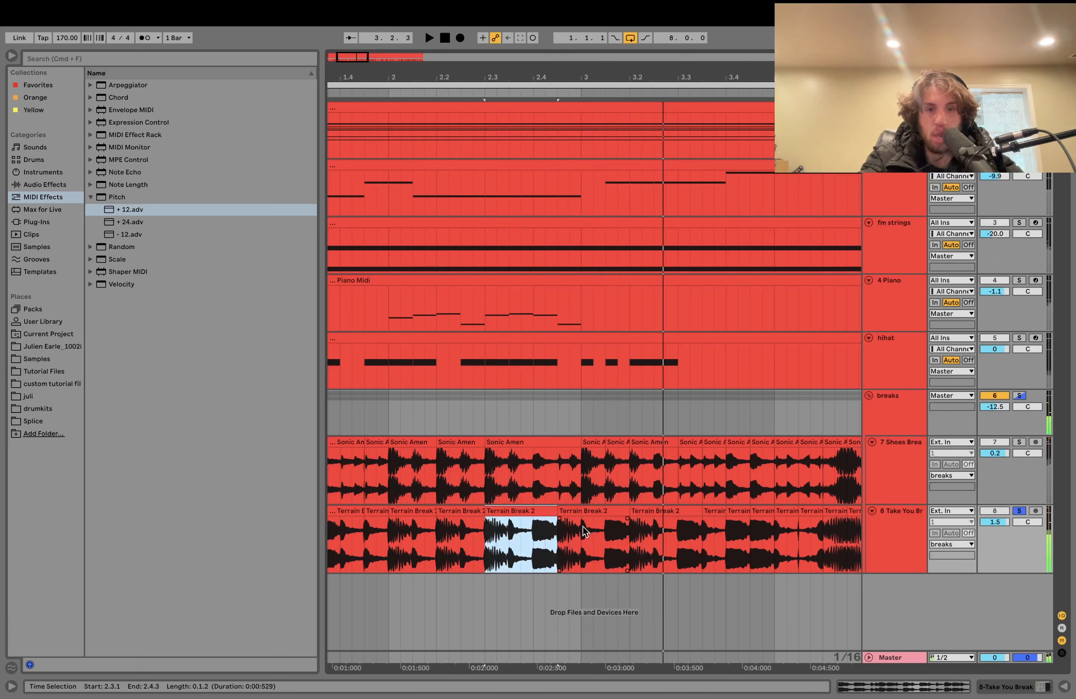
# - Duplicate the short Terrain Break 2 slice starting at 3.2.1 three times in succession, and play the result
pyautogui.moveTo(630, 547); pyautogui.dragTo(673, 548)
pyautogui.hotkey('ctrl', 'd')
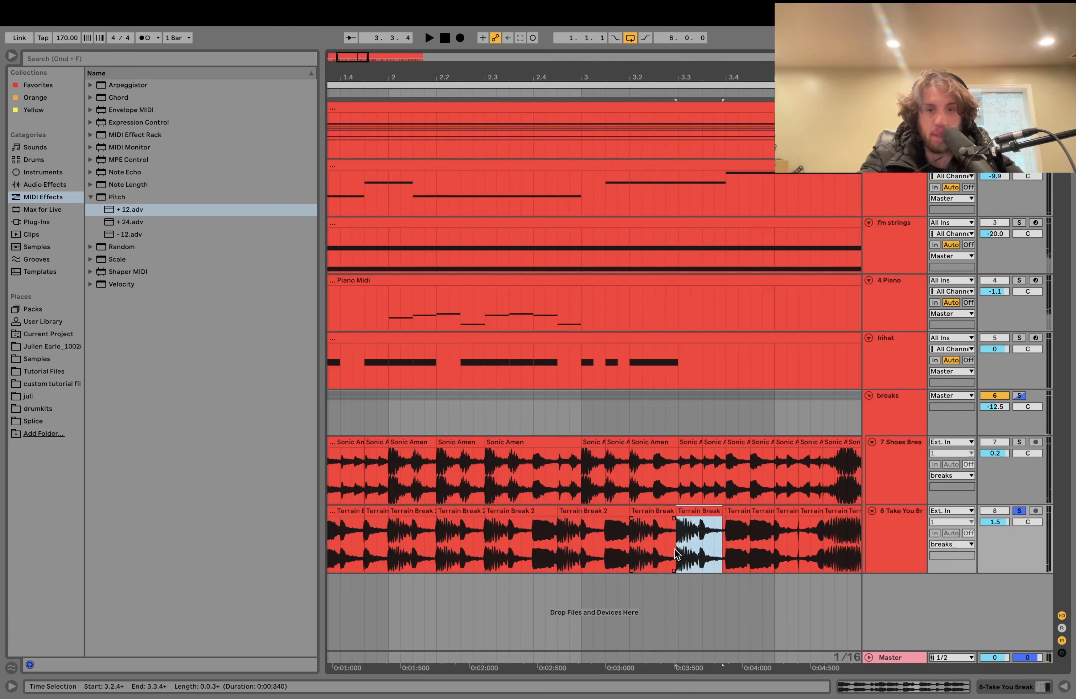
pyautogui.hotkey('ctrl', 'd')
pyautogui.hotkey('ctrl', 'd')
pyautogui.click(435, 550)
pyautogui.press('space')
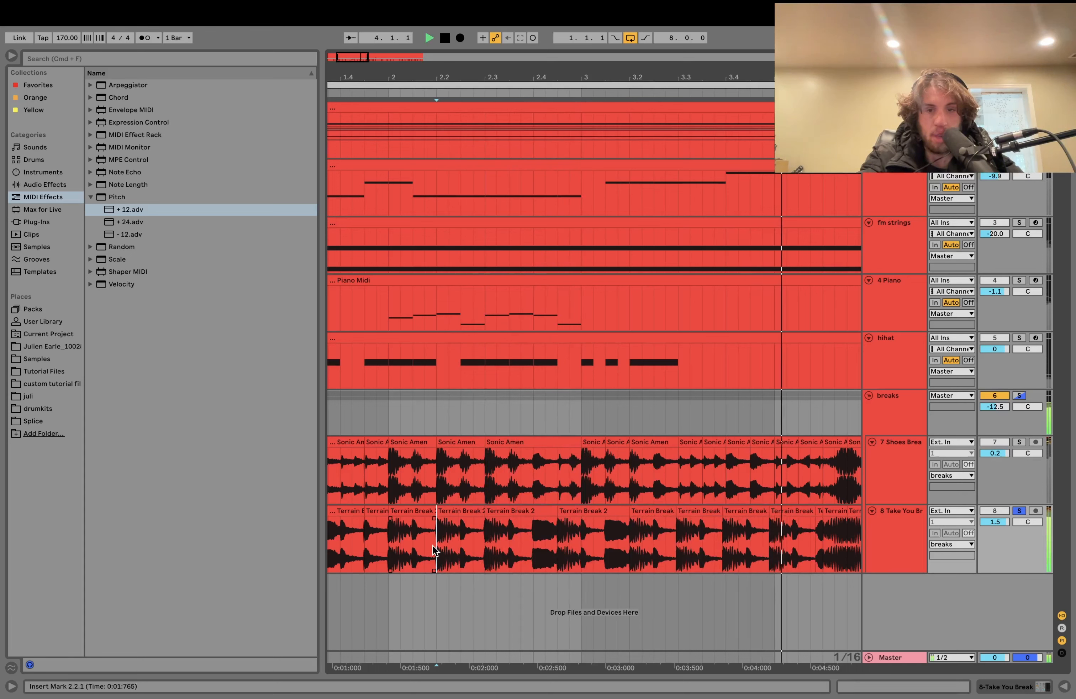
pyautogui.press('space')
# - Undo all the Terrain Break 2 duplications on the Take You Break track, and play the original chops from 2.3.1
pyautogui.hotkey('ctrl', 'z')
pyautogui.hotkey('ctrl', 'z')
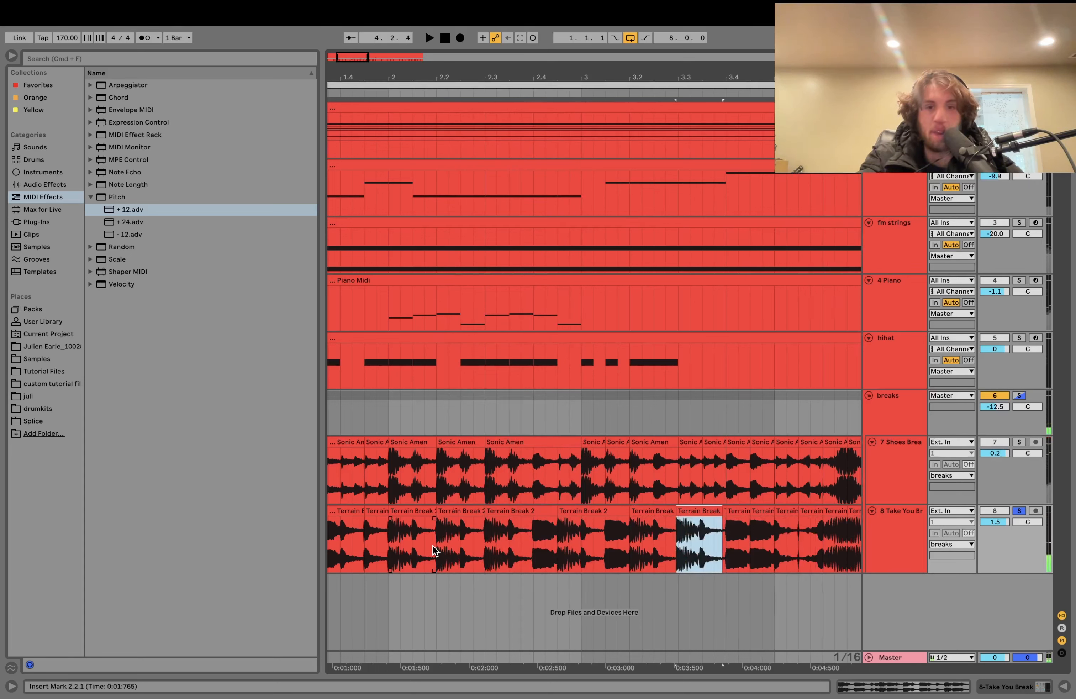
pyautogui.hotkey('ctrl', 'z')
pyautogui.hotkey('ctrl', 'z')
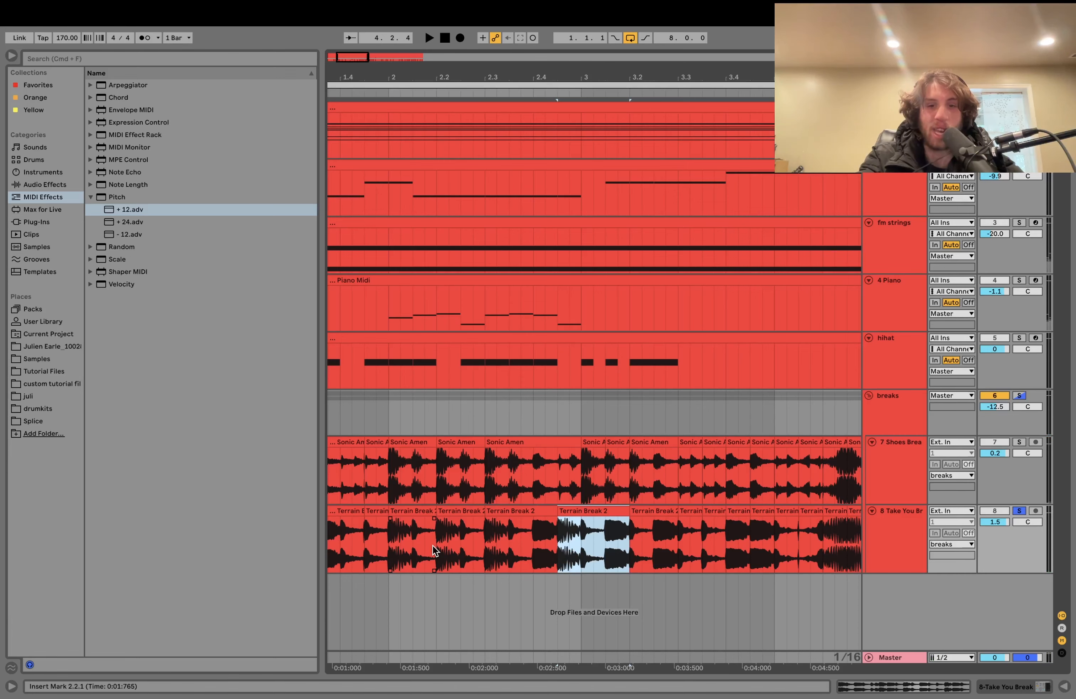
pyautogui.hotkey('ctrl', 'z')
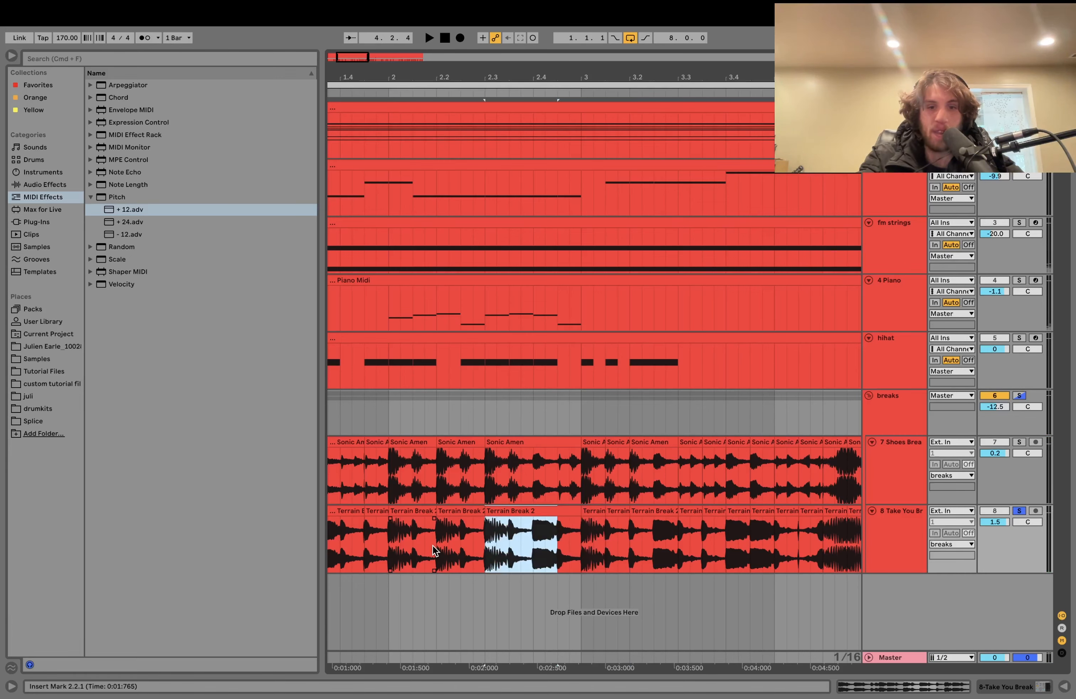
pyautogui.press('space')
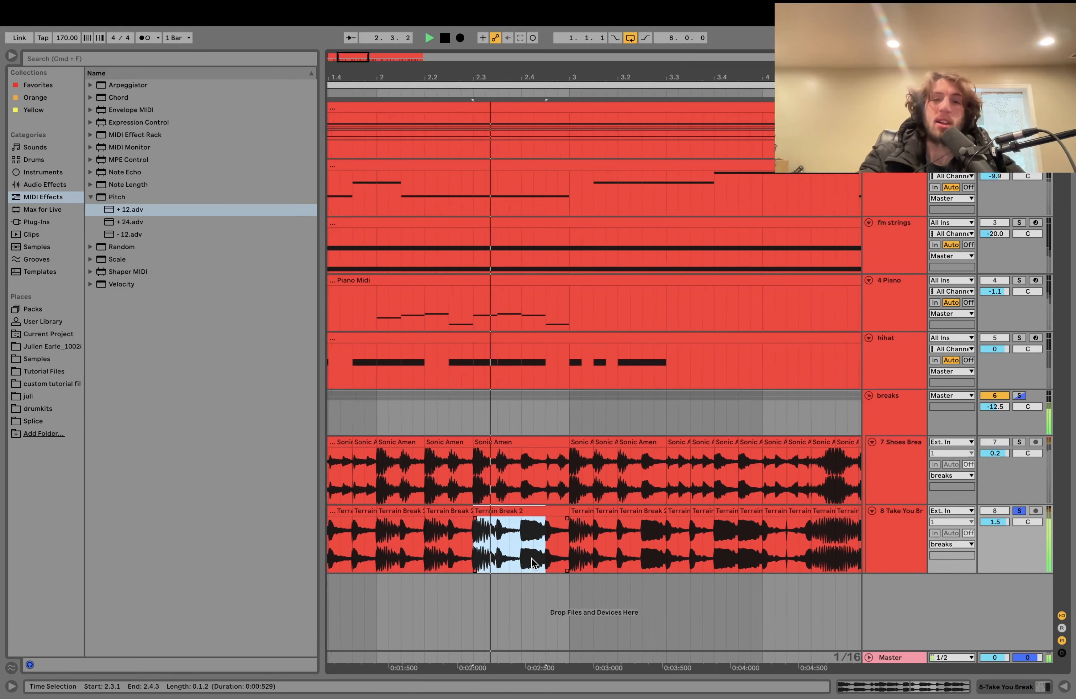
pyautogui.press('space')
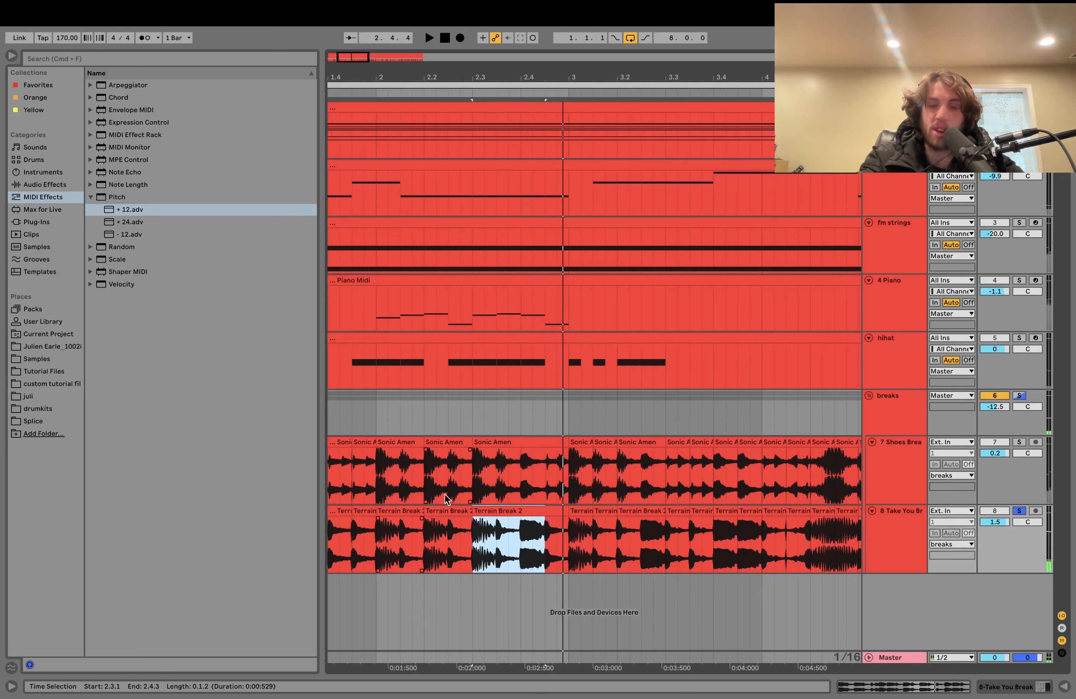
# - Solo the whole breaks group instead of the single track, and play both chopped breaks together from bar 1
pyautogui.hscroll(3, 480, 475)
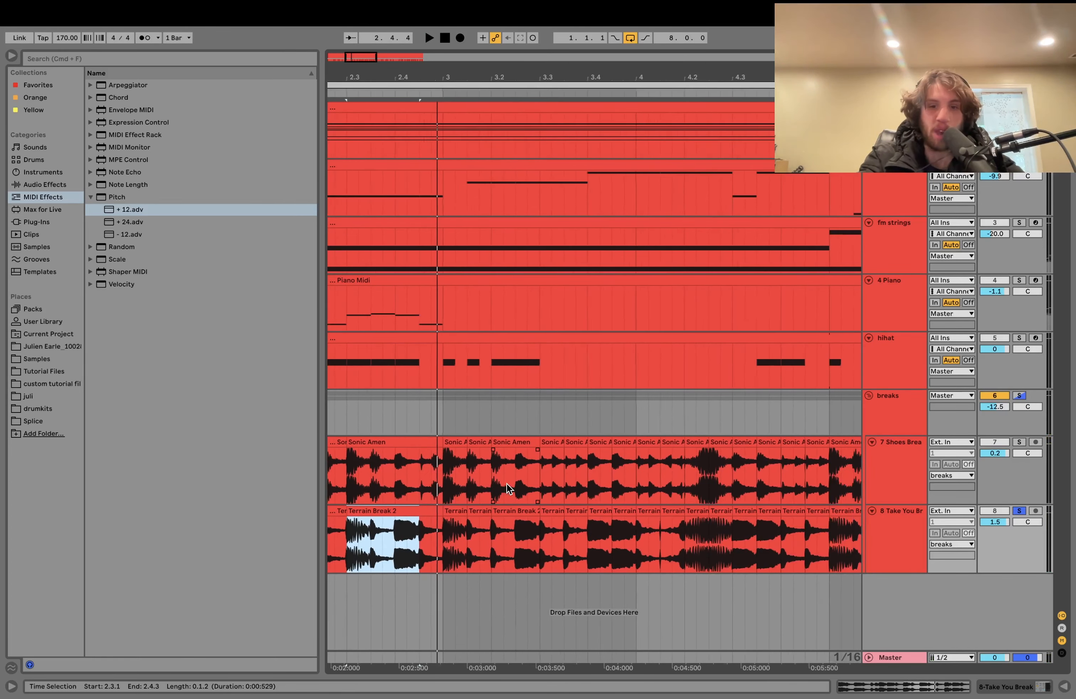
pyautogui.moveTo(628, 71); pyautogui.dragTo(590, 72)
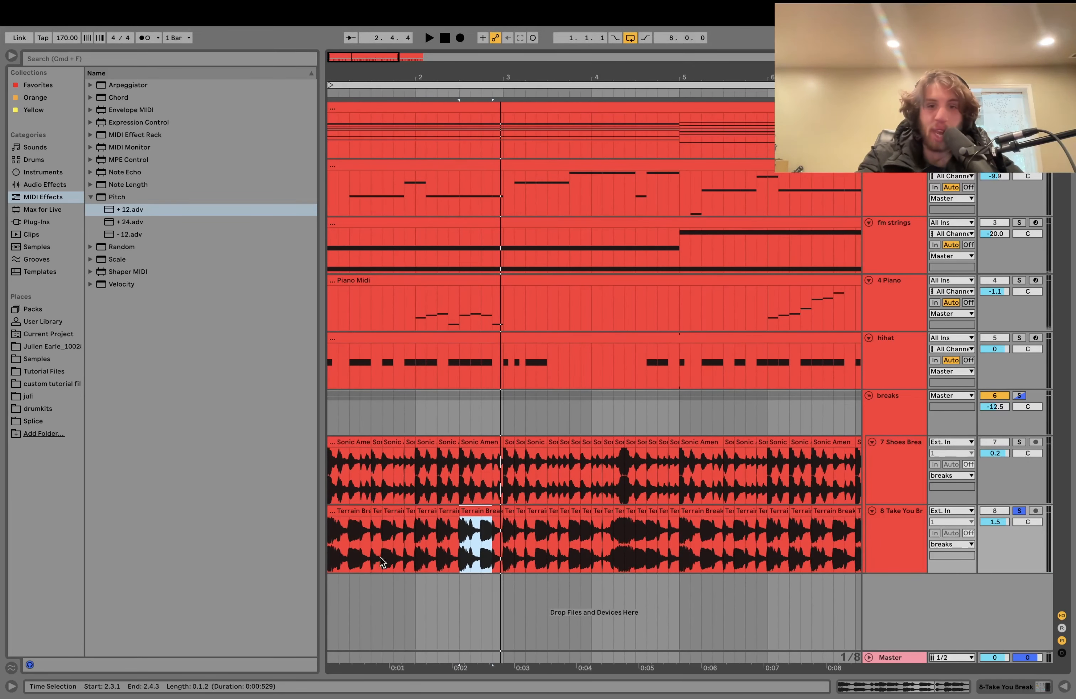
pyautogui.click(335, 509)
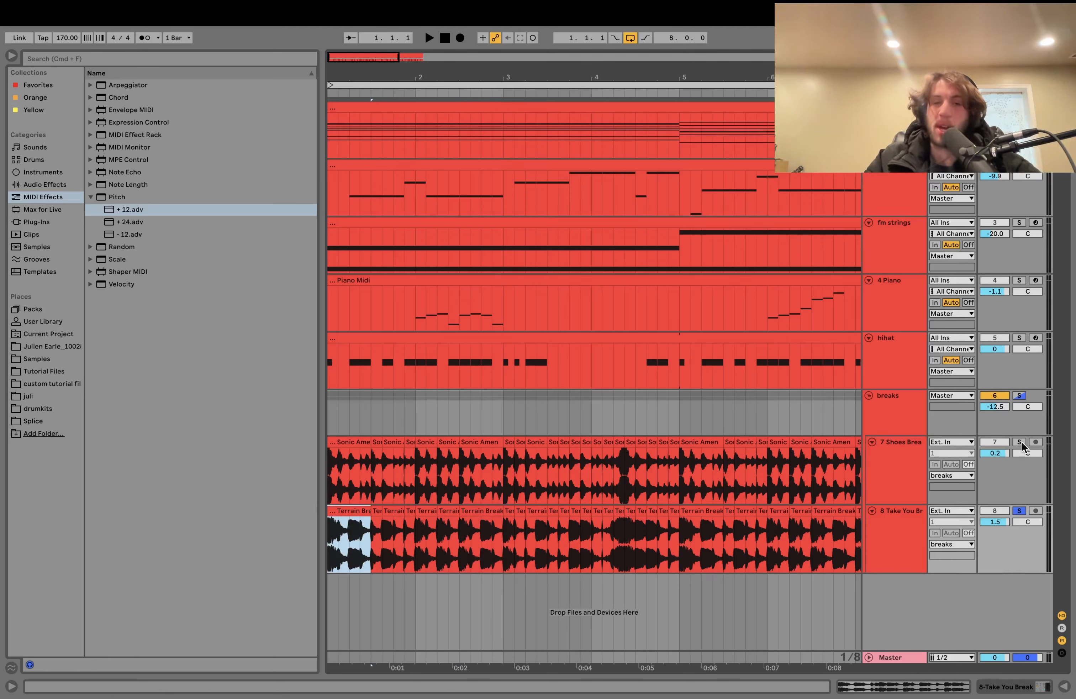
pyautogui.click(1019, 394)
pyautogui.press('space')
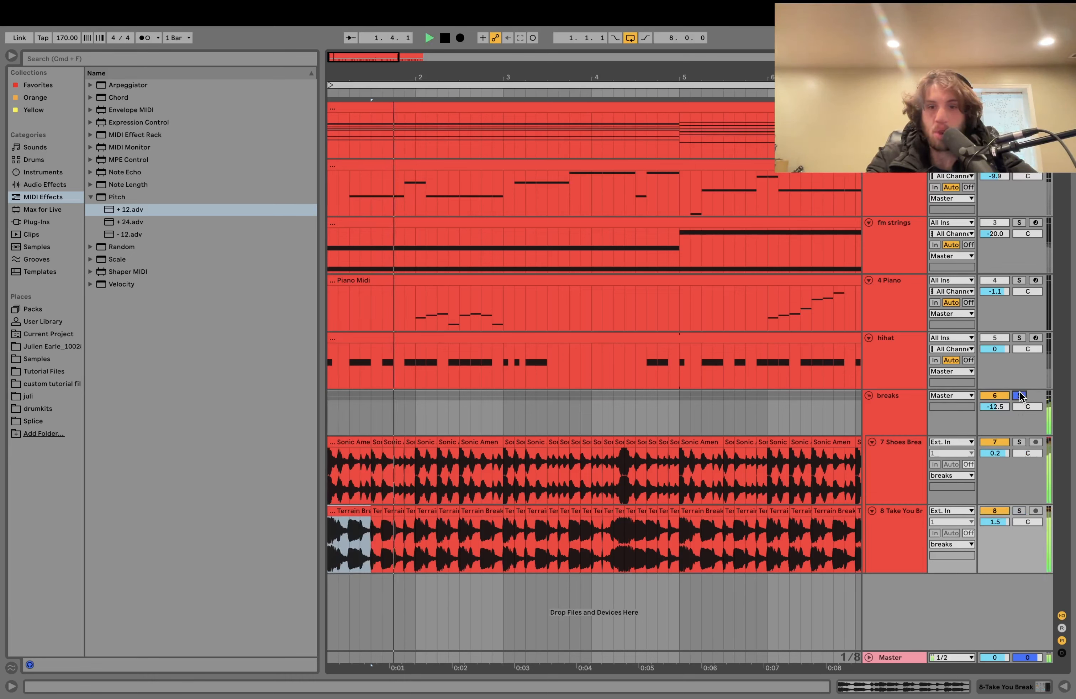
pyautogui.press('space')
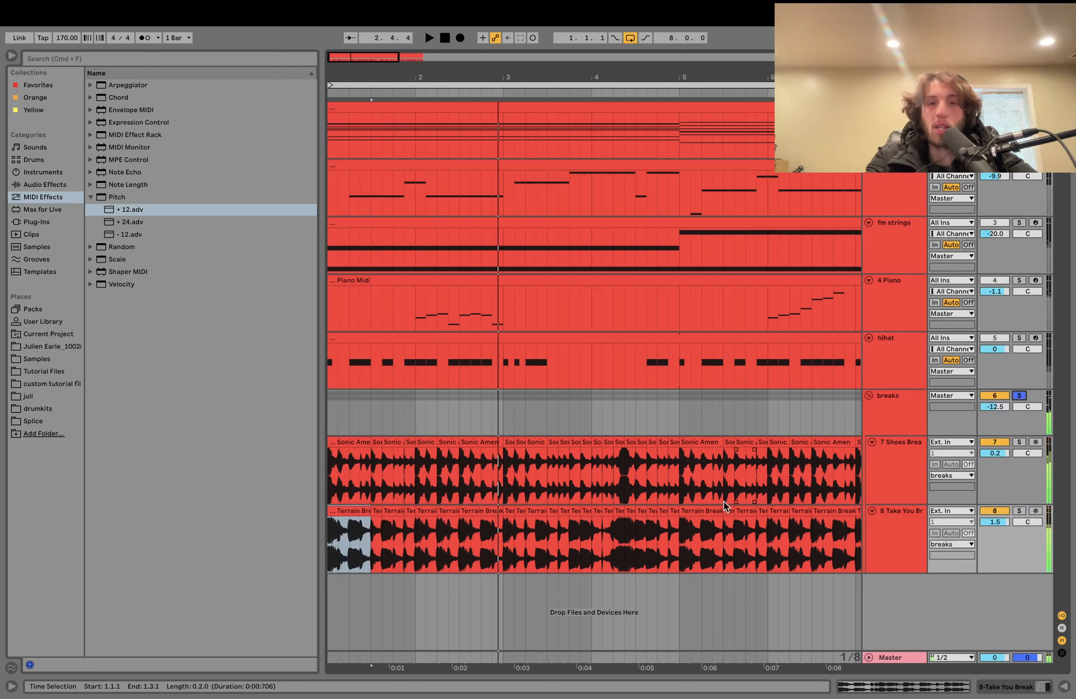
# - Play both breaks together from 3.3.1, from the 4.1.3 to 4.2.3 selection, and from 3.1.3
pyautogui.click(546, 476)
pyautogui.press('space')
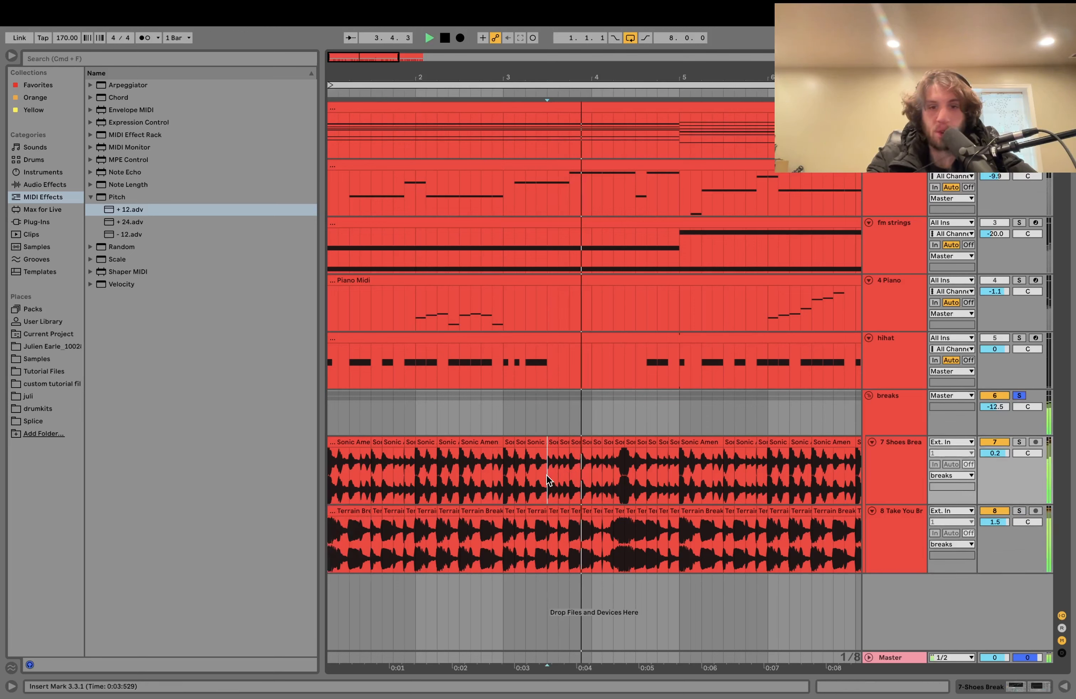
pyautogui.press('space')
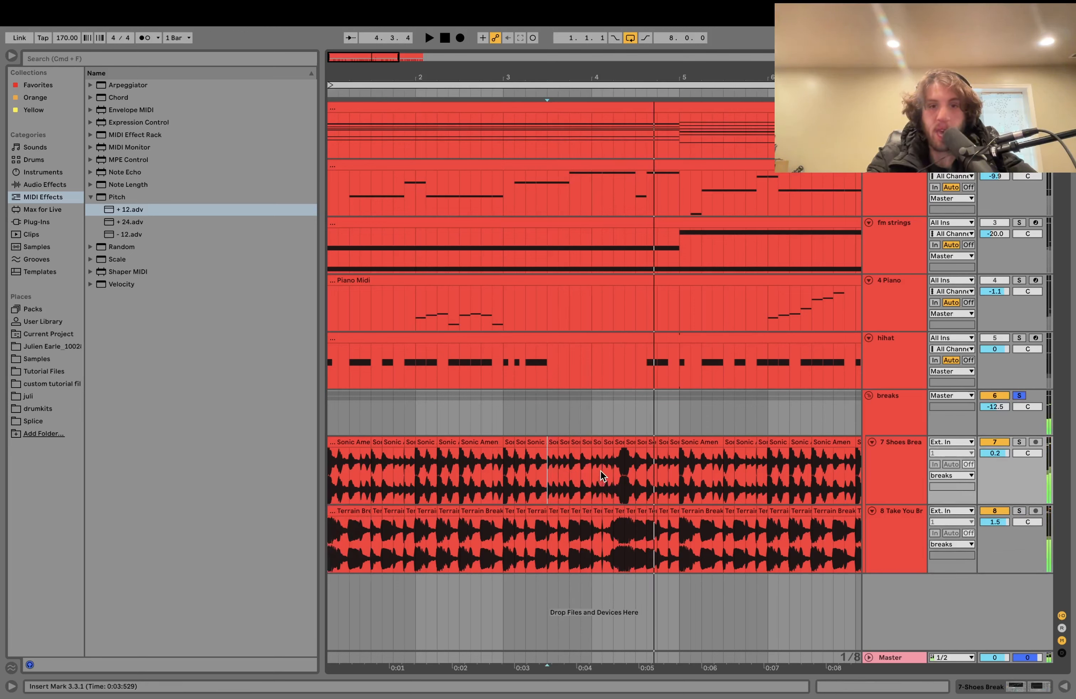
pyautogui.moveTo(601, 470); pyautogui.dragTo(628, 519)
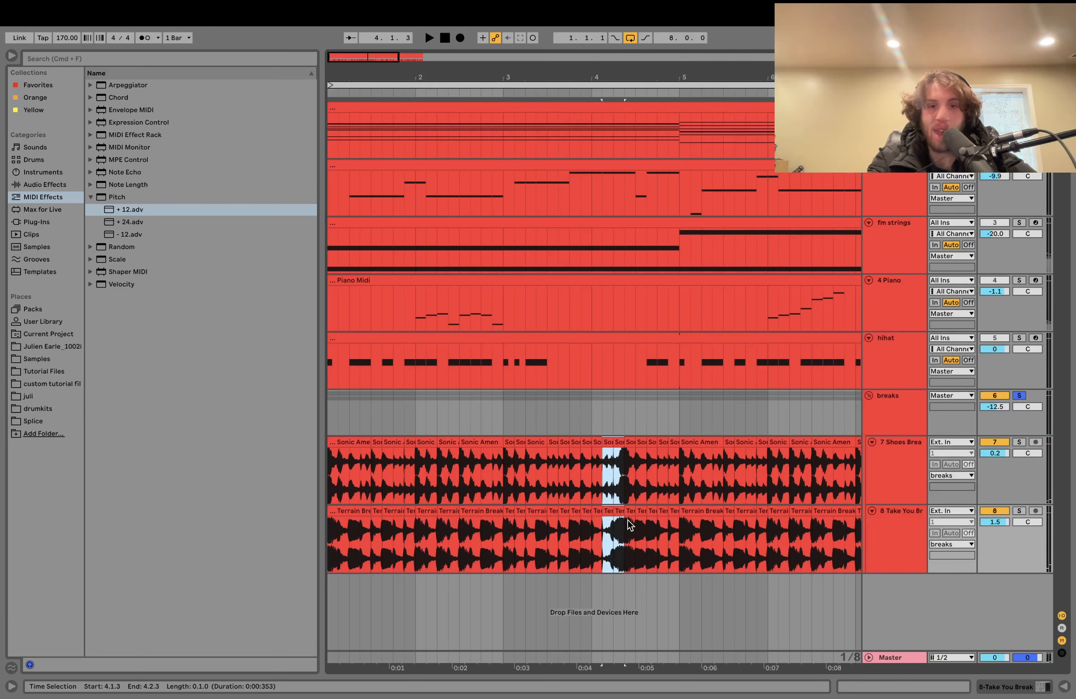
pyautogui.press('space')
pyautogui.press('space')
pyautogui.click(511, 476)
pyautogui.press('space')
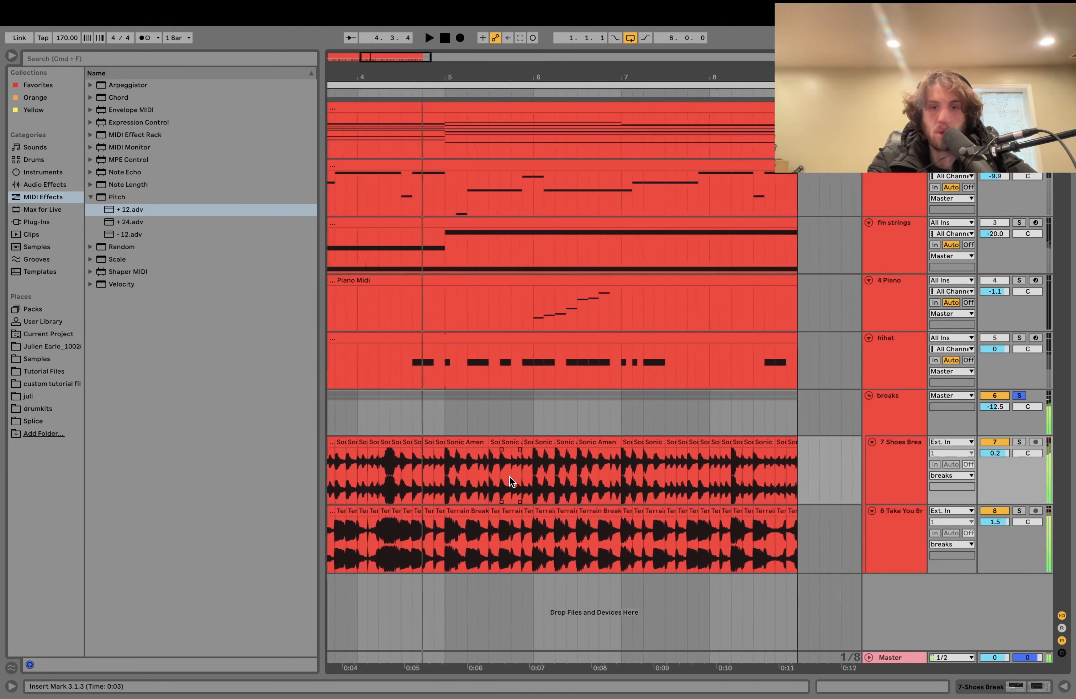
# - Play the closing chops of both breaks from 8.2.1 and 8.4.1, including the selected 8.4.1 to 9.1.1 section
pyautogui.click(710, 484)
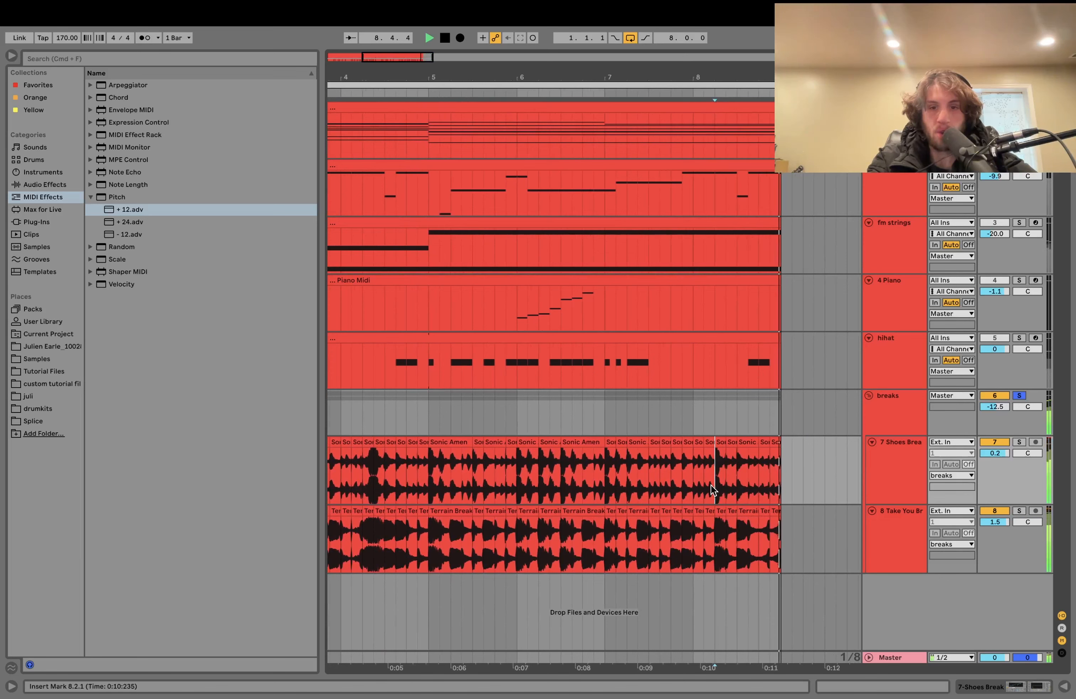
pyautogui.press('space')
pyautogui.click(758, 484)
pyautogui.press('space')
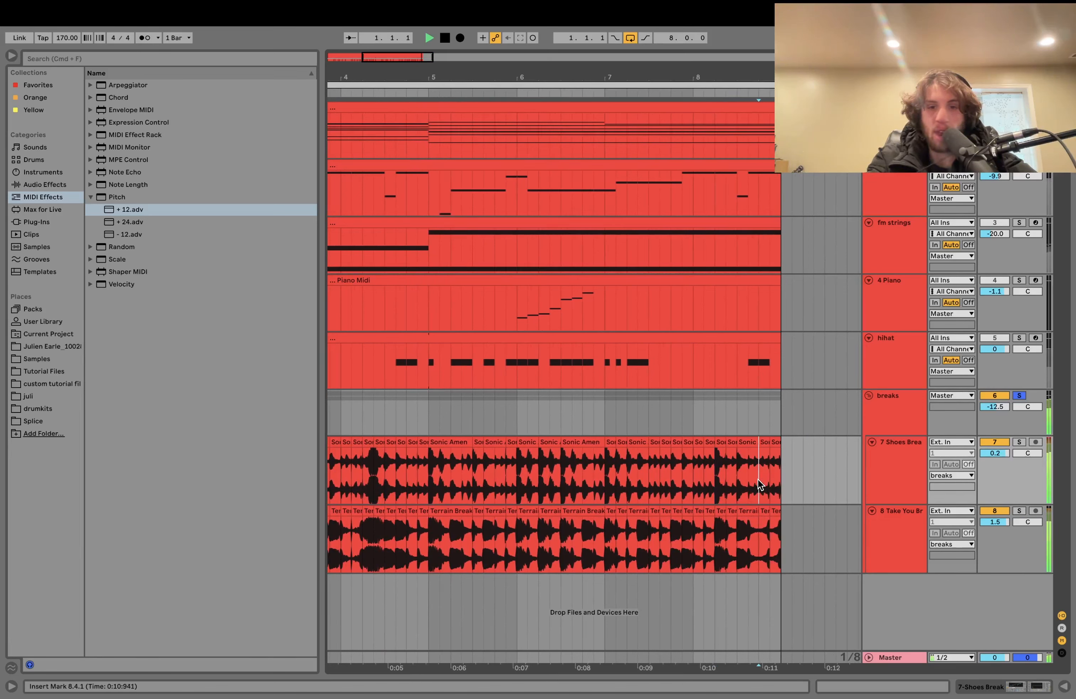
pyautogui.keyDown('shift'); pyautogui.click(783, 514); pyautogui.keyUp('shift')
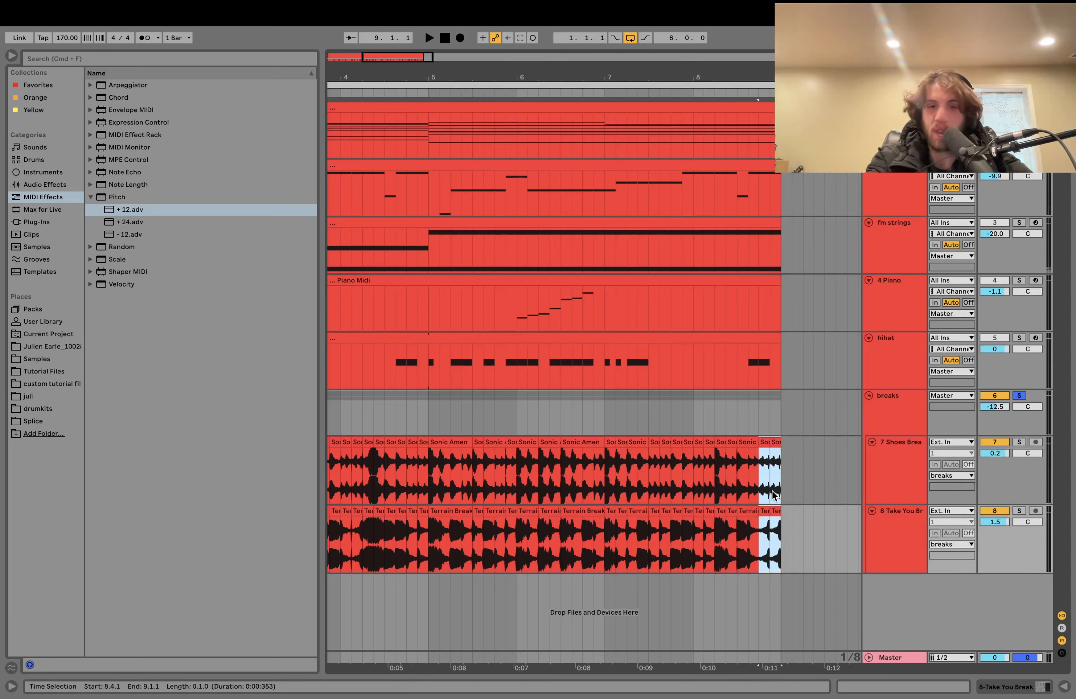
pyautogui.press('space')
pyautogui.press('space')
# - Open the Shoes Break track's device chain to examine its Saturator and Auto Filter settings
pyautogui.moveTo(715, 77); pyautogui.dragTo(715, 45)
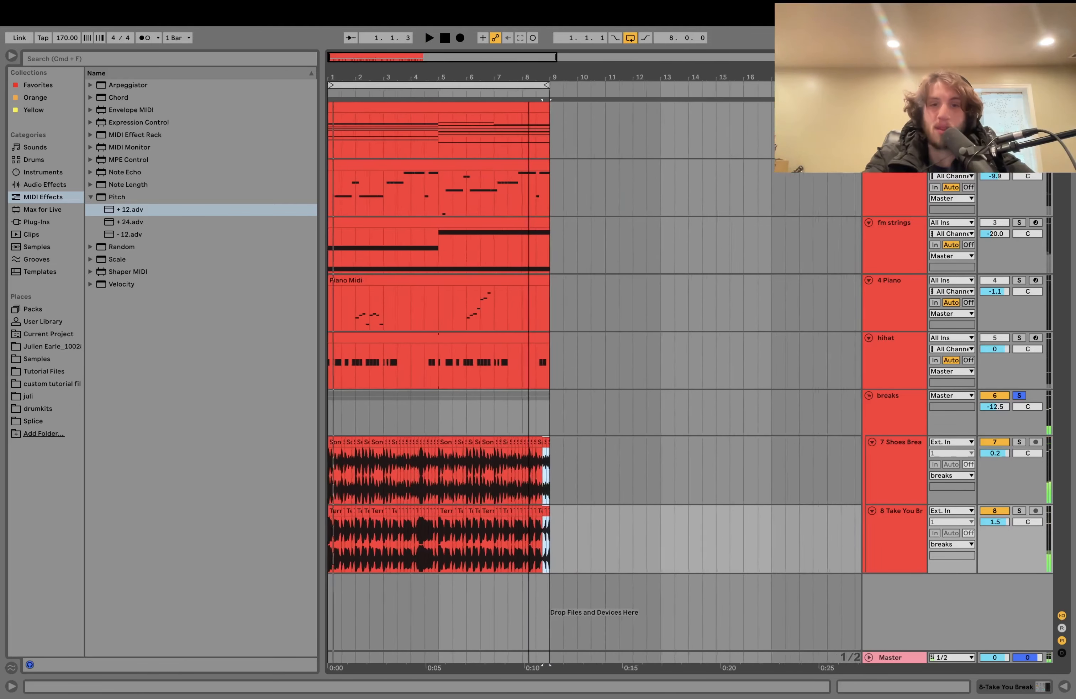
pyautogui.scroll(1, 348, 603)
pyautogui.scroll(5, 433, 543)
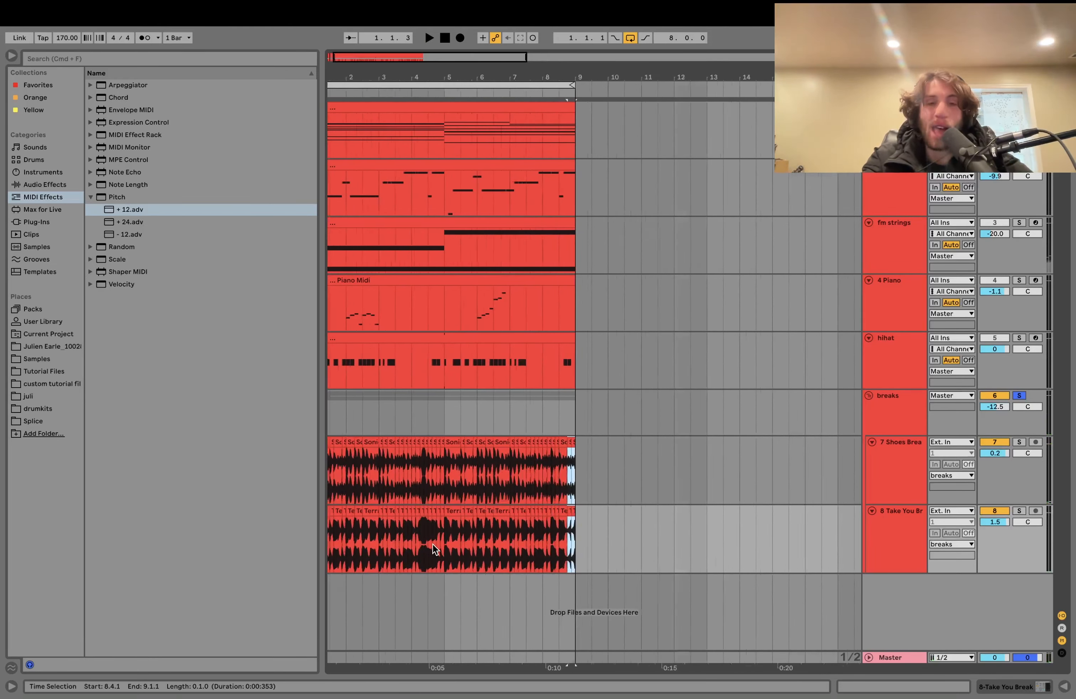
pyautogui.scroll(-4, 432, 543)
pyautogui.scroll(4, 433, 544)
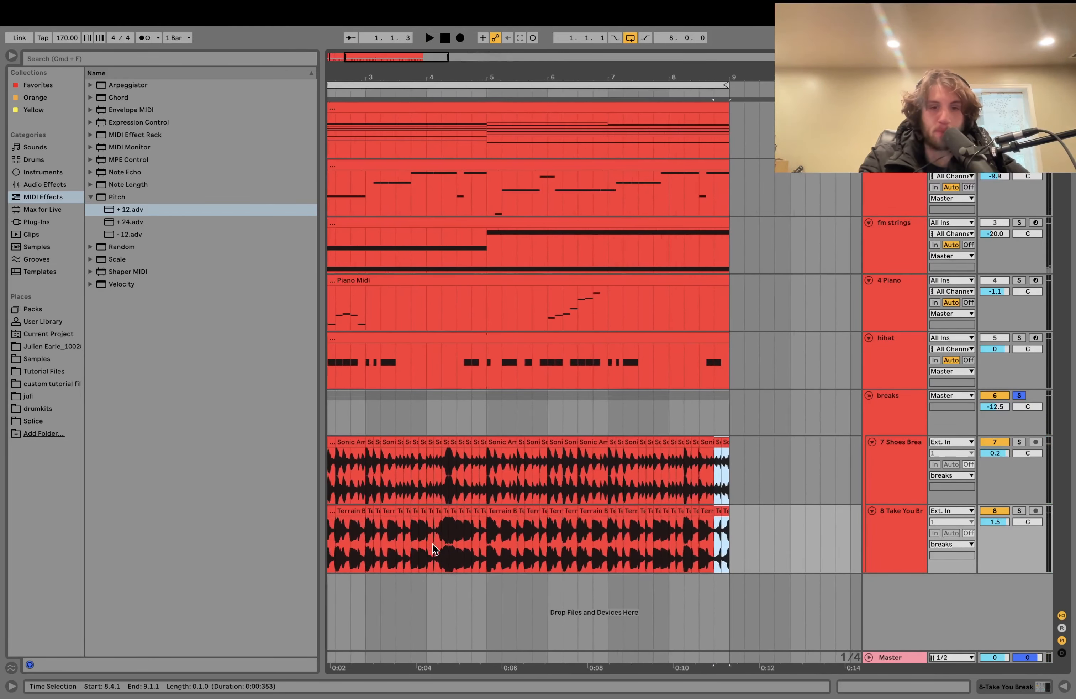
pyautogui.click(893, 478)
pyautogui.doubleClick(894, 478)
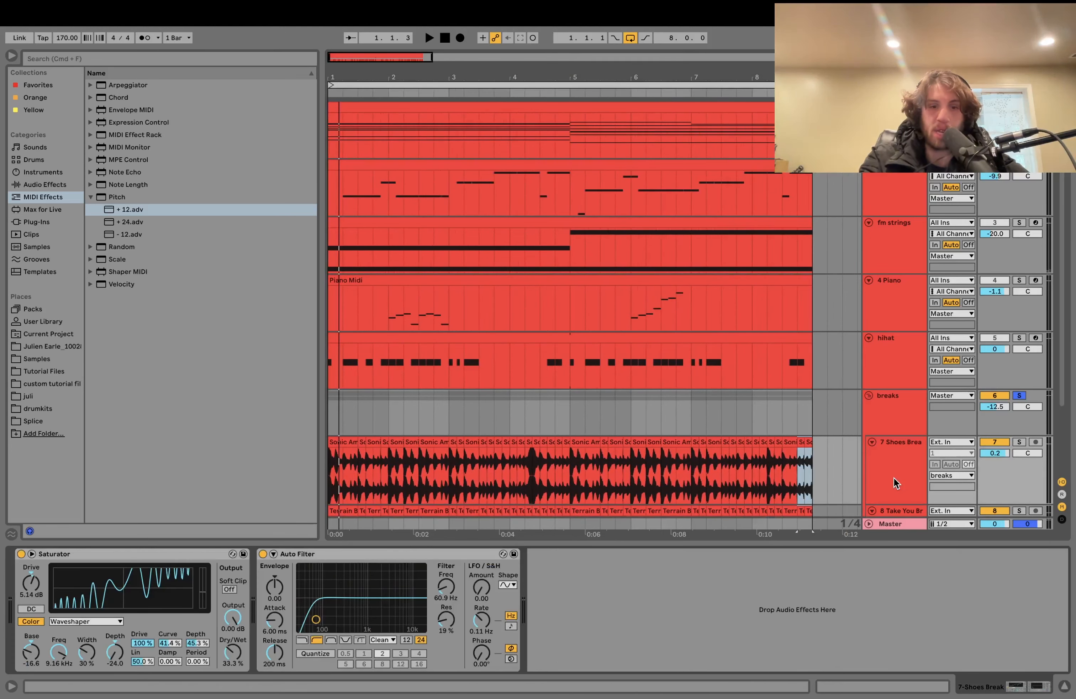
# - Solo the Take You Break track and play it with its Drum Buss bypassed
pyautogui.scroll(-4, 890, 455)
pyautogui.click(1020, 425)
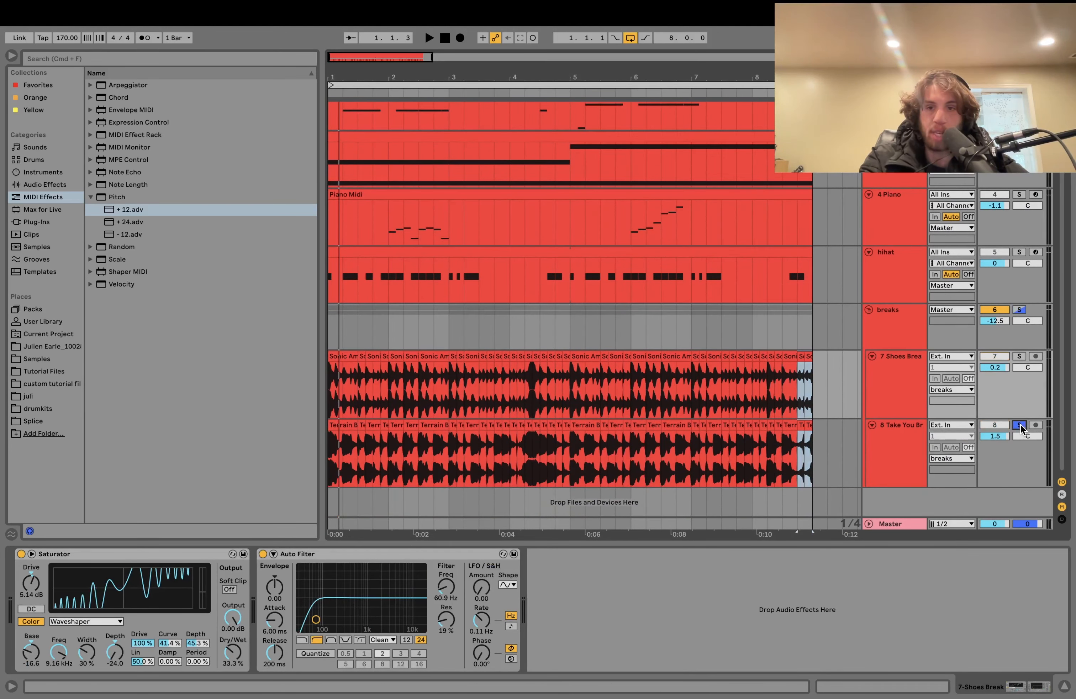
pyautogui.click(903, 438)
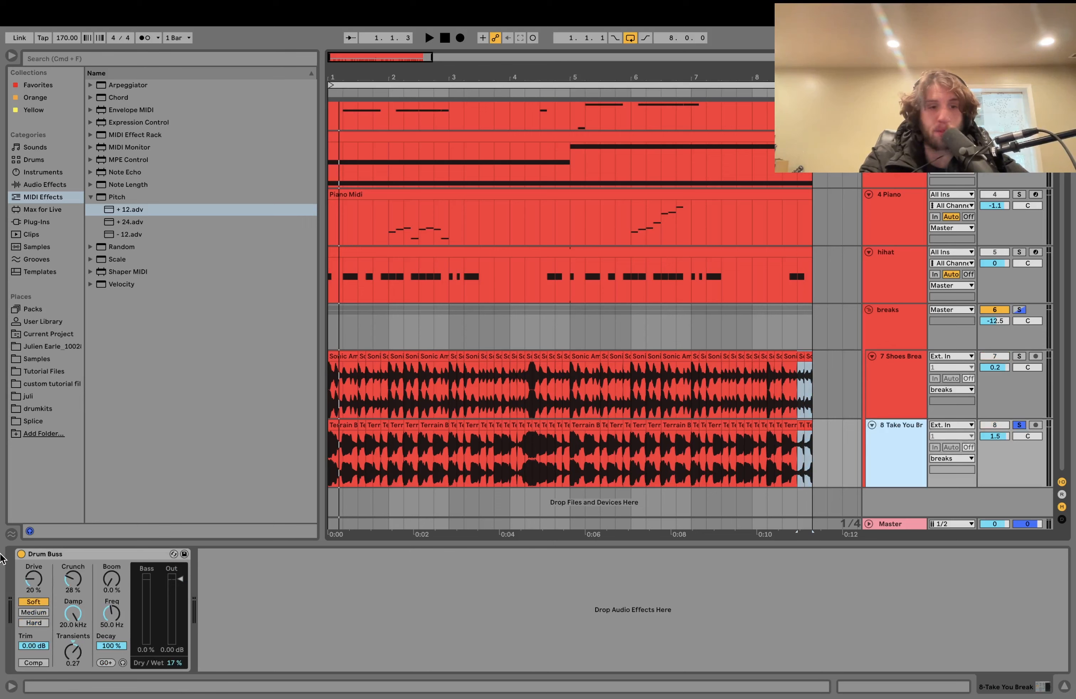
pyautogui.click(21, 553)
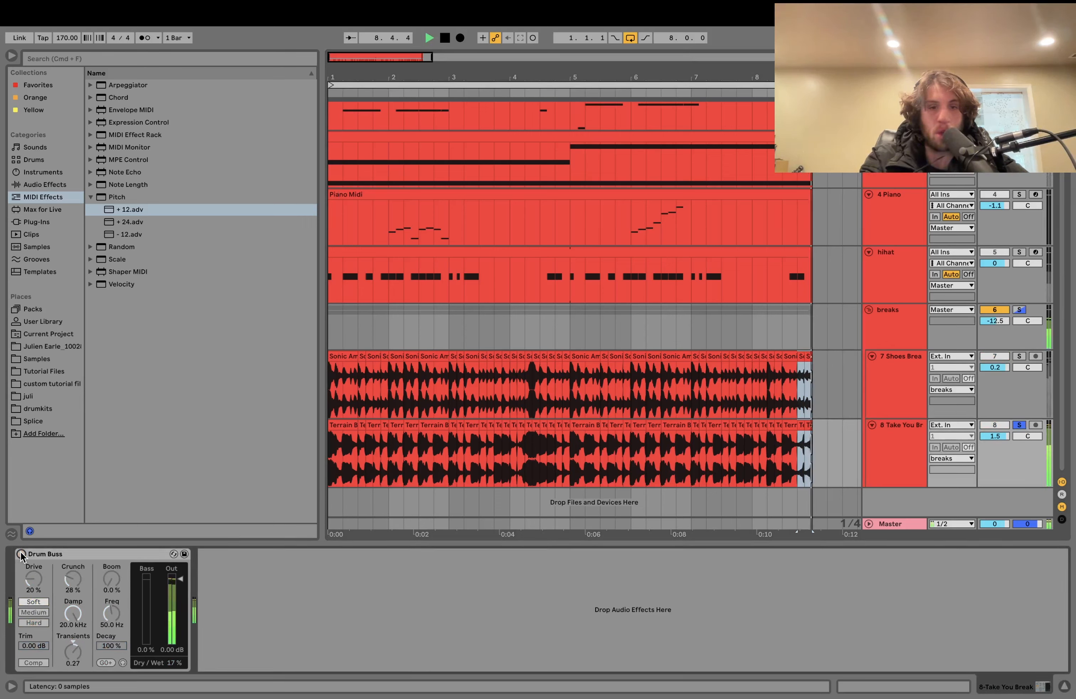
pyautogui.press('space')
# - Check the breaks group's Saturator, return to the Take You Break track's devices, and play it without Drum Buss
pyautogui.click(835, 340)
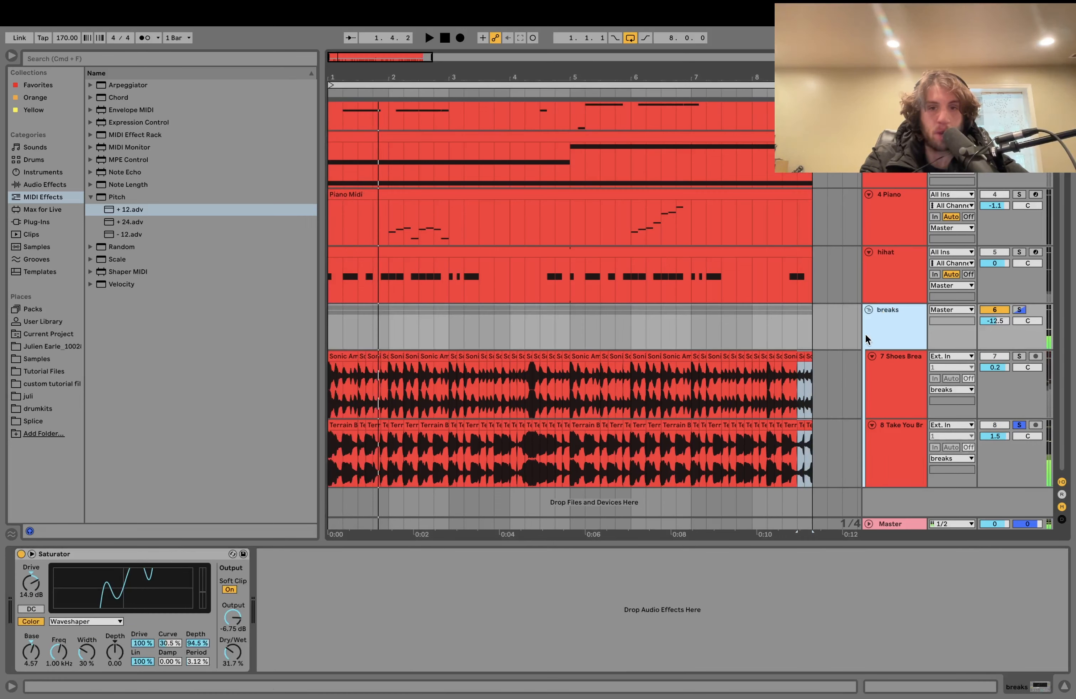
pyautogui.click(898, 454)
pyautogui.press('space')
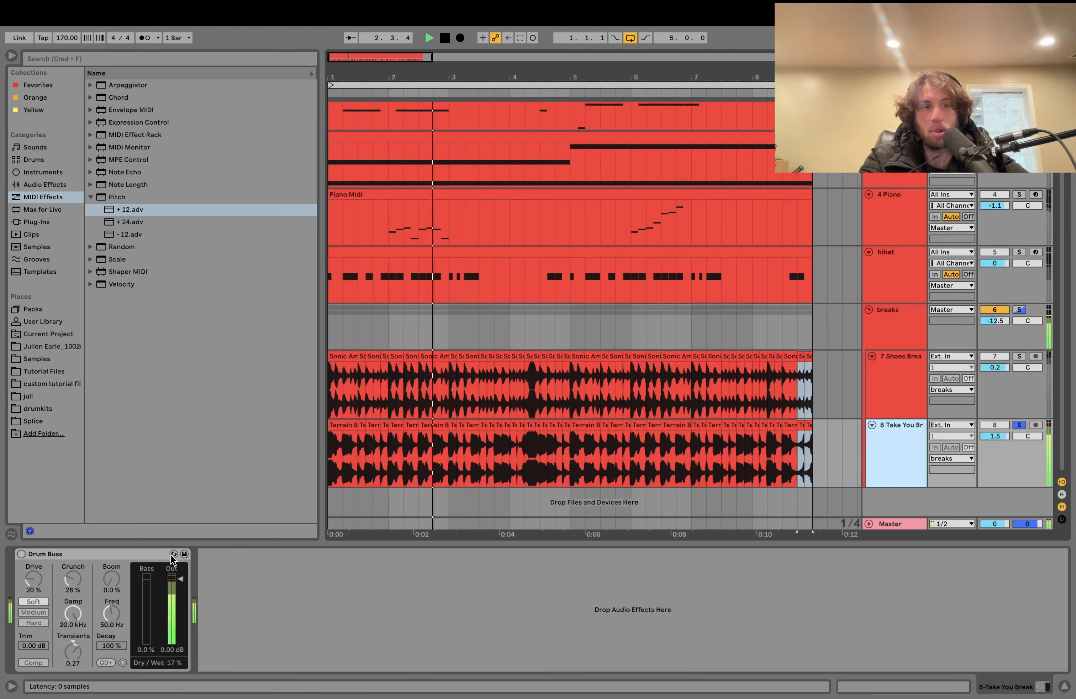
pyautogui.click(330, 463)
pyautogui.press('space')
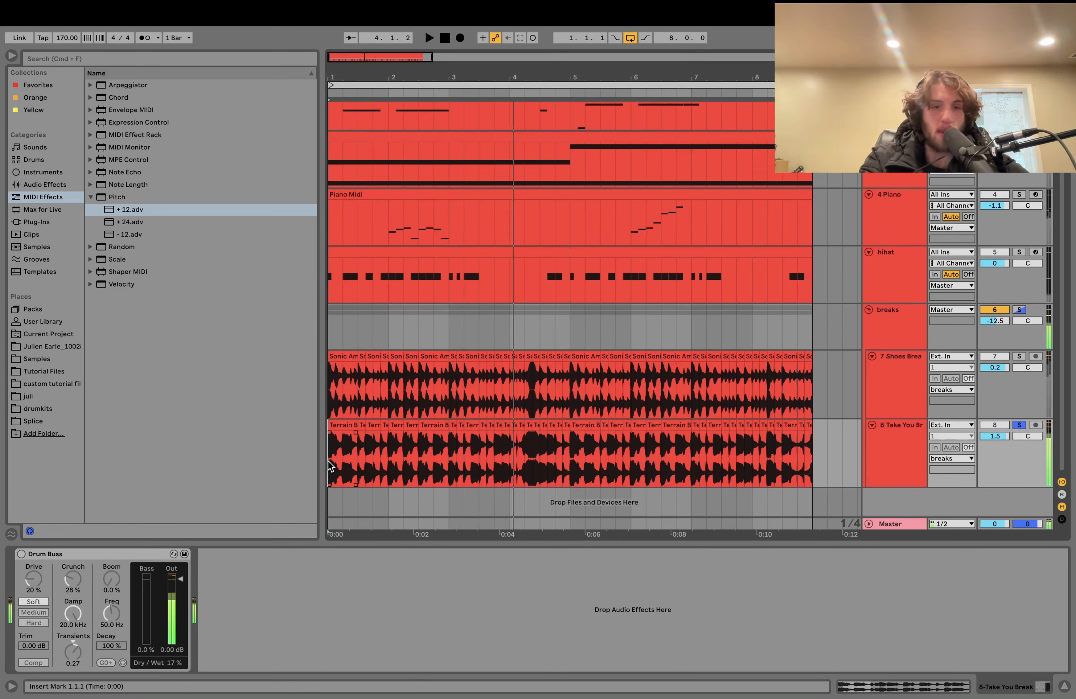
# - Re-enable Drum Buss on the Take You Break track and play it from 1.1.1 to compare
pyautogui.click(21, 554)
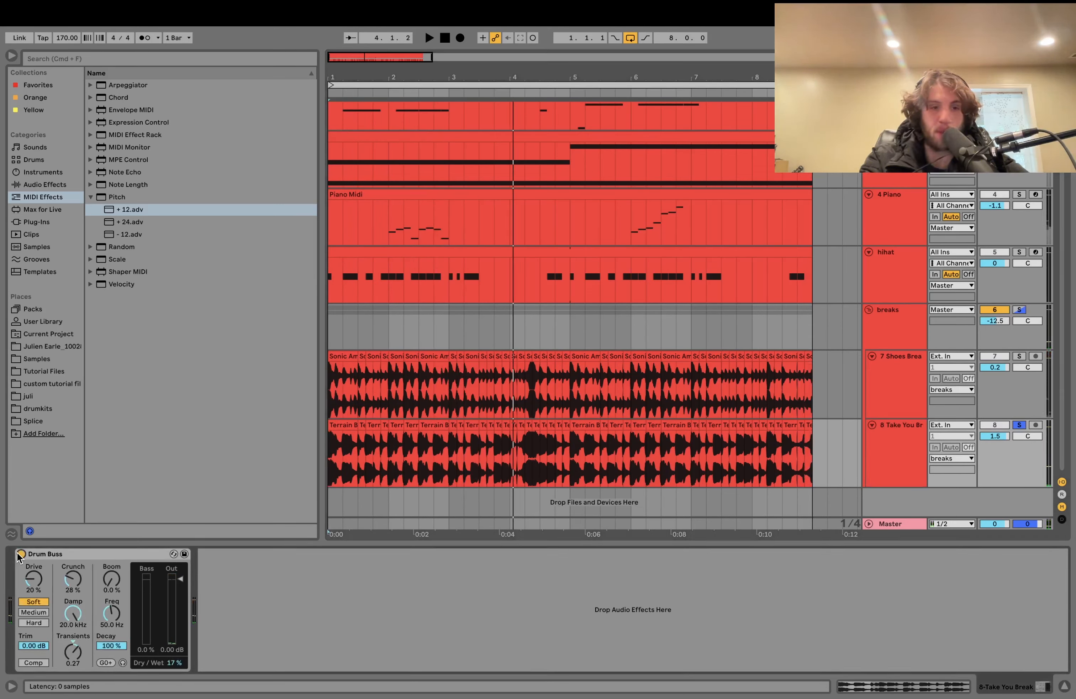
pyautogui.press('space')
pyautogui.press('space')
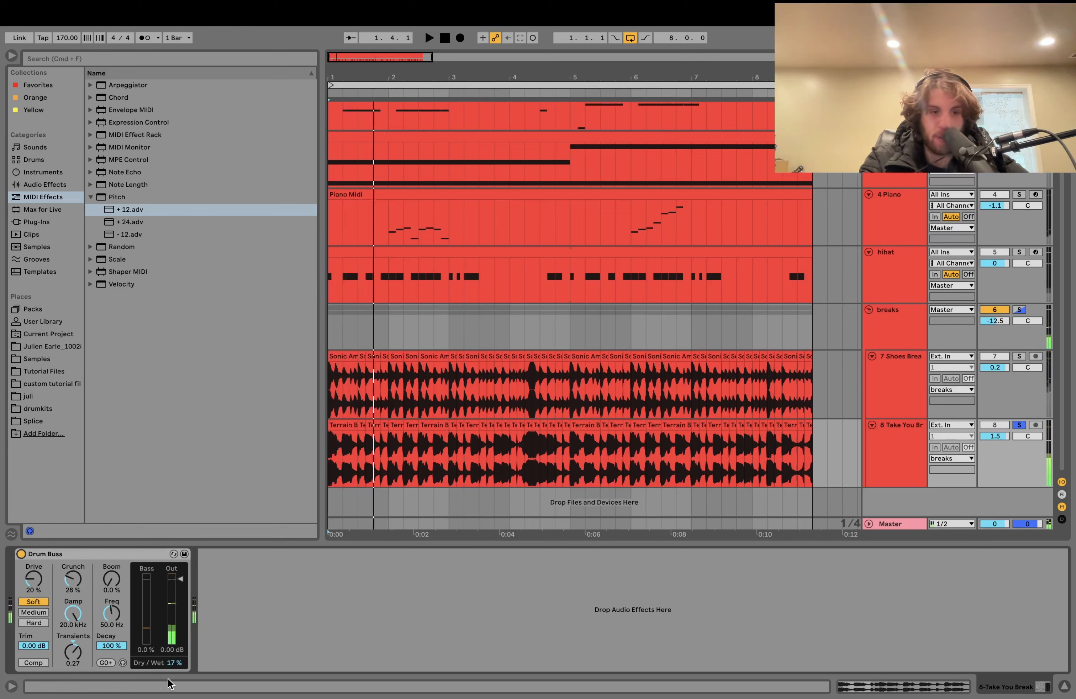
# - Play the soloed Take You Break track with the breaks group's Saturator bypassed
pyautogui.press('space')
pyautogui.click(878, 328)
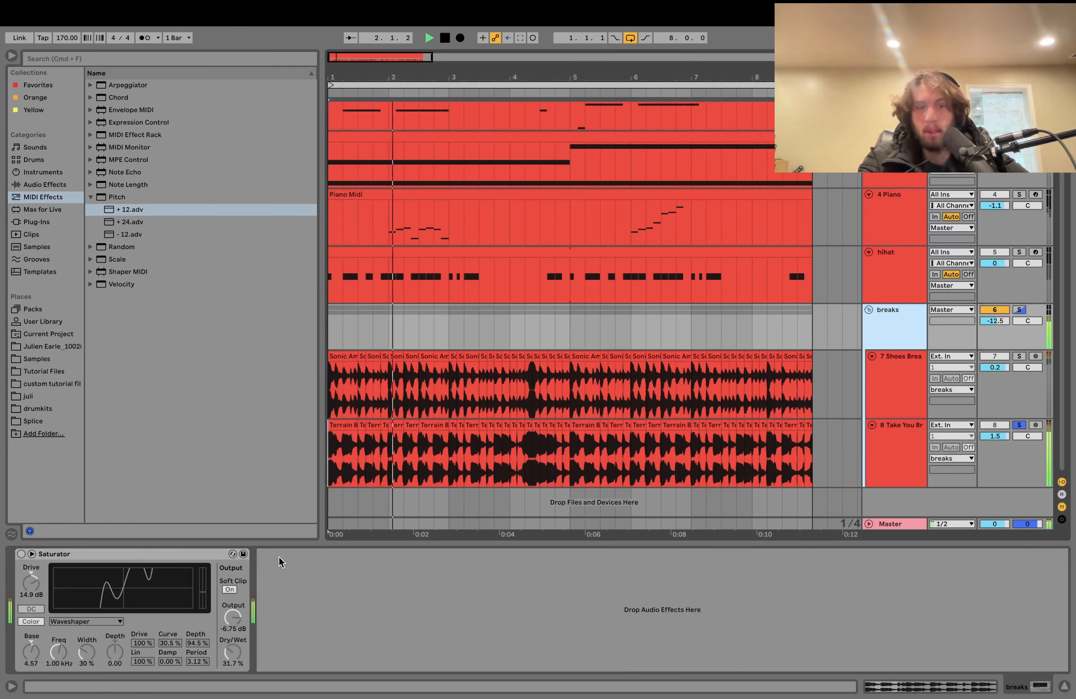